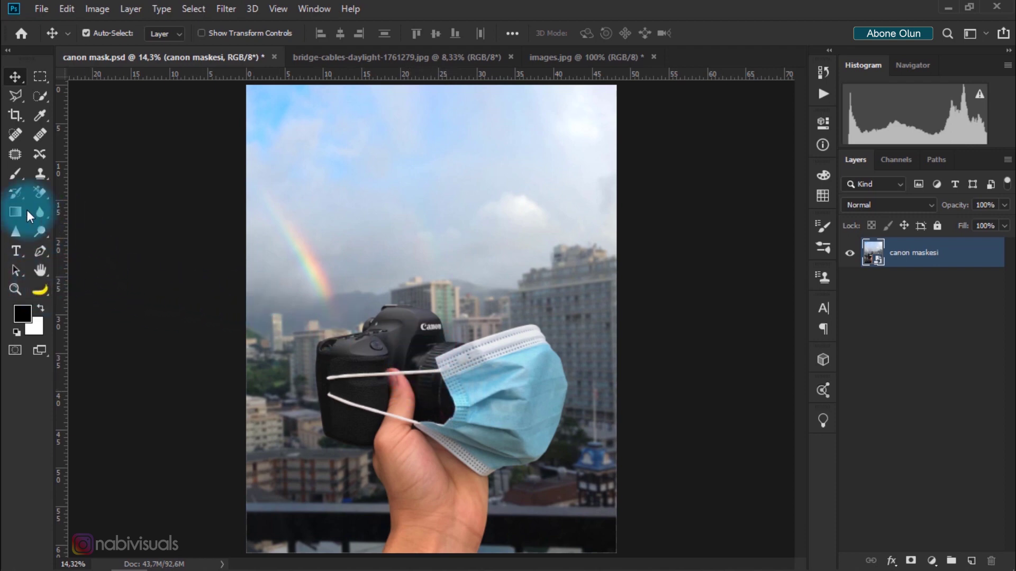
Select the Pen Tool and zoom in on the camera
left_click(40, 252)
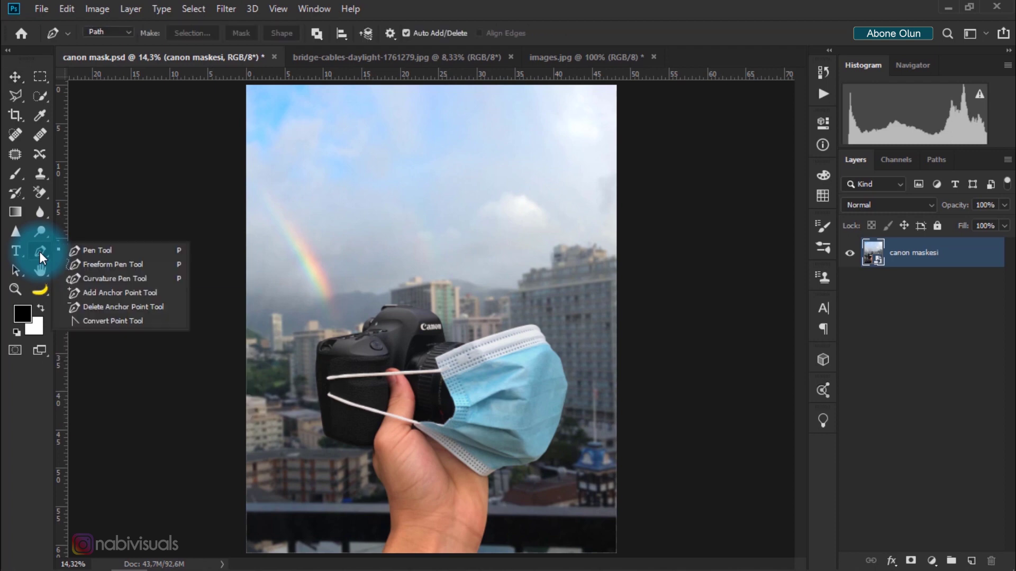
left_click(100, 252)
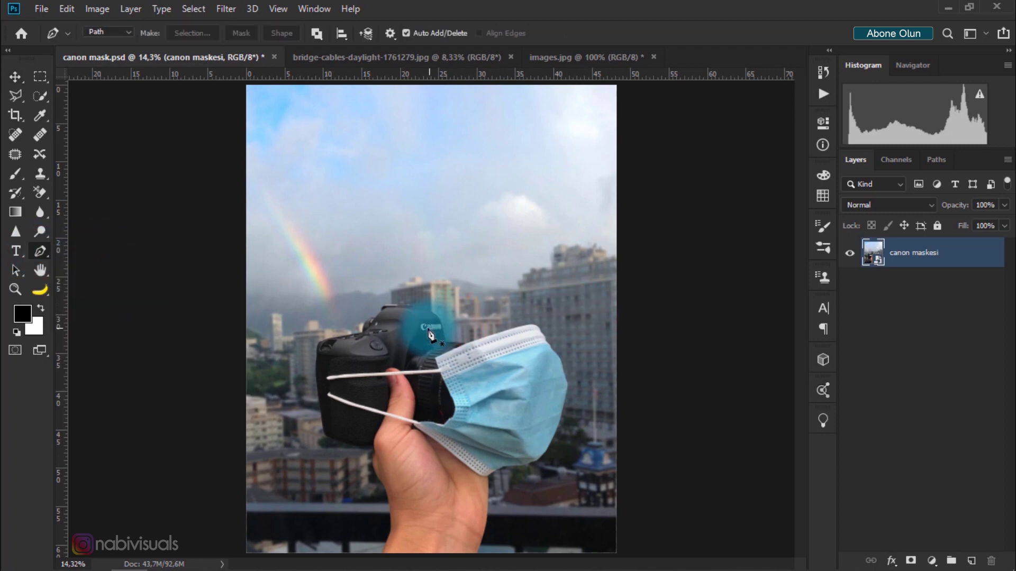
scroll(397, 324, "up", 2)
scroll(383, 309, "up", 2)
scroll(386, 312, "up", 2)
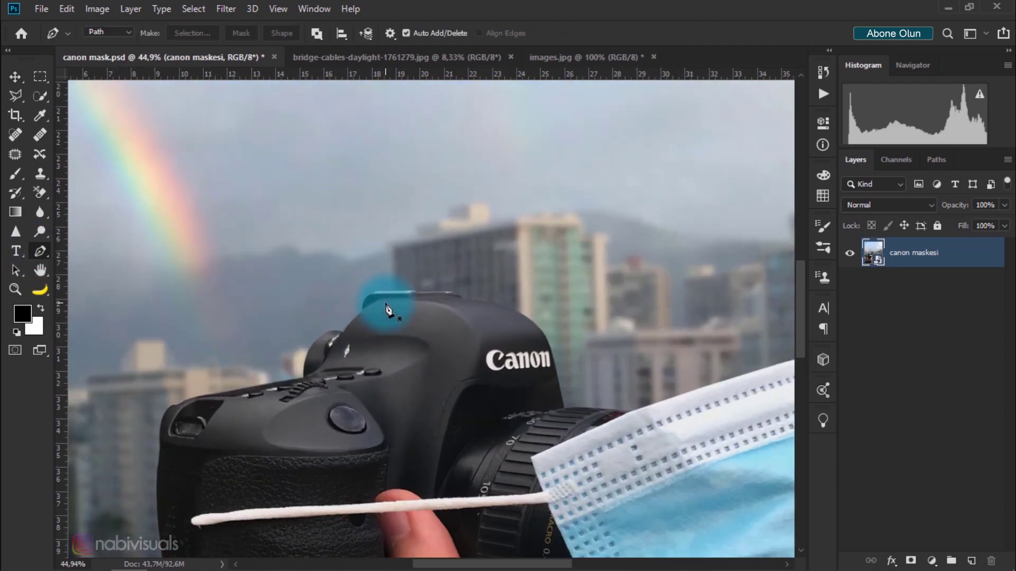
scroll(390, 306, "up", 2)
scroll(354, 339, "up", 1)
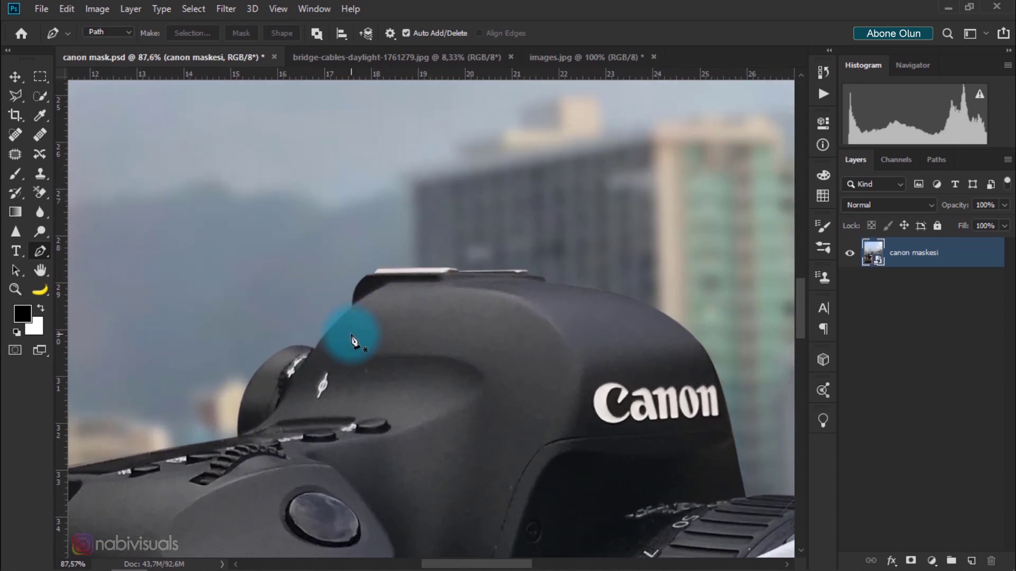
Start the path with anchors and curves along the camera's top edge and dial
left_click(367, 276)
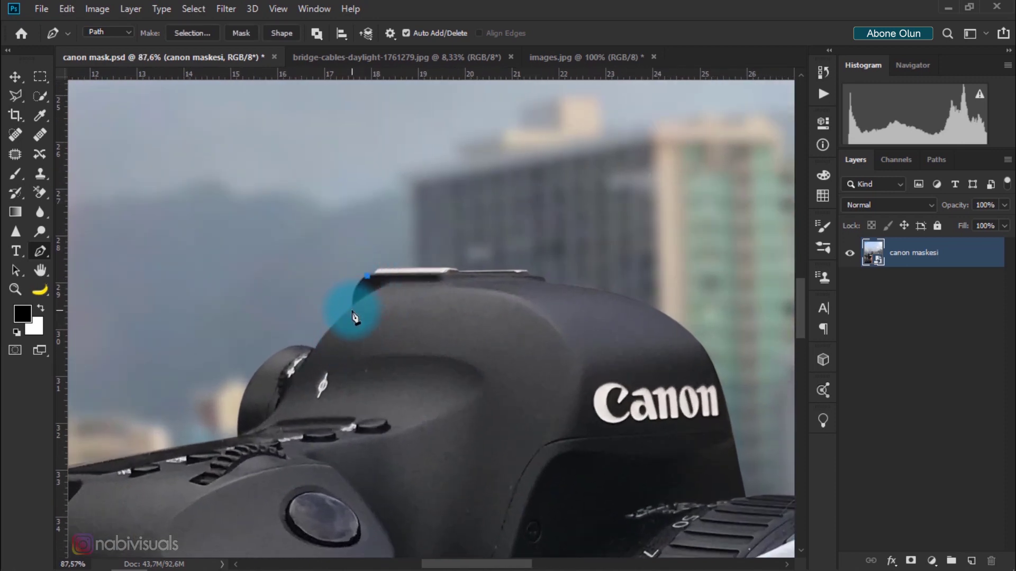
left_click_drag(354, 319, 355, 323)
left_click(355, 307, "alt")
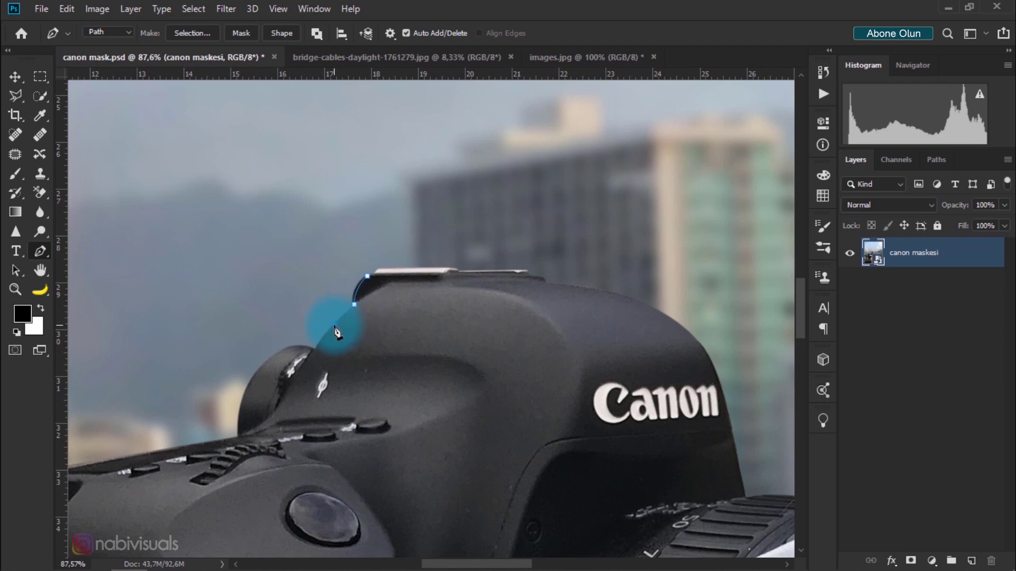
left_click(337, 331)
scroll(295, 352, "up", 1)
scroll(222, 418, "up", 1)
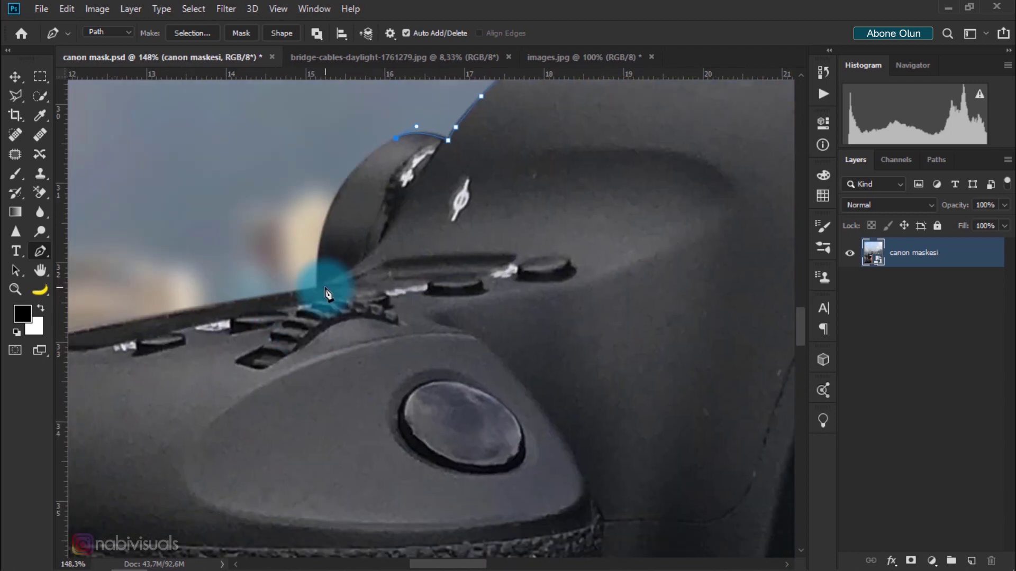
left_click_drag(317, 286, 315, 402)
left_click(272, 293)
left_click(143, 318)
Continue the path down the camera's left edge to its bottom-left corner
scroll(153, 301, "left", 3)
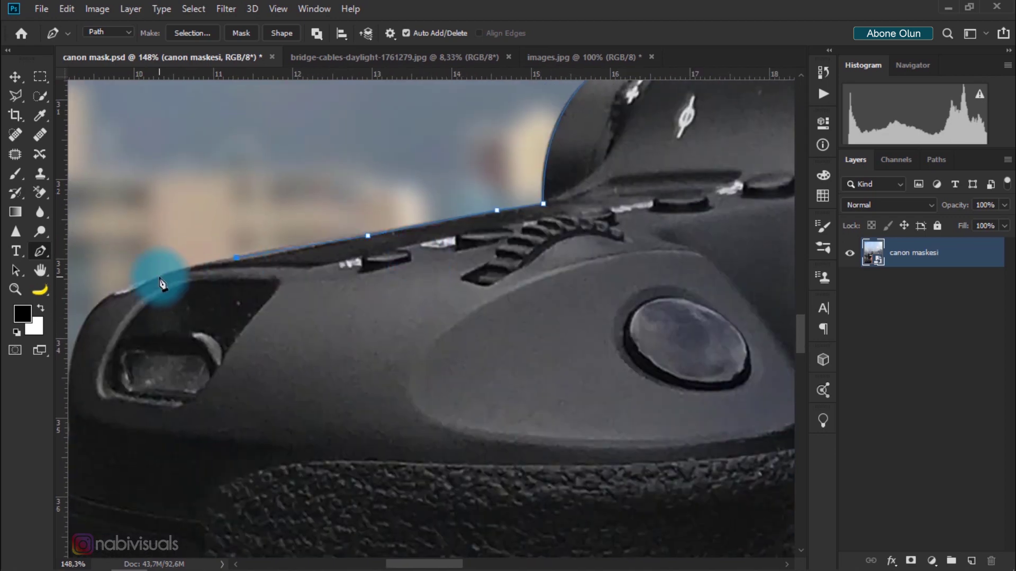
scroll(154, 302, "down", 2)
scroll(210, 336, "down", 5)
left_click(266, 224)
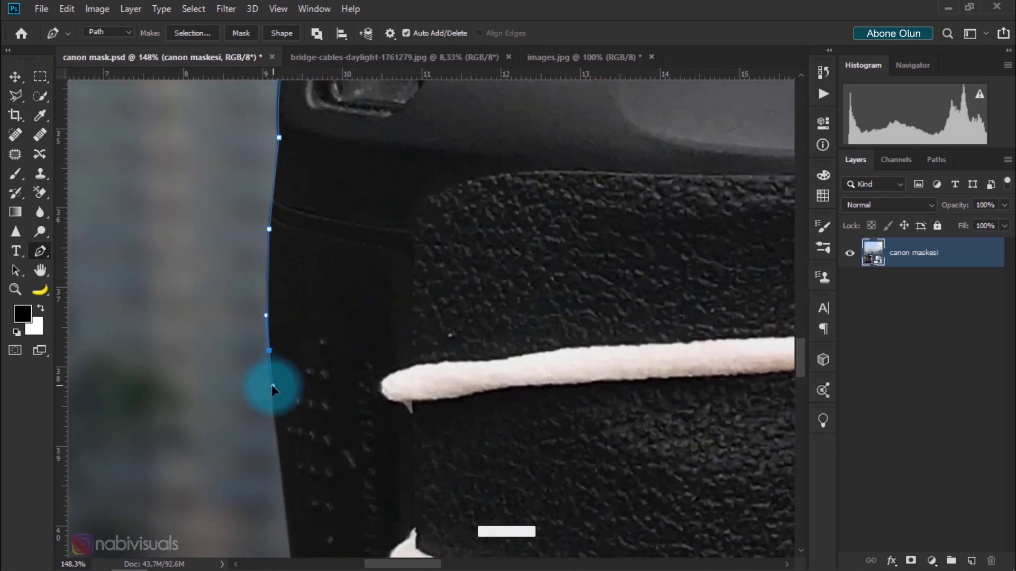
left_click(272, 289)
scroll(264, 270, "down", 5)
left_click(257, 238)
left_click(272, 329)
scroll(270, 312, "down", 2)
left_click(262, 285)
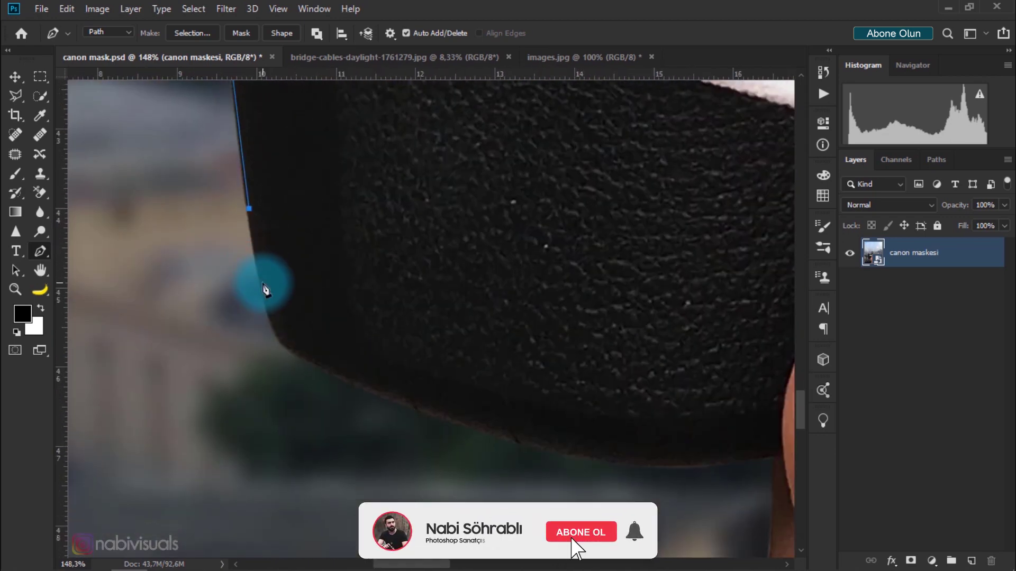
left_click_drag(298, 355, 329, 377)
Add anchors along the camera's bottom edge
left_click(404, 450)
left_click(623, 465)
scroll(778, 483, "right", 5)
left_click(499, 404)
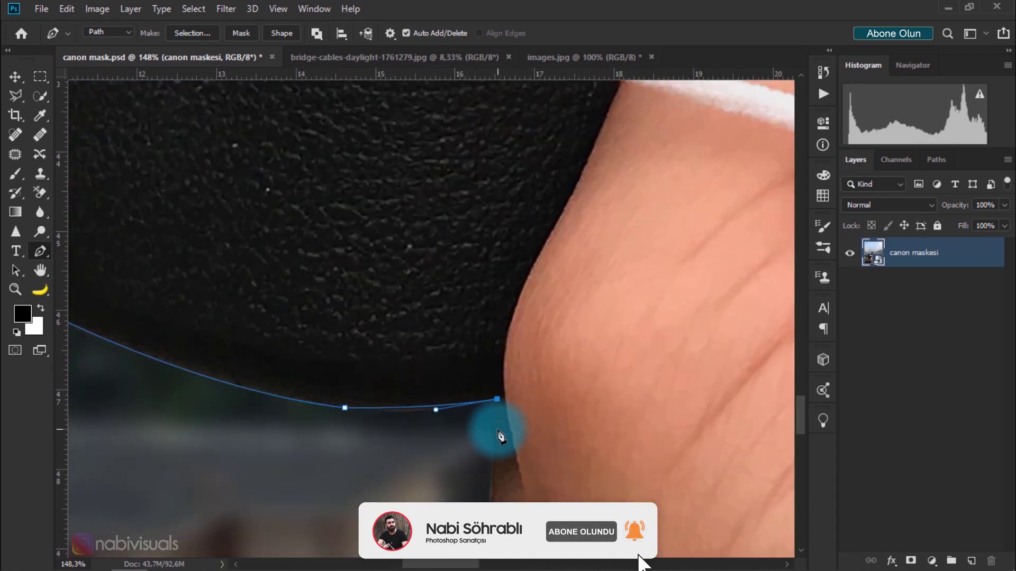
scroll(499, 408, "down", 5)
Trace from the camera down the hand's edge to below the photo's bottom
left_click(369, 242)
scroll(394, 382, "down", 3)
left_click(408, 464)
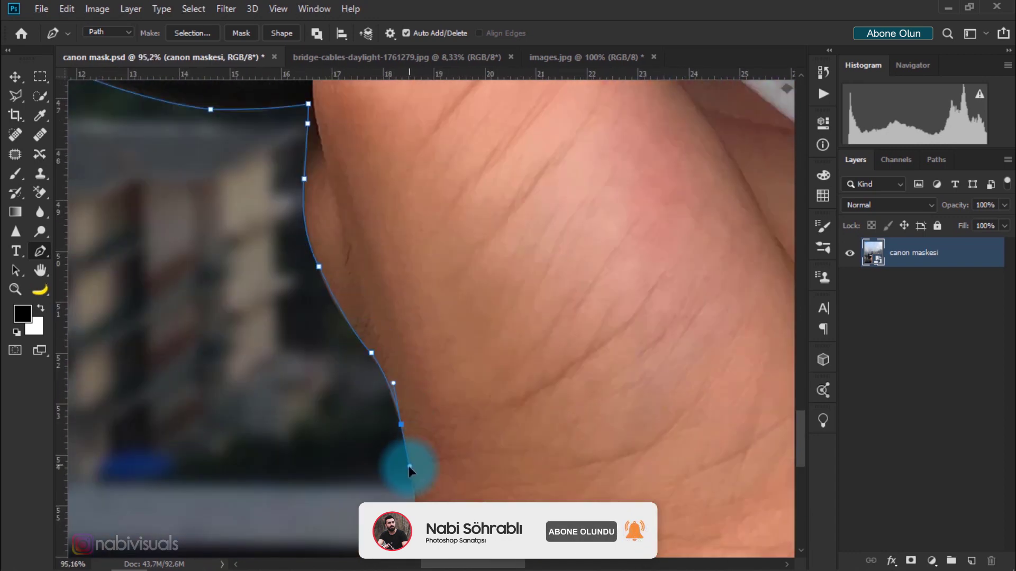
scroll(407, 460, "down", 3)
scroll(380, 432, "down", 3)
left_click(341, 539)
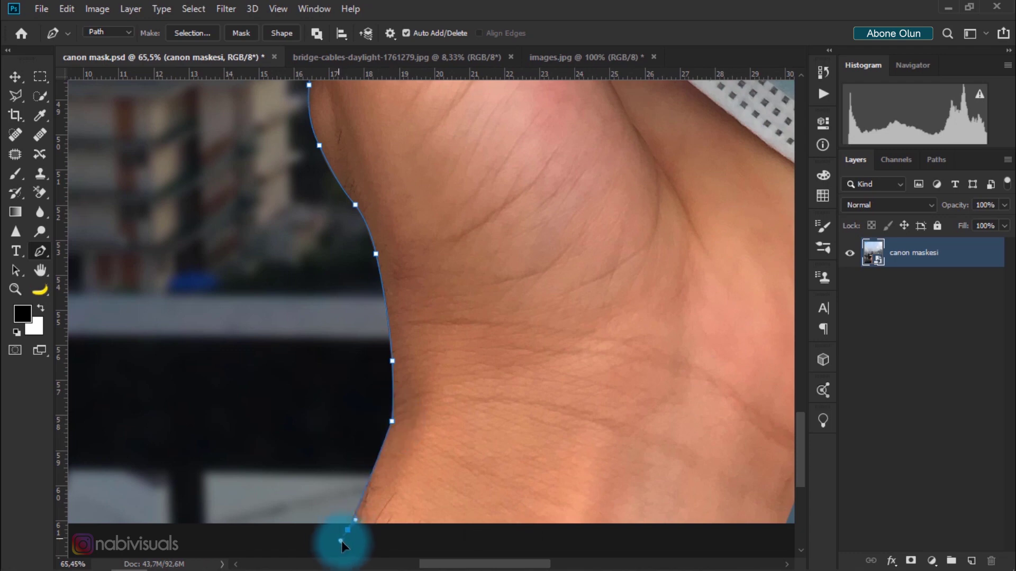
scroll(355, 402, "down", 2)
Outline the hand's right edge up to the face mask
scroll(500, 258, "up", 1)
scroll(500, 258, "right", 5)
scroll(500, 258, "up", 5)
left_click(426, 178)
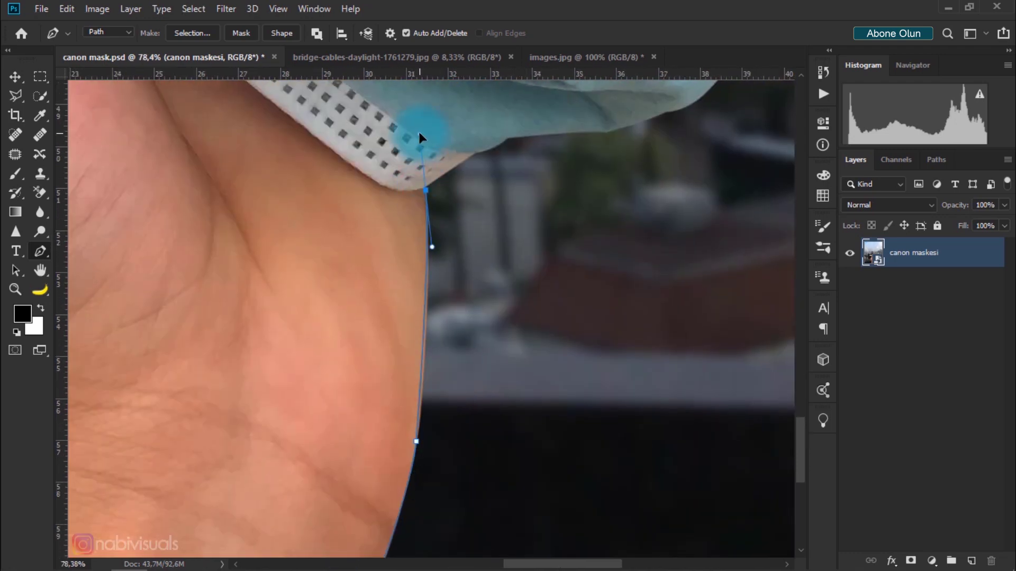
left_click(458, 163)
left_click(476, 151)
scroll(472, 159, "up", 1)
left_click(369, 268)
Add anchors along the mask's lower edge
left_click(489, 258)
left_click(558, 234)
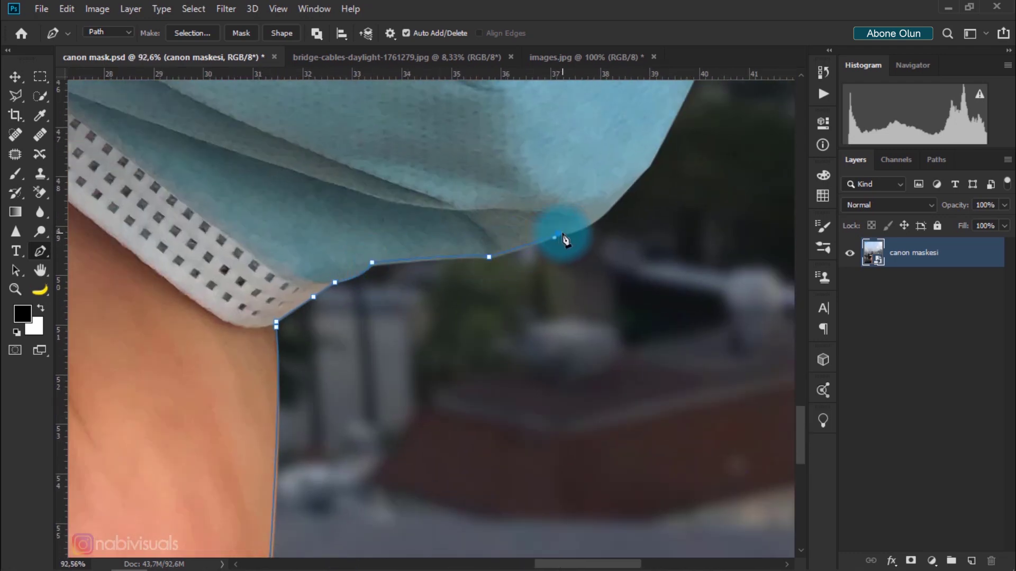
scroll(529, 254, "up", 3)
scroll(529, 254, "right", 5)
left_click(394, 339)
left_click(417, 318)
scroll(418, 328, "up", 3)
Trace up the mask's right edge to its top corner
left_click(408, 347)
scroll(423, 359, "up", 3)
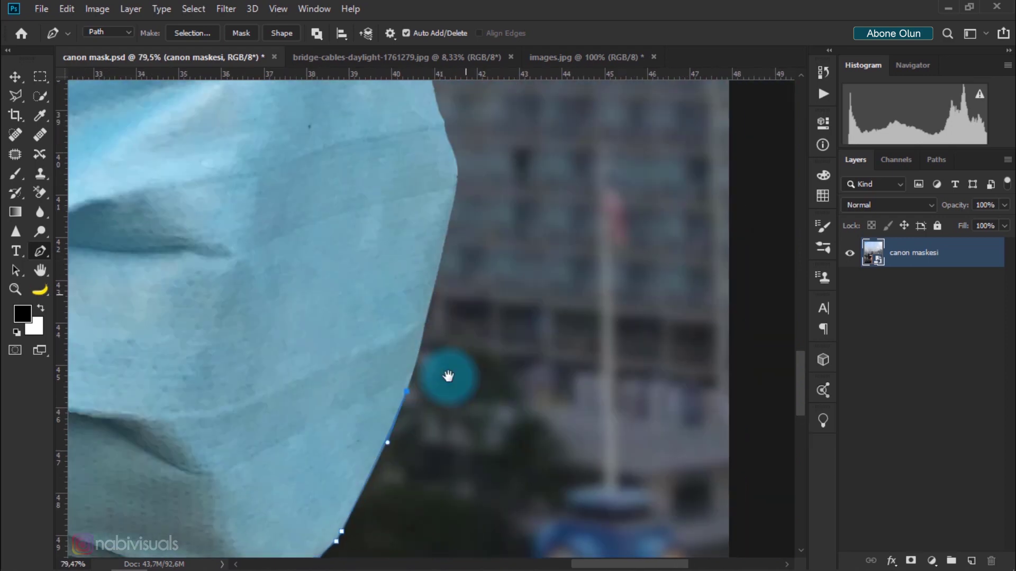
scroll(449, 317, "up", 1)
left_click(408, 309)
scroll(393, 319, "up", 3)
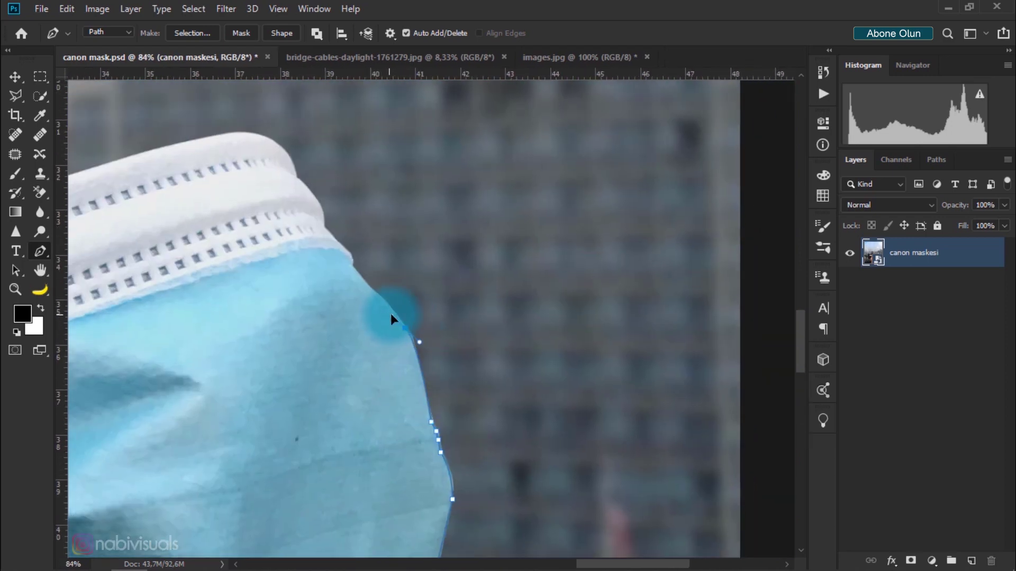
left_click(405, 328)
left_click(380, 297)
scroll(317, 232, "up", 1)
left_click(315, 228)
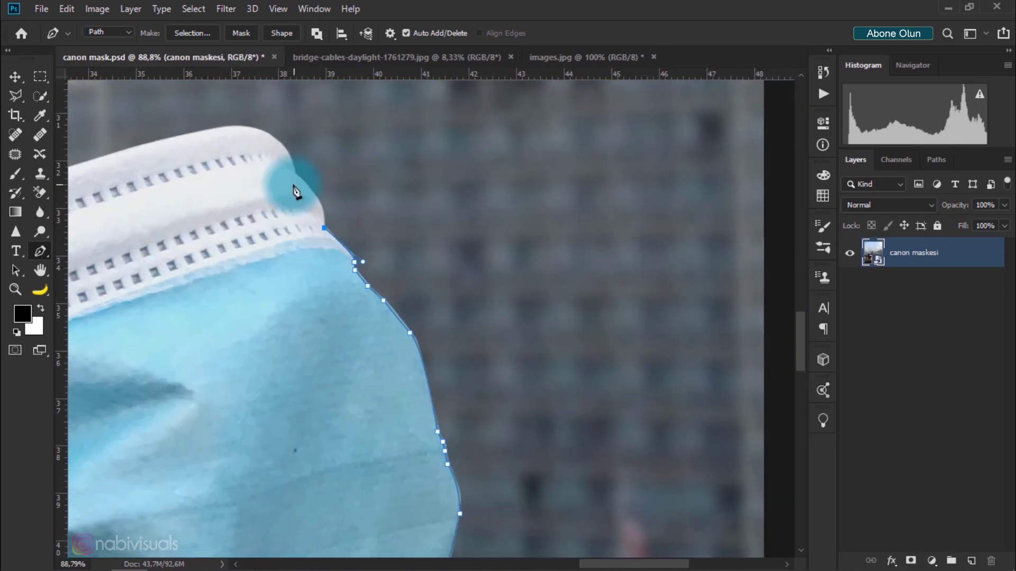
Add anchors along the mask's top edge
scroll(293, 182, "up", 1)
left_click(265, 182)
left_click(175, 216)
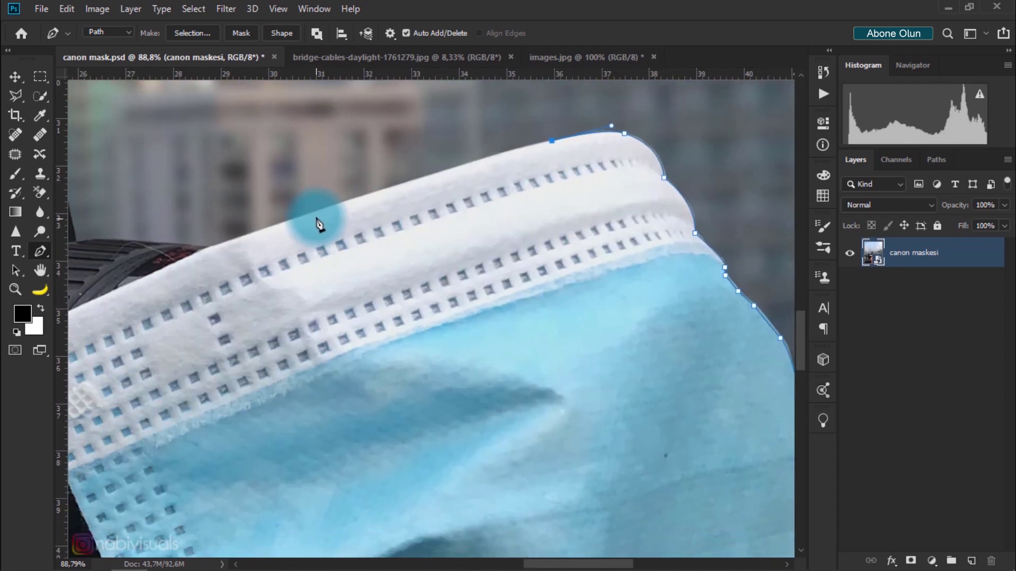
scroll(175, 215, "left", 5)
left_click(311, 214)
Trace where the mask meets the lens and follow the lens back toward the camera top
left_click(214, 248)
scroll(254, 259, "left", 5)
left_click(286, 259)
left_click(237, 259)
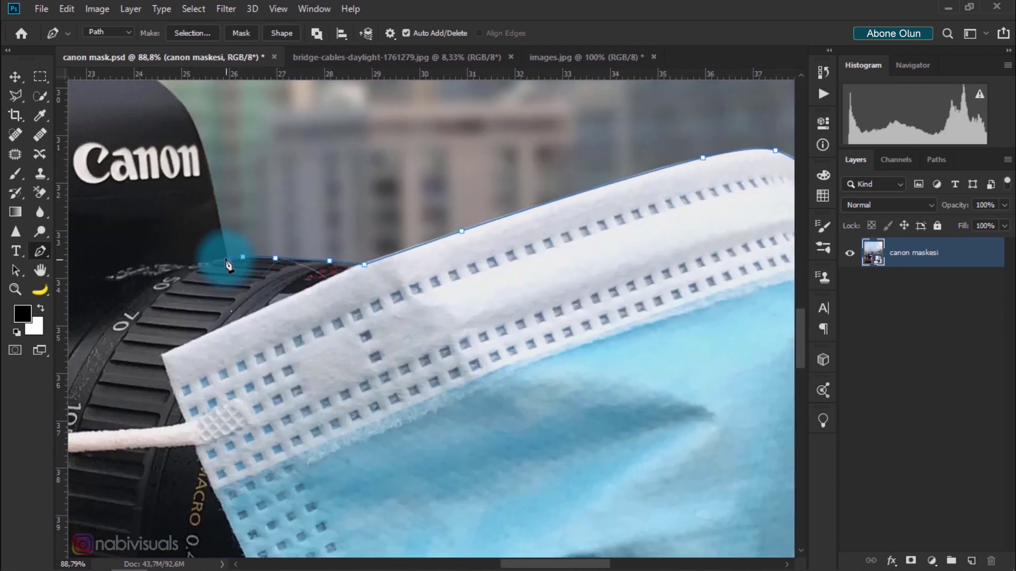
left_click(225, 202)
scroll(243, 232, "up", 3)
scroll(265, 259, "up", 3)
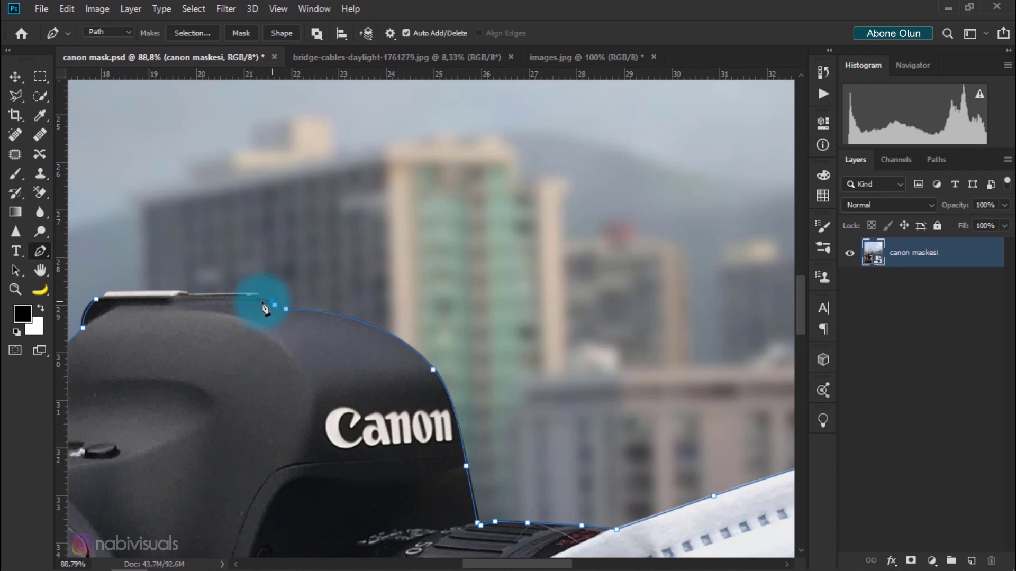
scroll(396, 312, "down", 5)
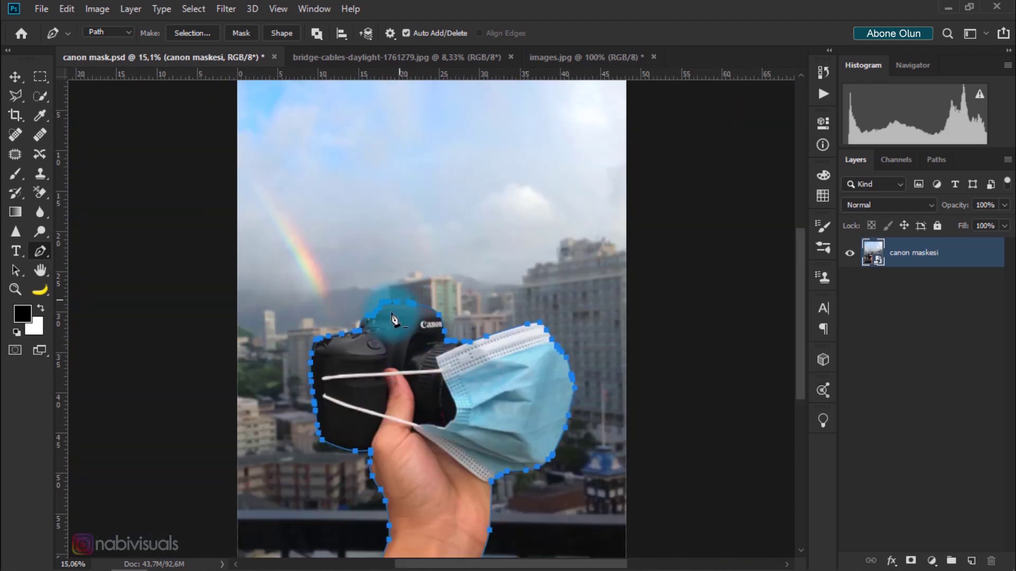
Turn the path into a 0.5 px feathered selection and mask 'canon maskesi' with it
left_click(193, 33)
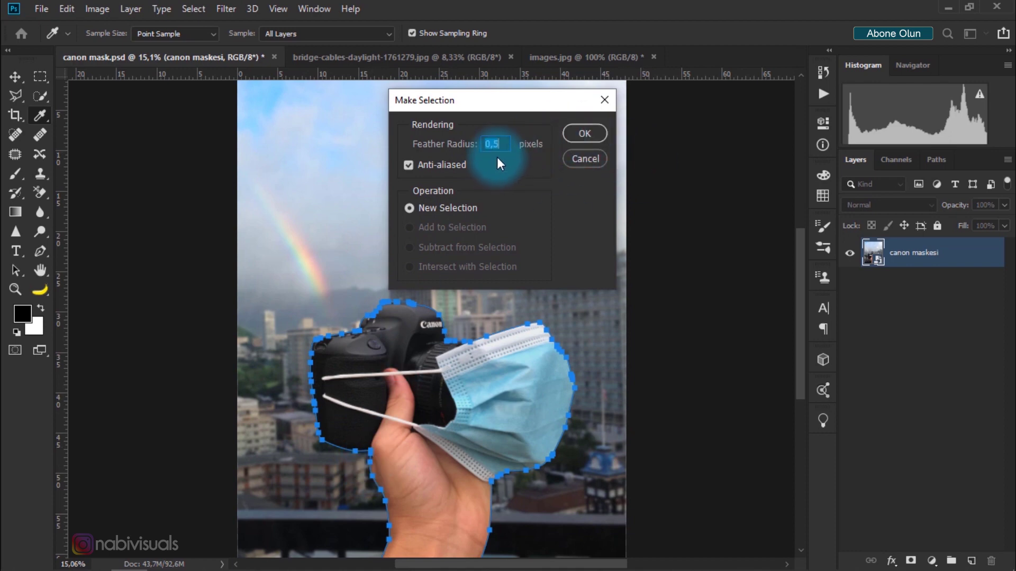
left_click(587, 133)
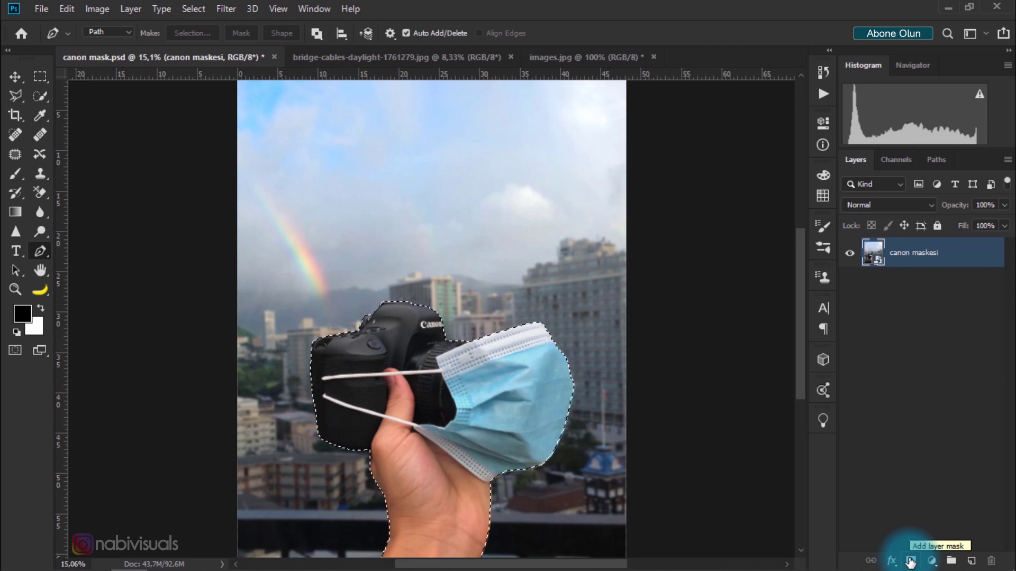
left_click(910, 561)
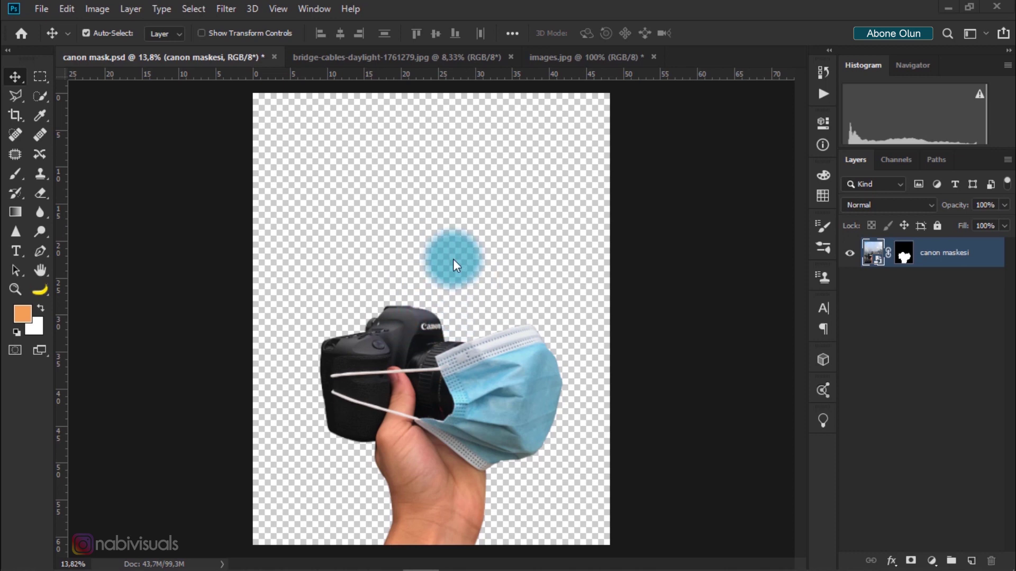
Drag the bridge photo into the camera document, accepting the colour profile warning
left_click(399, 59)
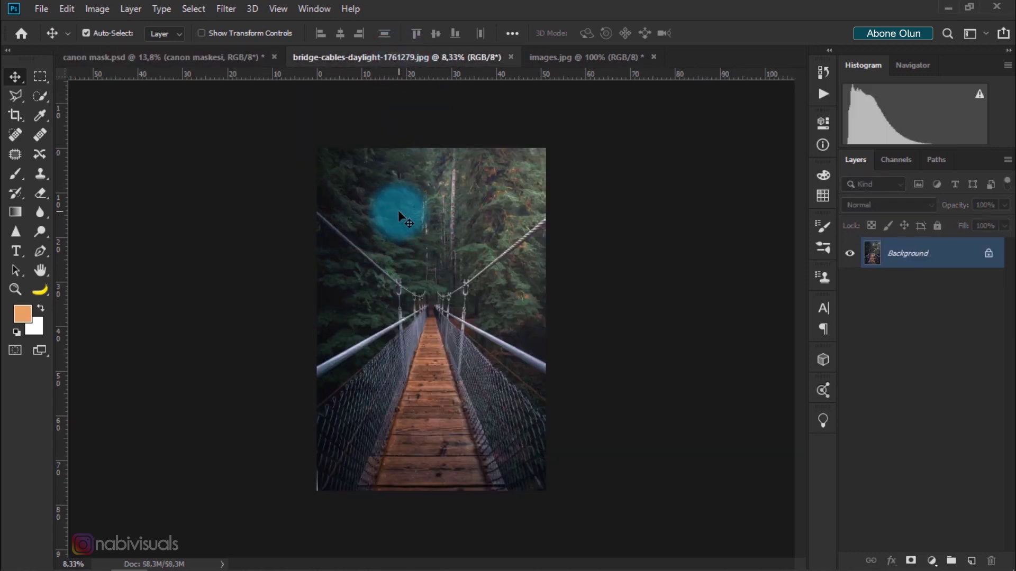
mouse_move(411, 229)
left_mouse_down()
mouse_move(215, 67)
mouse_move(413, 189)
left_mouse_up()
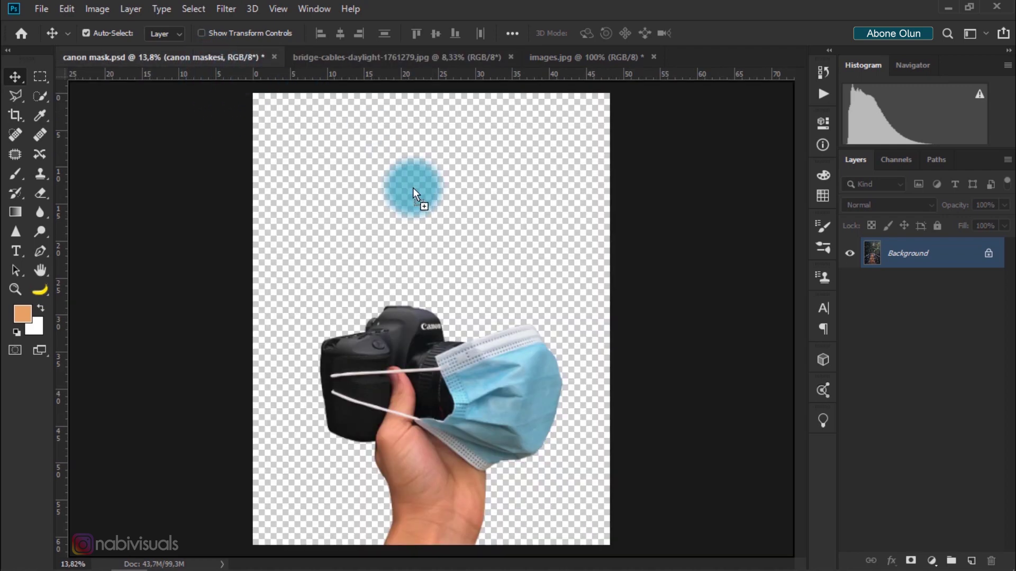
left_click_drag(429, 263, 430, 263)
left_click(560, 270)
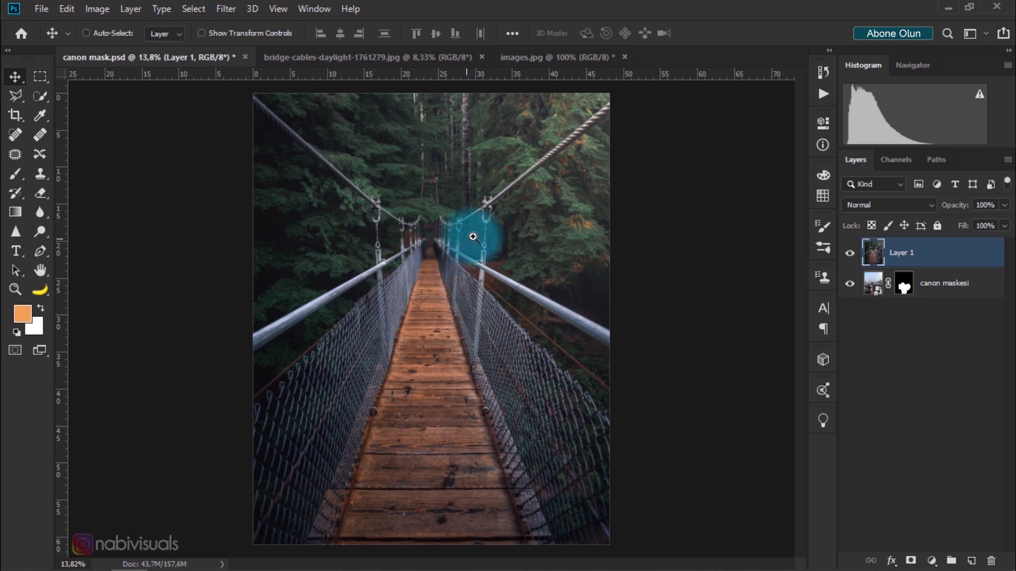
Place the bridge layer below the cut-out and lower it to fill the canvas
scroll(431, 245, "down", 3)
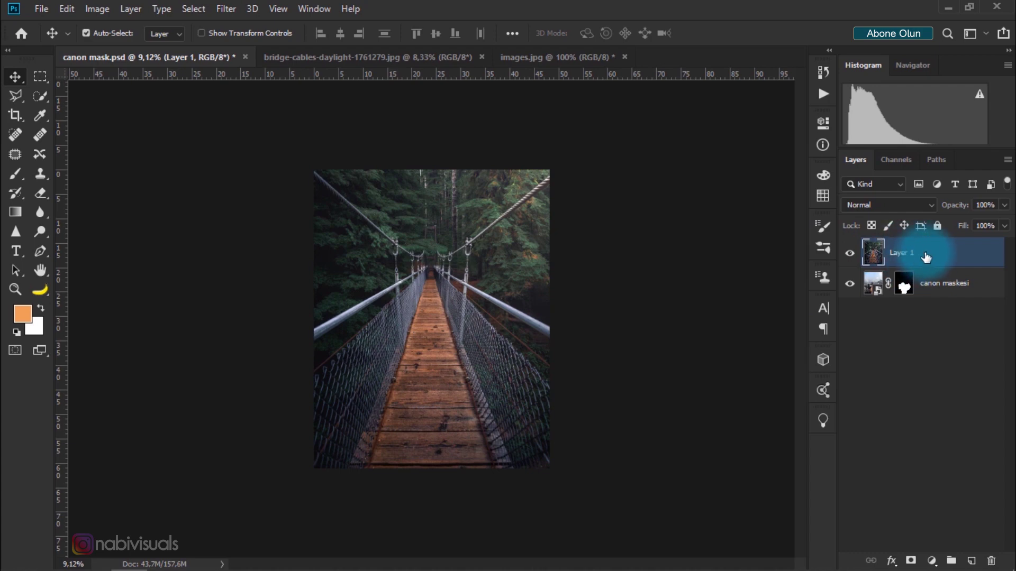
mouse_move(906, 257)
left_mouse_down()
mouse_move(958, 275)
mouse_move(956, 290)
left_mouse_up()
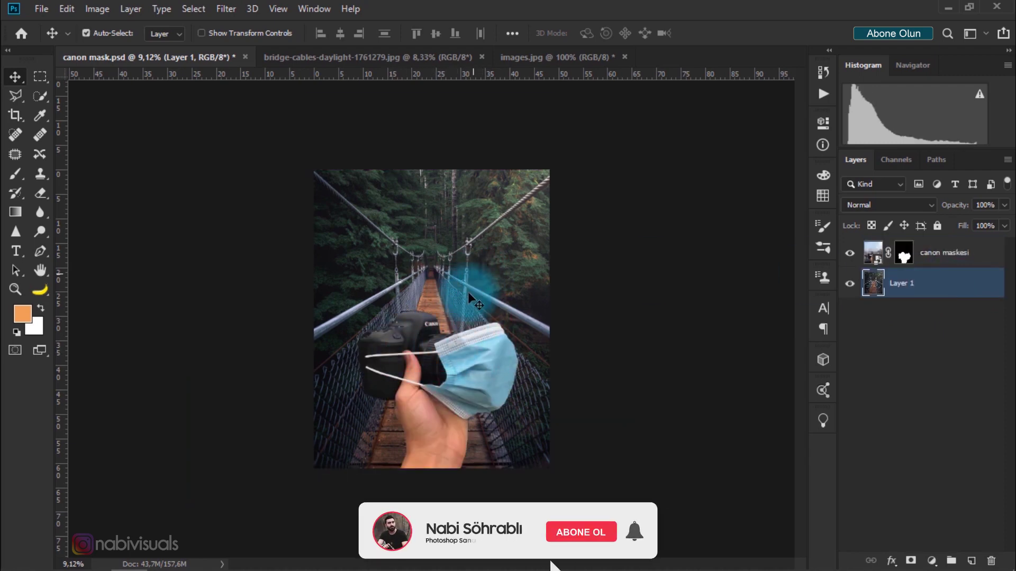
scroll(468, 291, "up", 2)
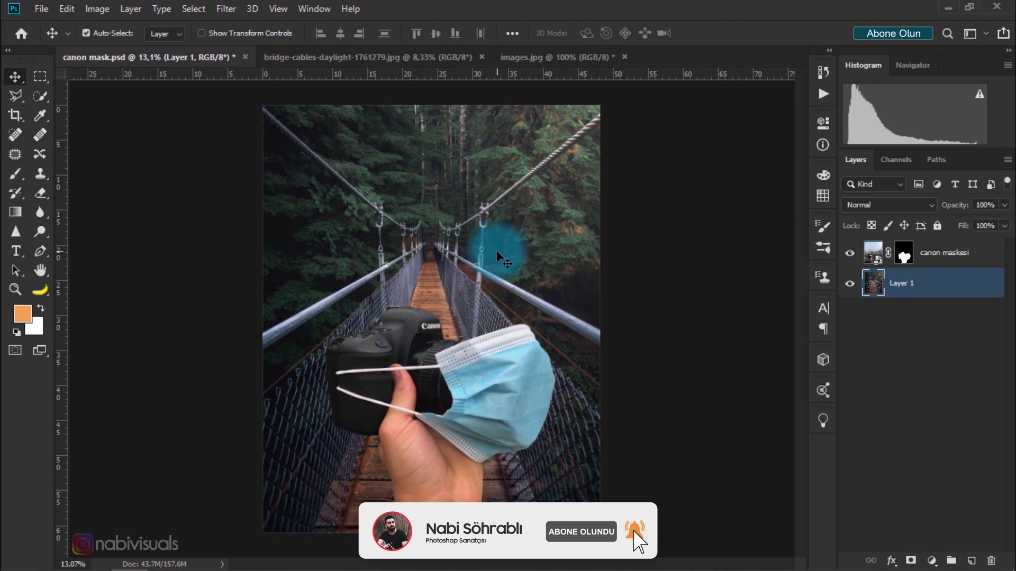
left_click_drag(498, 217, 501, 282)
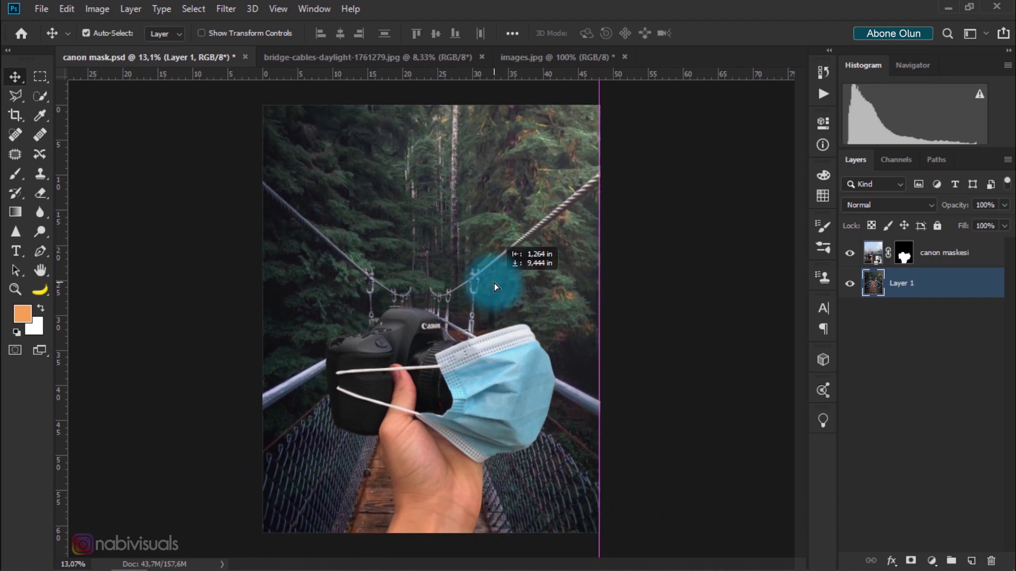
left_click_drag(501, 280, 497, 279)
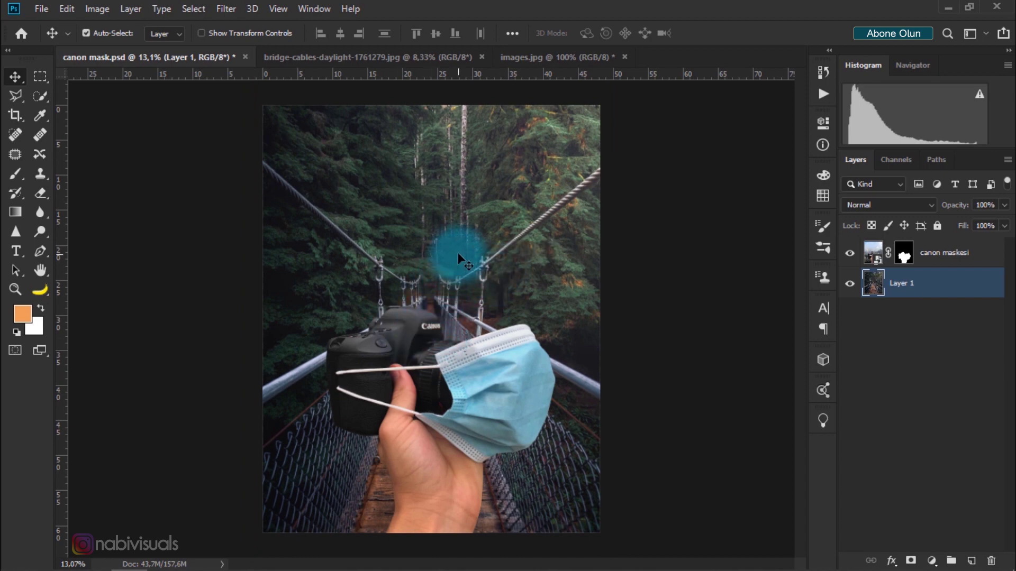
left_click_drag(460, 246, 459, 256)
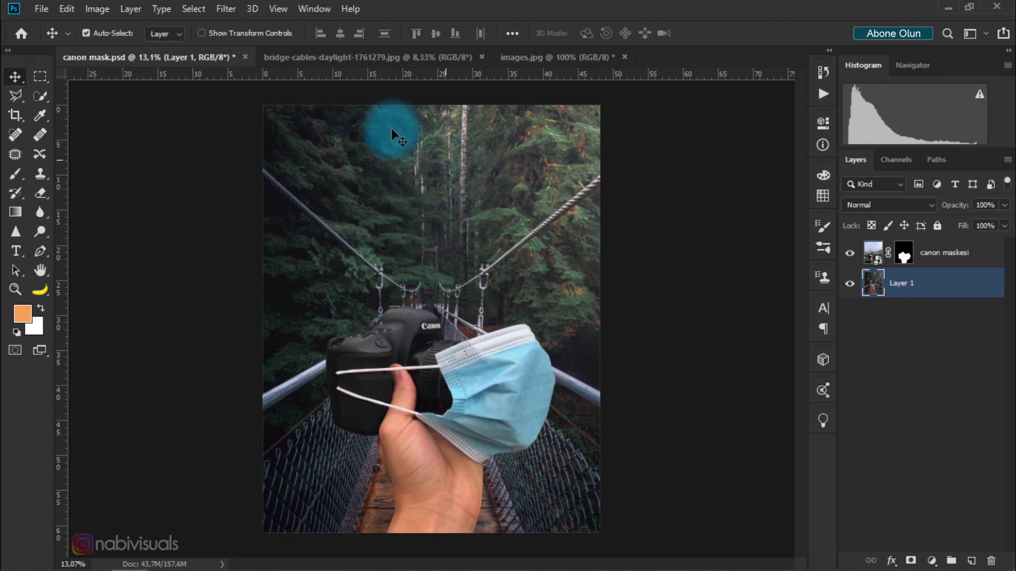
Start a Tilt-Shift blur and move the focus band down over the hand
left_click(228, 9)
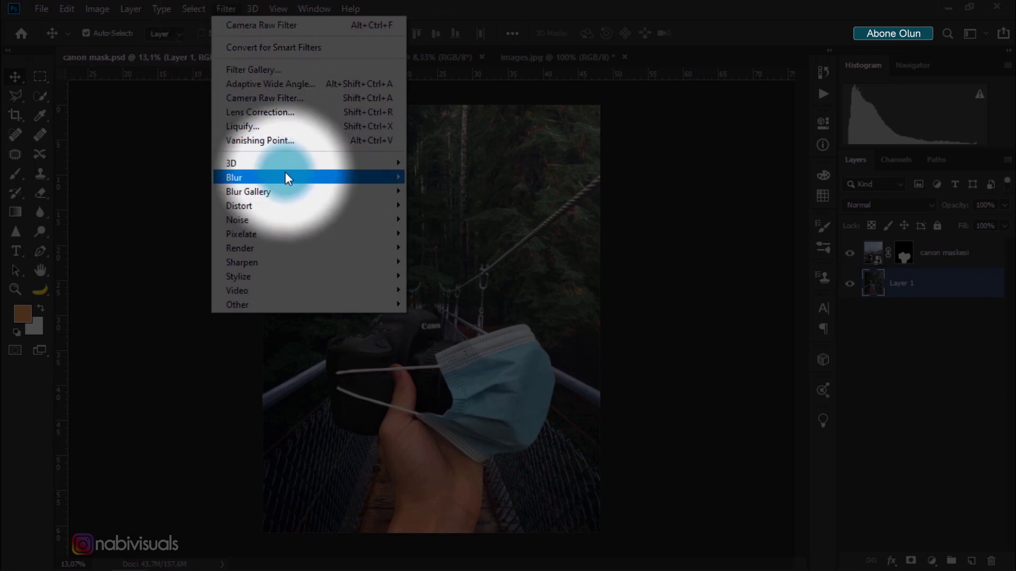
mouse_move(248, 192)
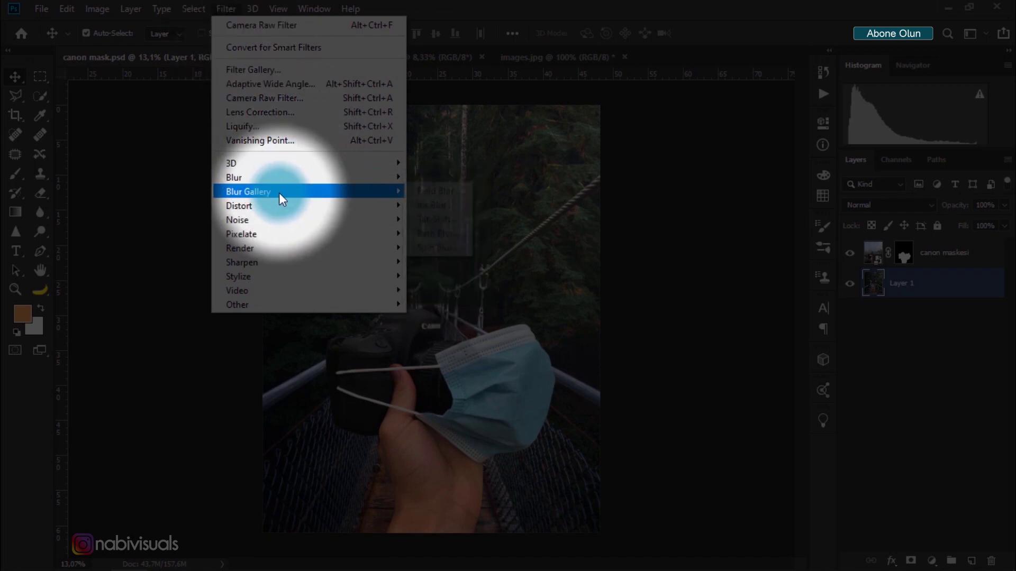
left_click(448, 221)
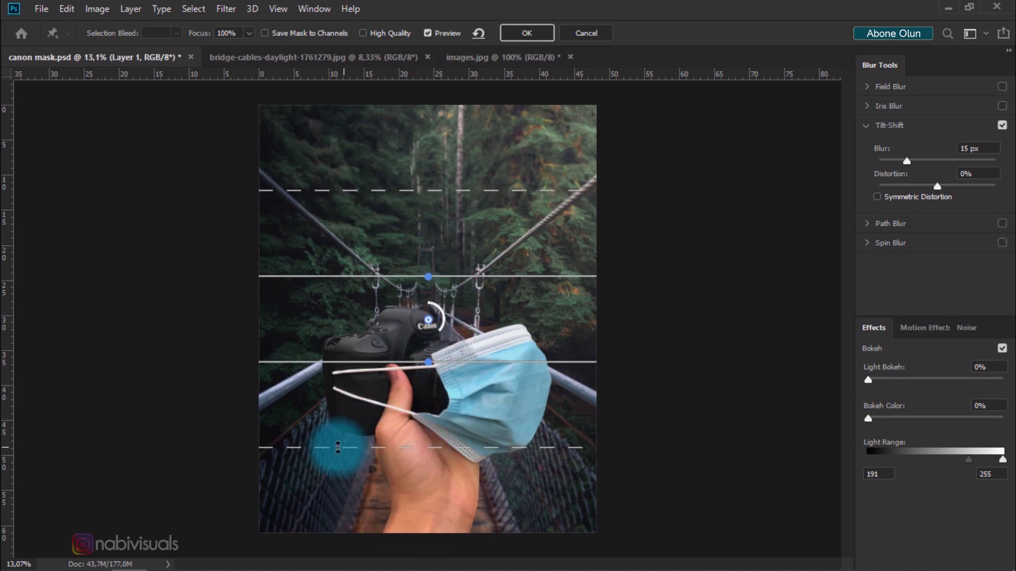
left_click_drag(479, 449, 479, 543)
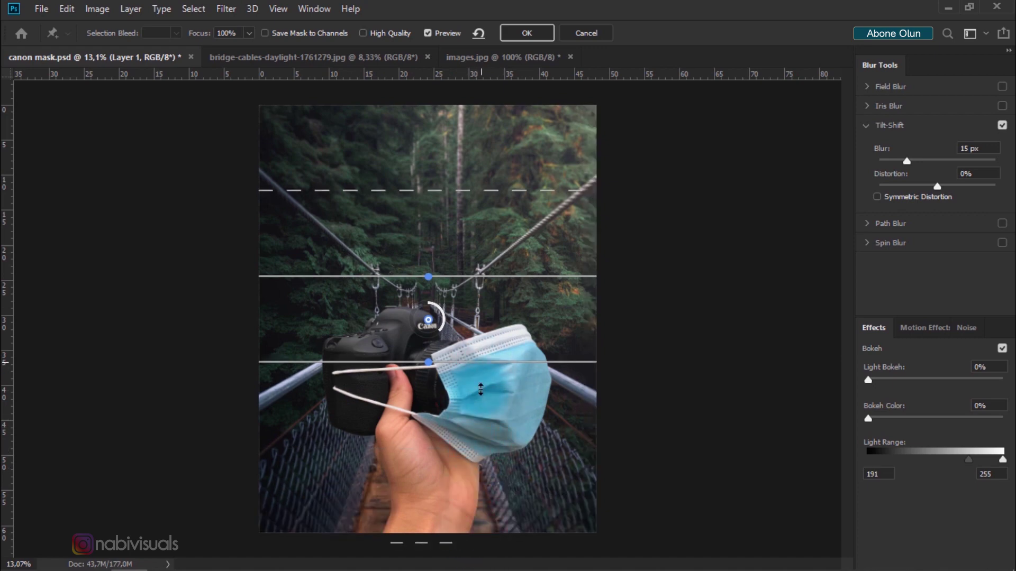
left_click_drag(476, 362, 474, 470)
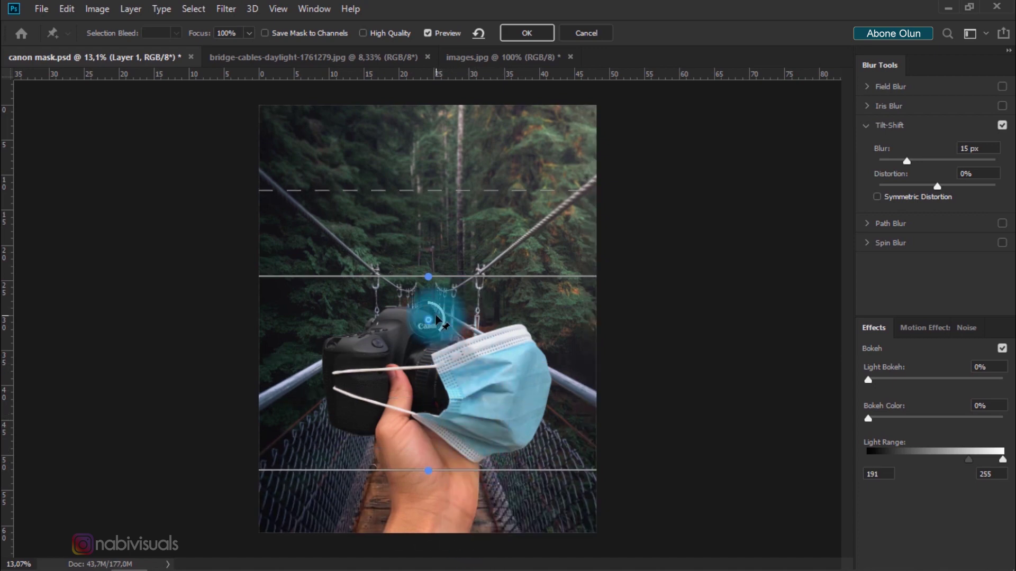
left_click_drag(430, 337, 424, 429)
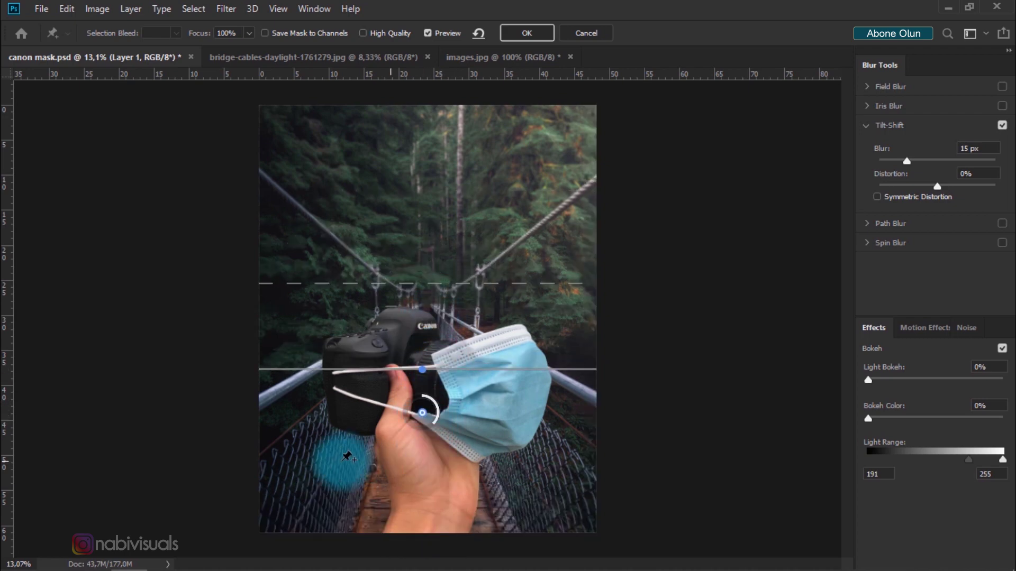
left_click_drag(423, 416, 423, 469)
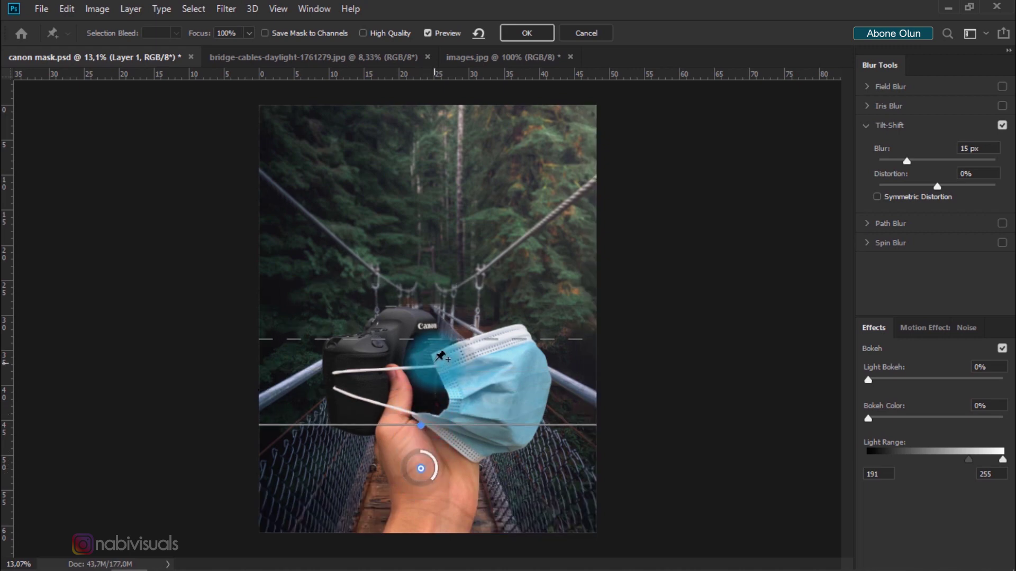
Raise the tilt-shift blur to 53 px, fine-tune the fade edges and apply it
left_click_drag(430, 478, 417, 485)
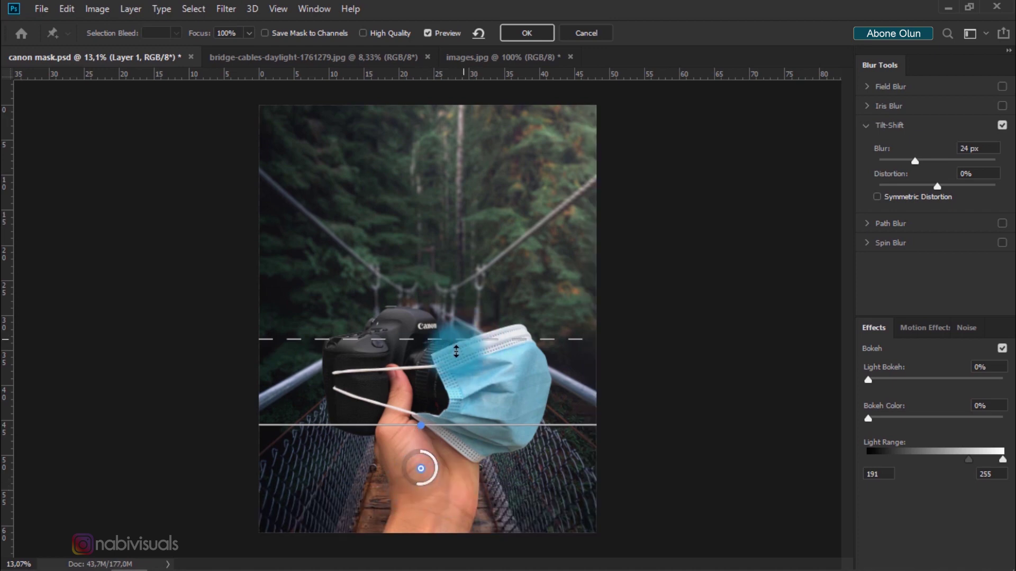
left_click_drag(412, 483, 421, 483)
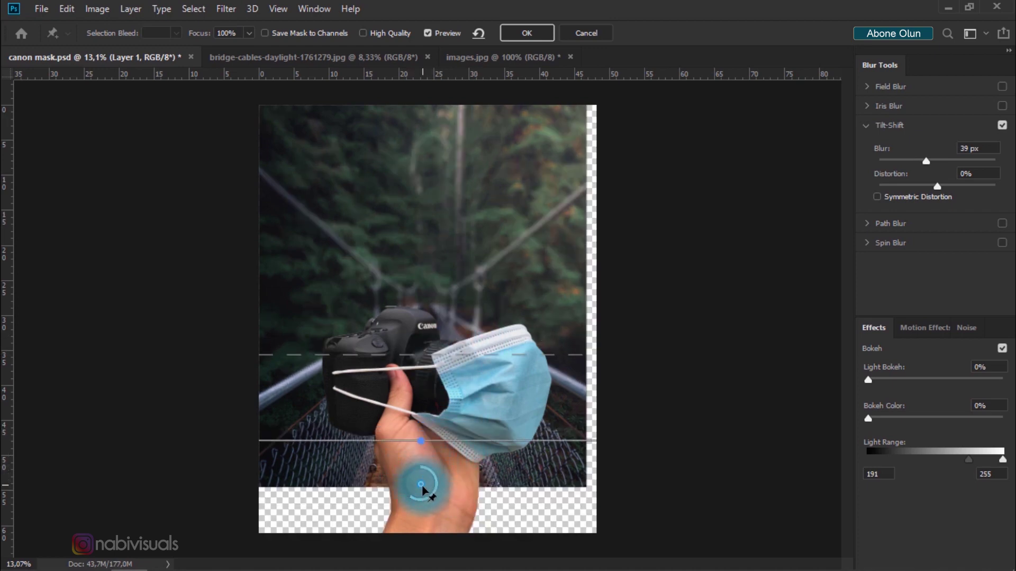
left_click_drag(459, 446, 459, 471)
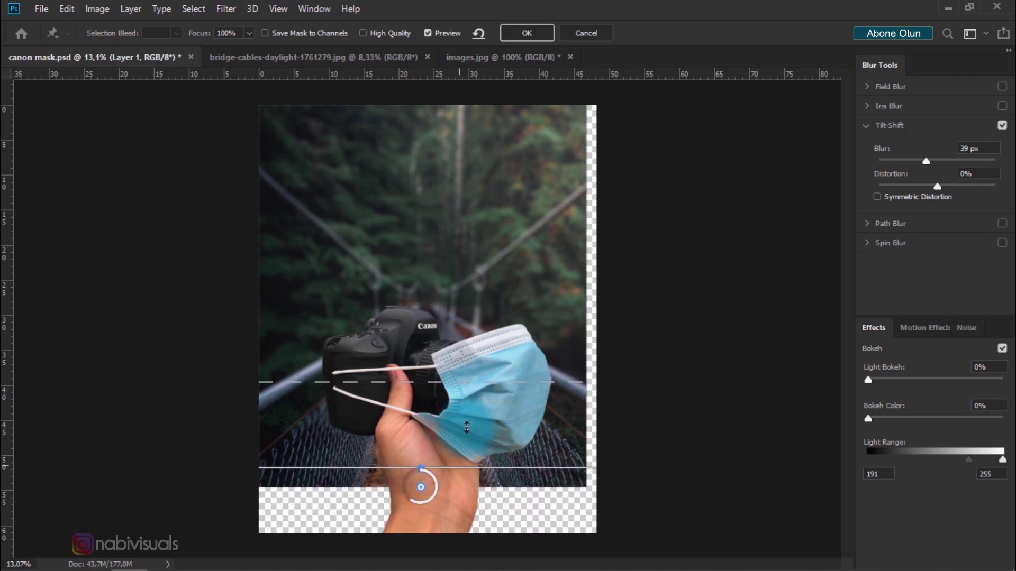
left_click_drag(458, 377, 458, 263)
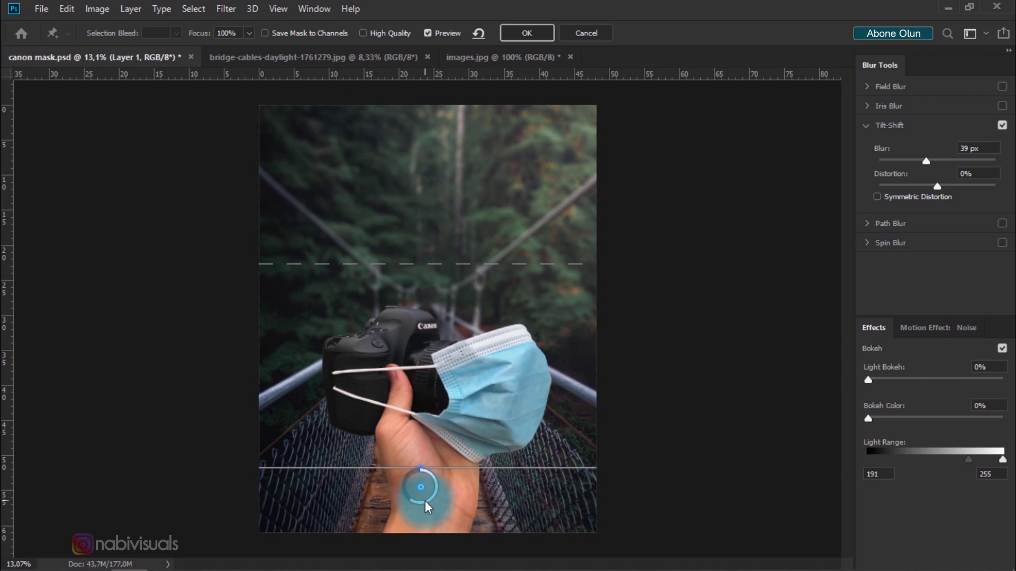
left_click_drag(406, 499, 405, 497)
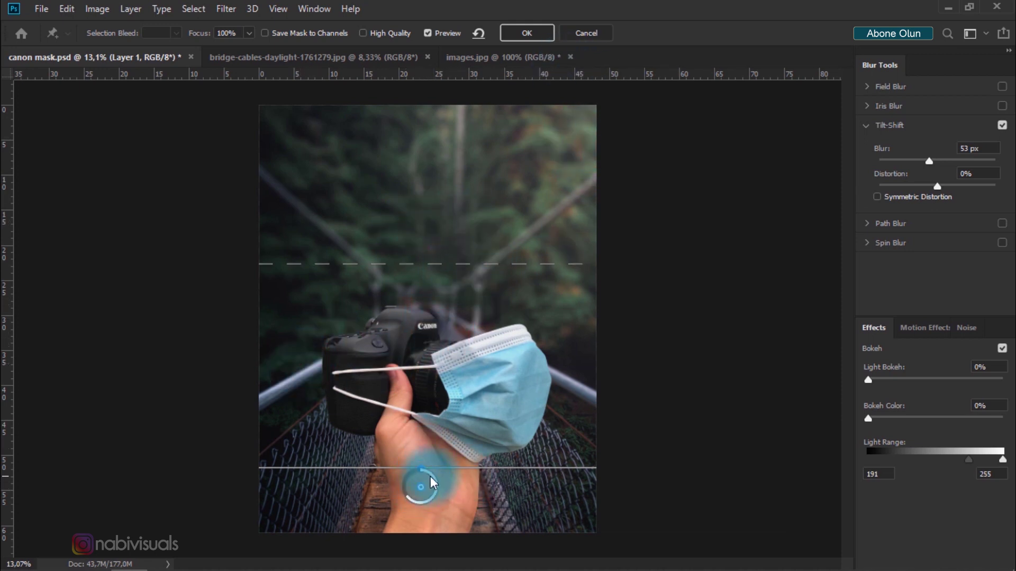
left_click_drag(421, 493, 418, 529)
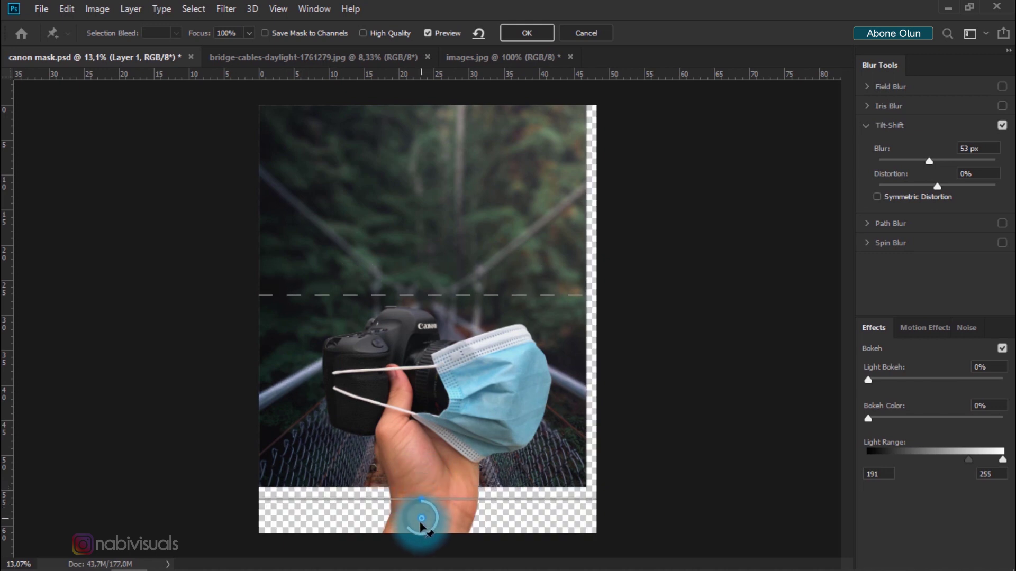
left_click_drag(431, 303, 432, 249)
left_click_drag(460, 514, 465, 526)
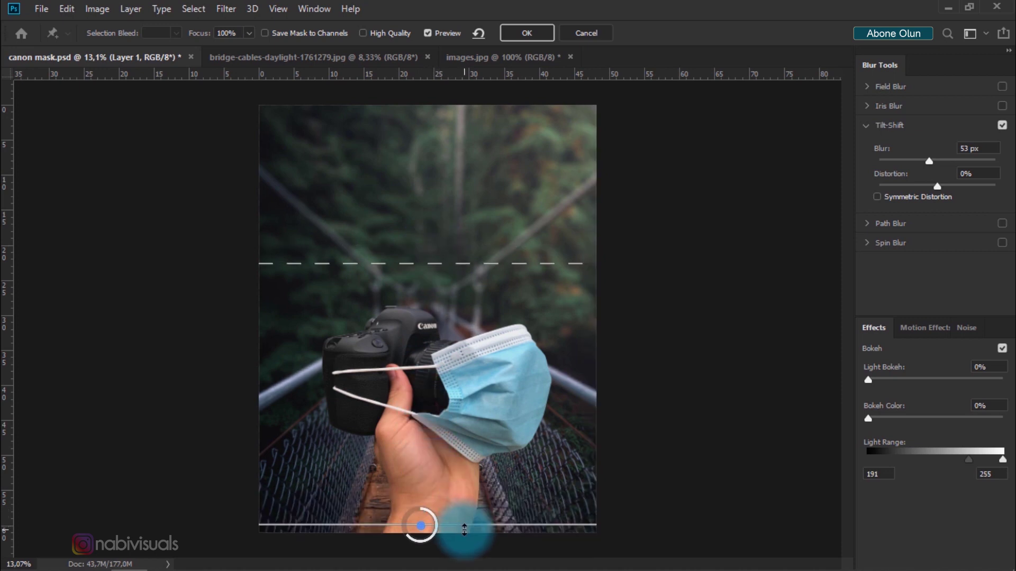
left_click(536, 39)
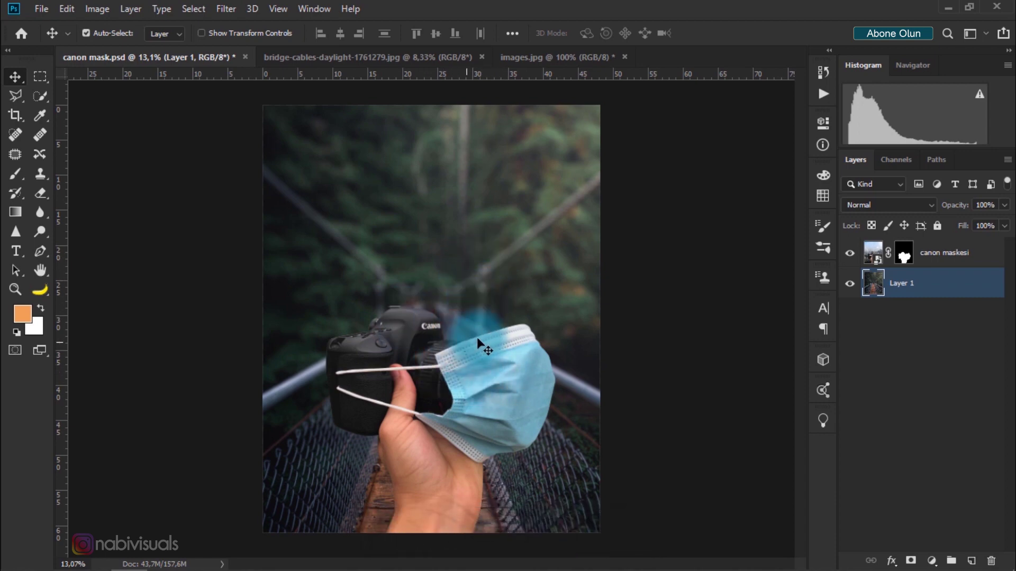
Add a Hue/Saturation layer clipped to canon maskesi with Hue -11 and Saturation +7
left_click(940, 258)
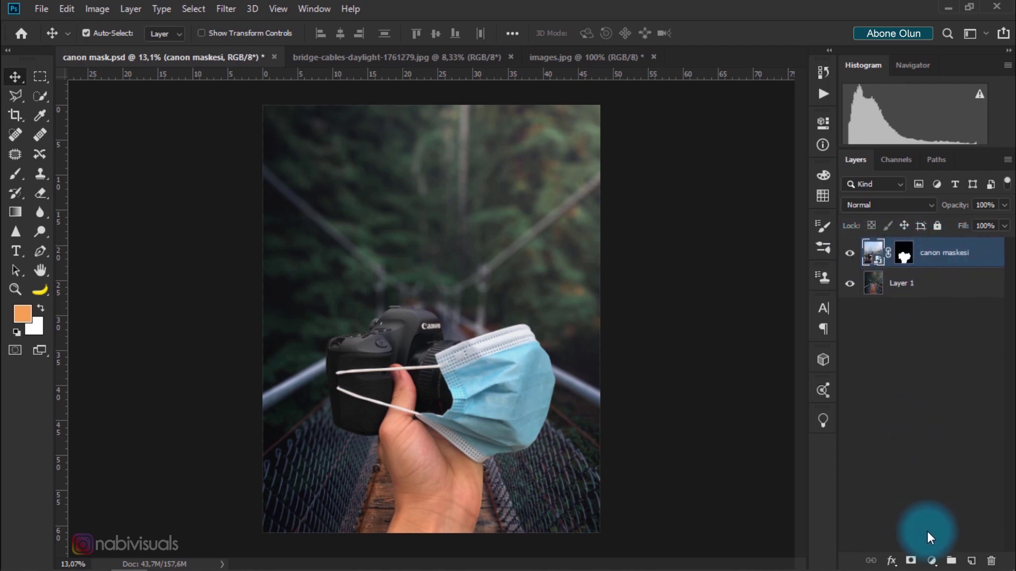
left_click(933, 561)
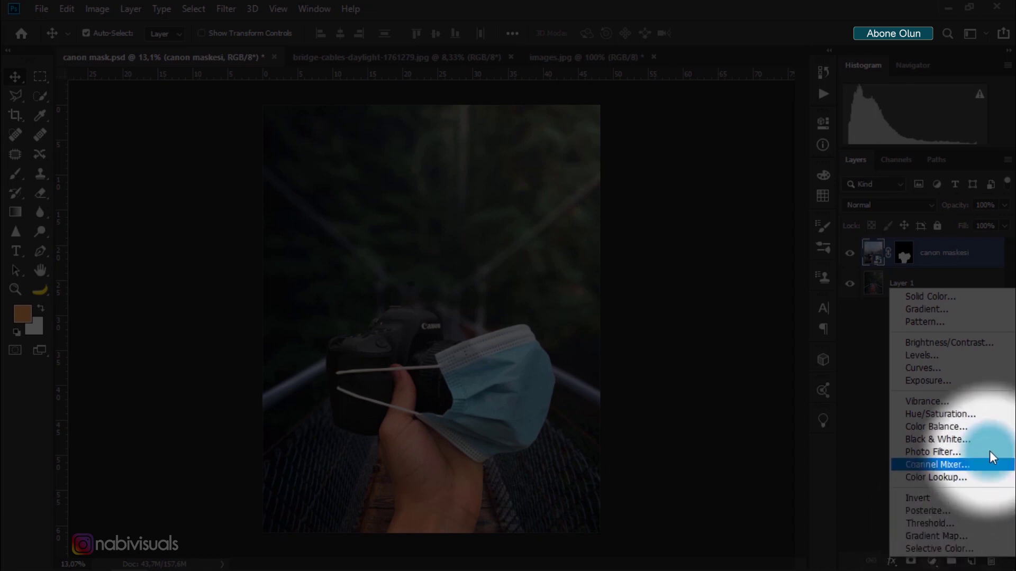
left_click(944, 414)
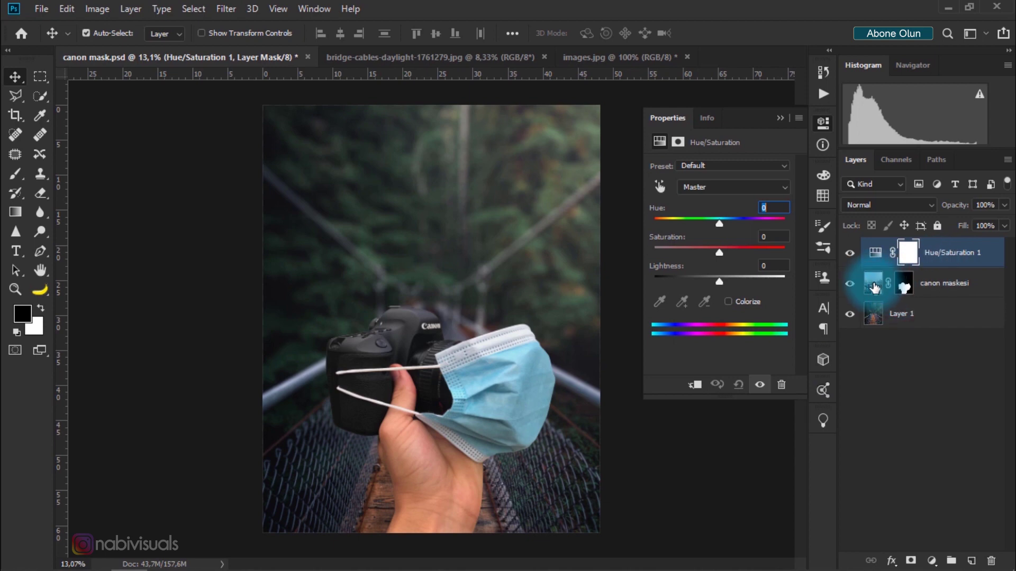
left_click(696, 385)
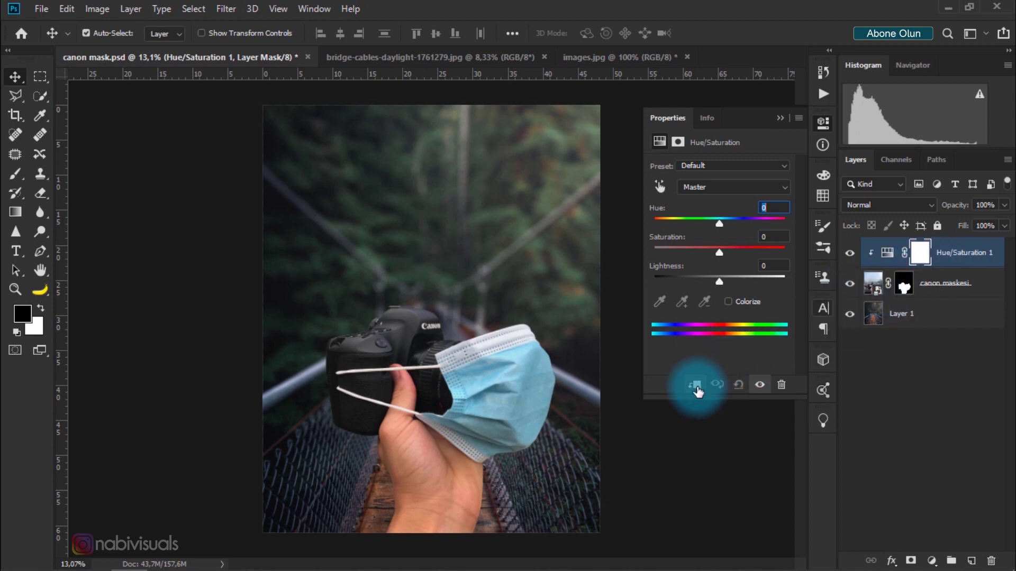
mouse_move(720, 222)
left_mouse_down()
mouse_move(711, 227)
mouse_move(732, 251)
left_mouse_up()
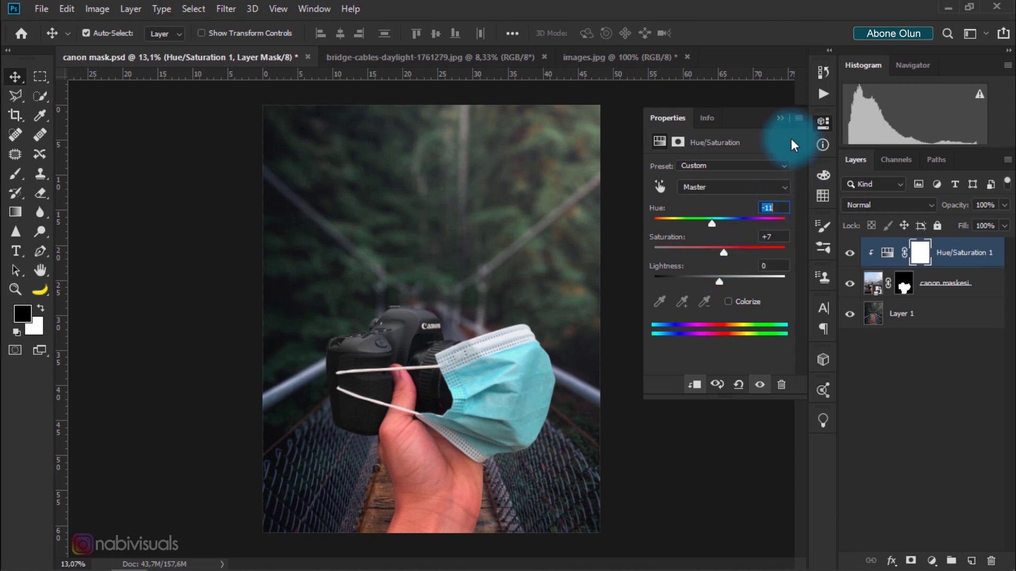
left_click(780, 117)
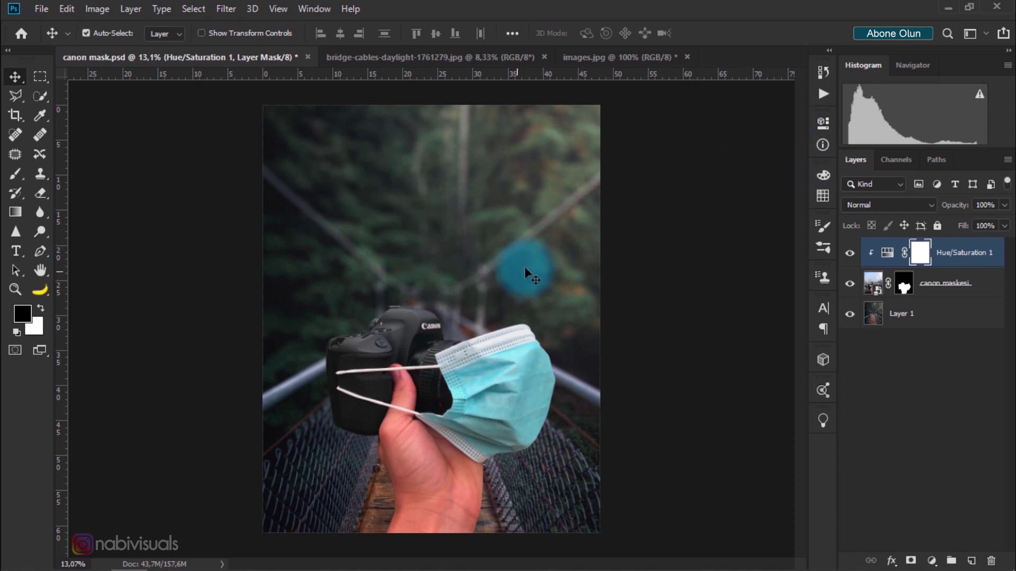
left_click_drag(465, 361, 435, 333)
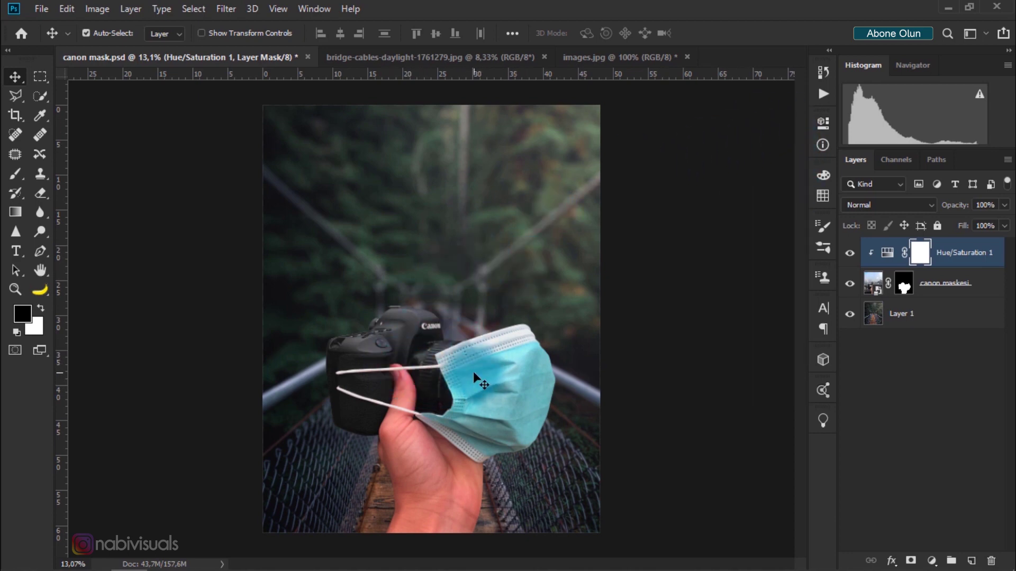
left_click_drag(474, 372, 492, 370)
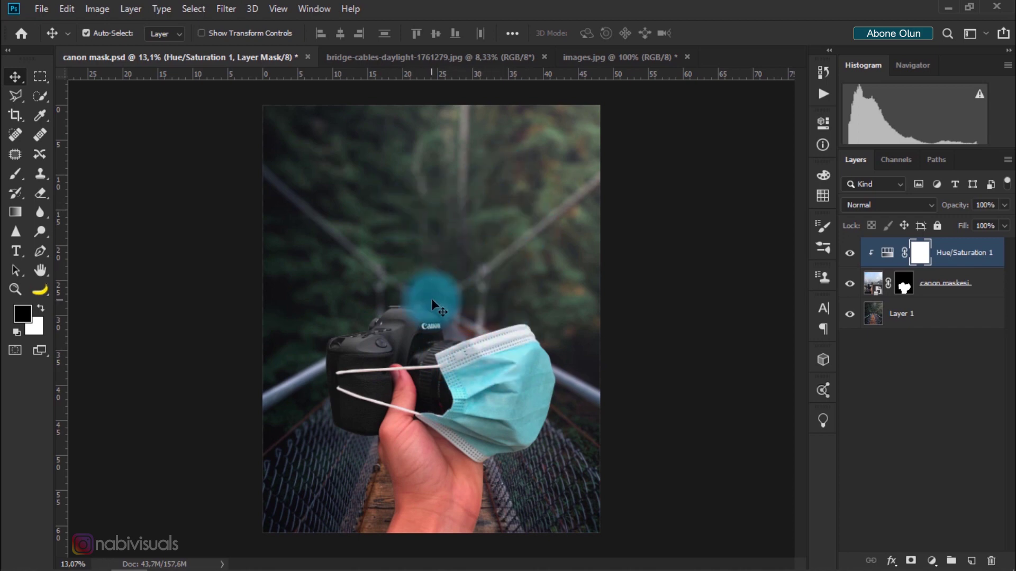
Add a Curves layer clipped to canon maskesi that lowers the highlights and darkens the shadows
left_click(934, 561)
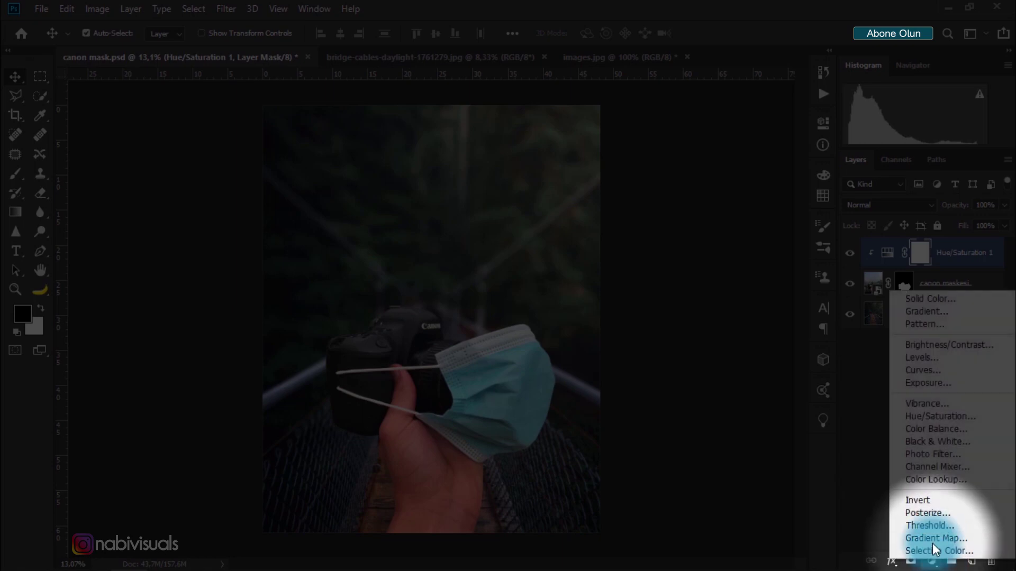
left_click(944, 370)
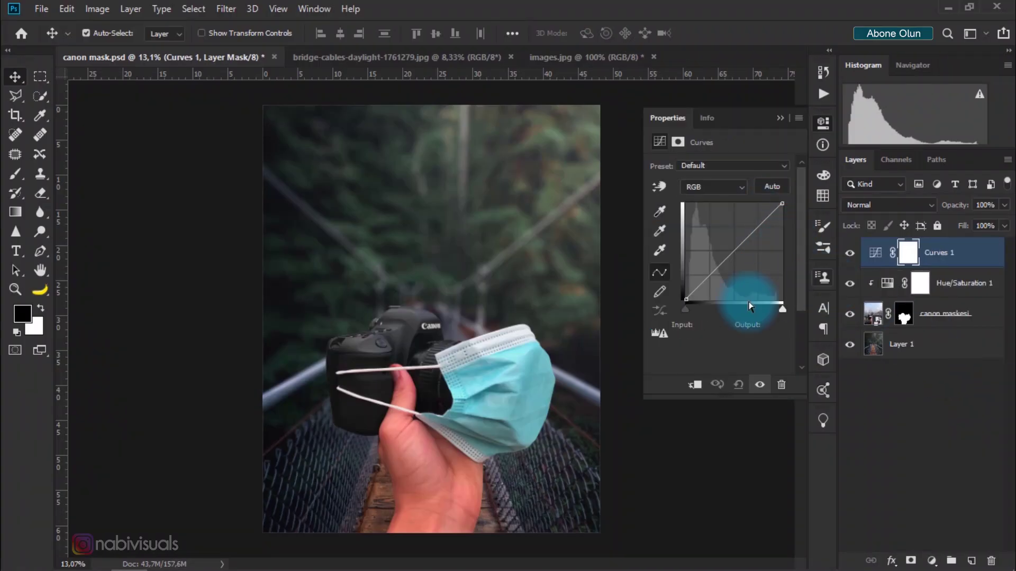
left_click(693, 386)
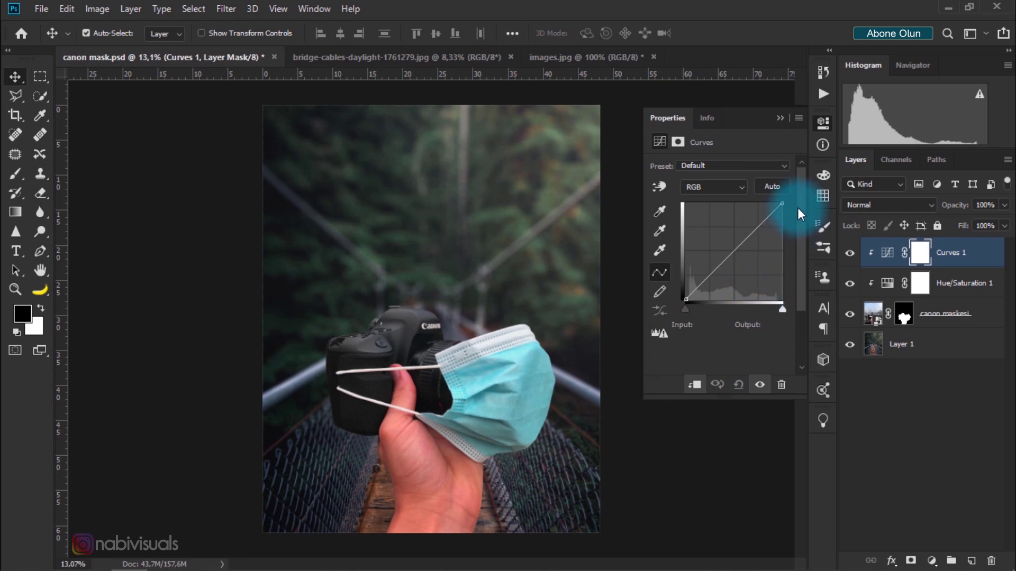
left_click_drag(784, 203, 781, 215)
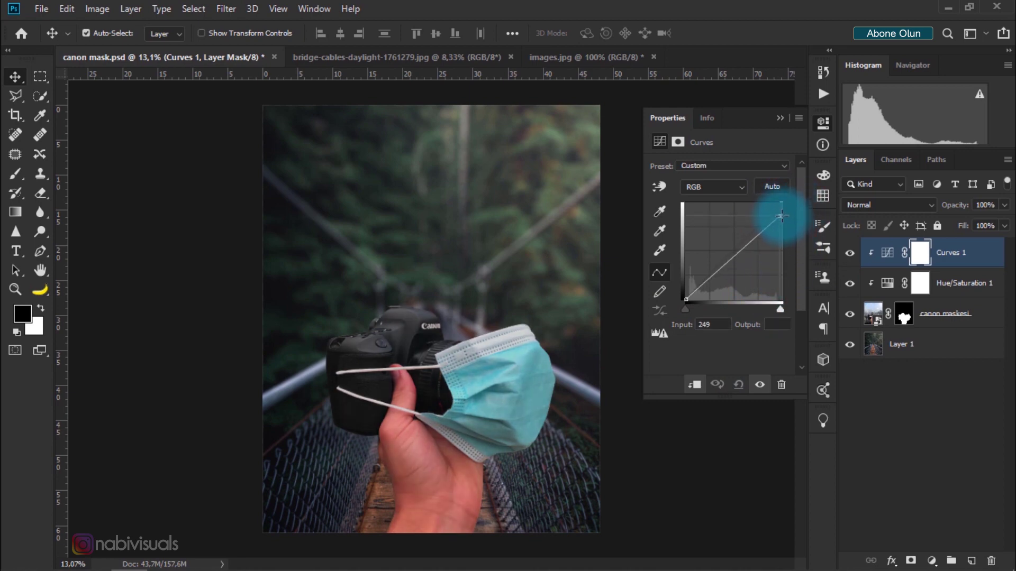
left_click_drag(703, 283, 686, 295)
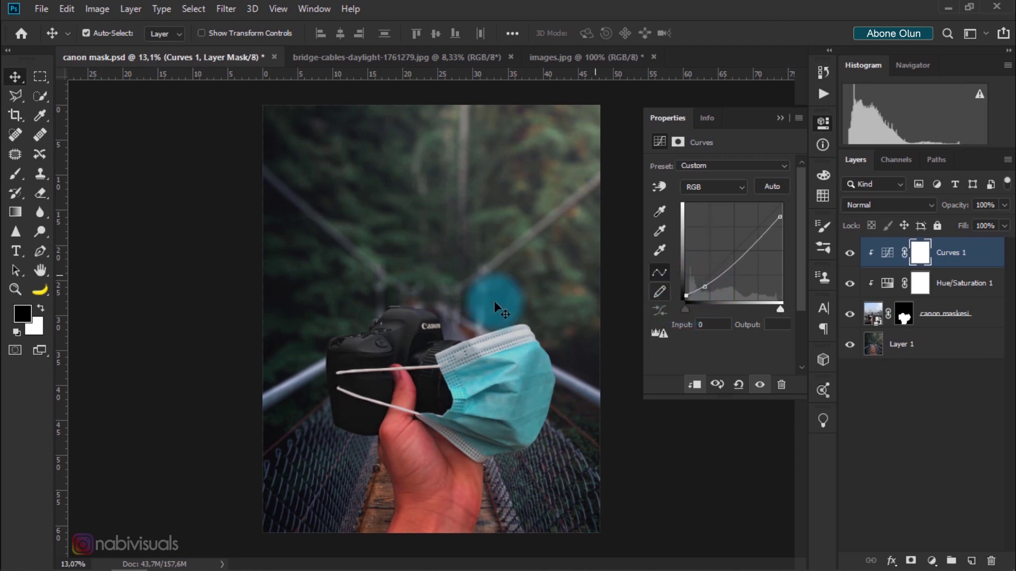
left_click(779, 125)
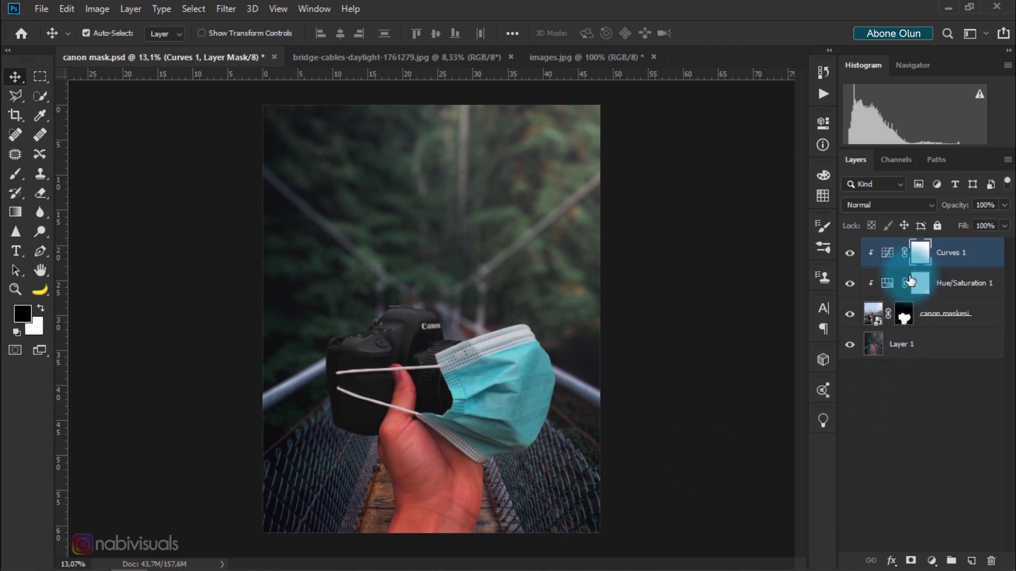
Lower the clipped Hue/Saturation layer's Saturation to -24
double_click(887, 284)
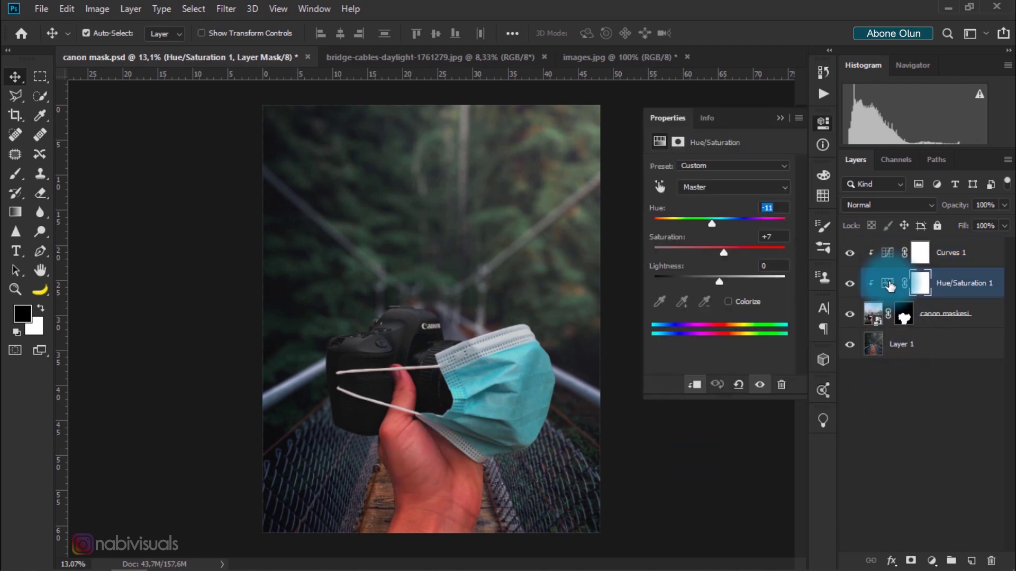
left_click(726, 252)
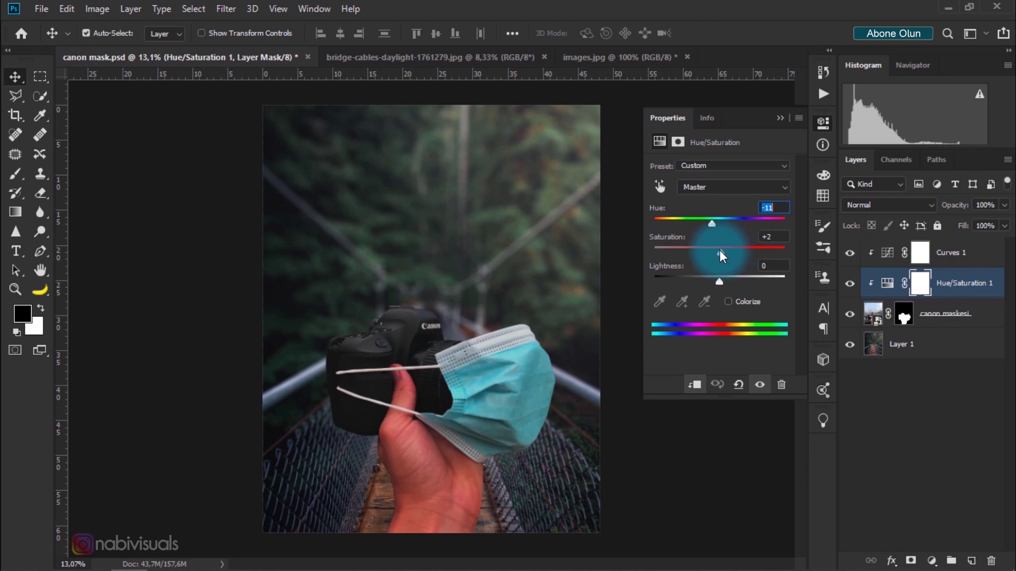
left_click_drag(722, 250, 709, 252)
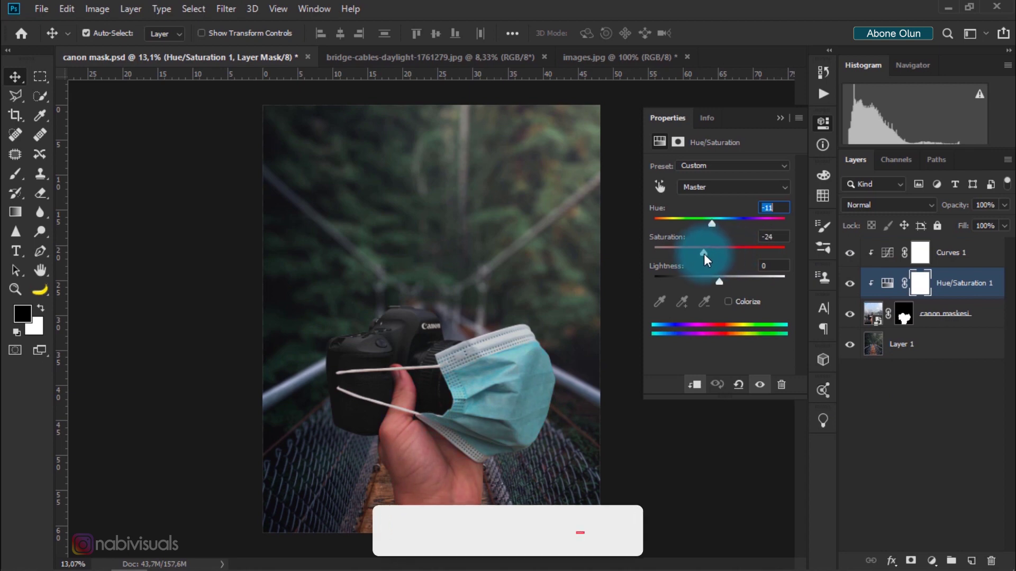
left_click(780, 117)
left_click(966, 256)
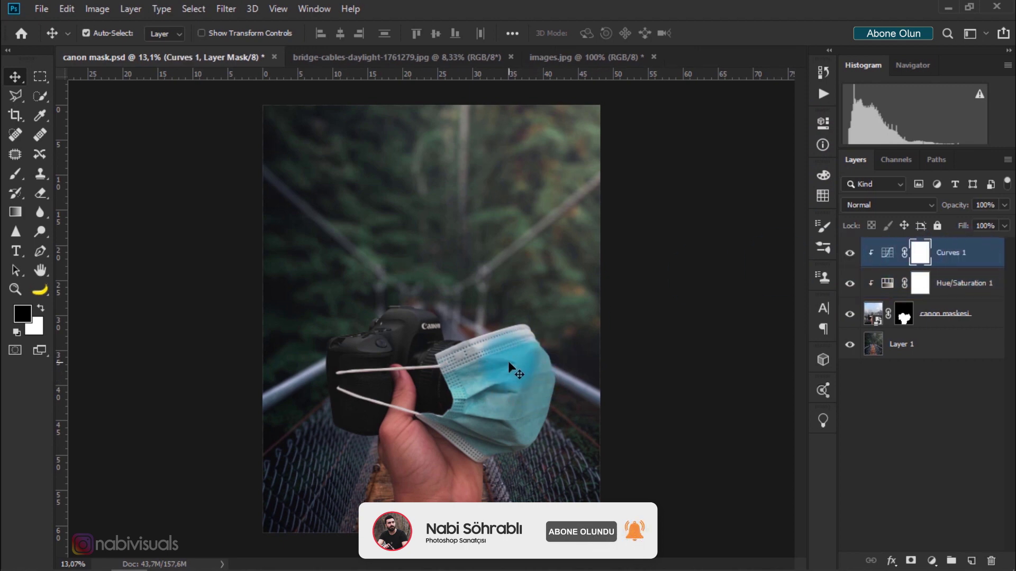
left_click_drag(507, 361, 500, 221)
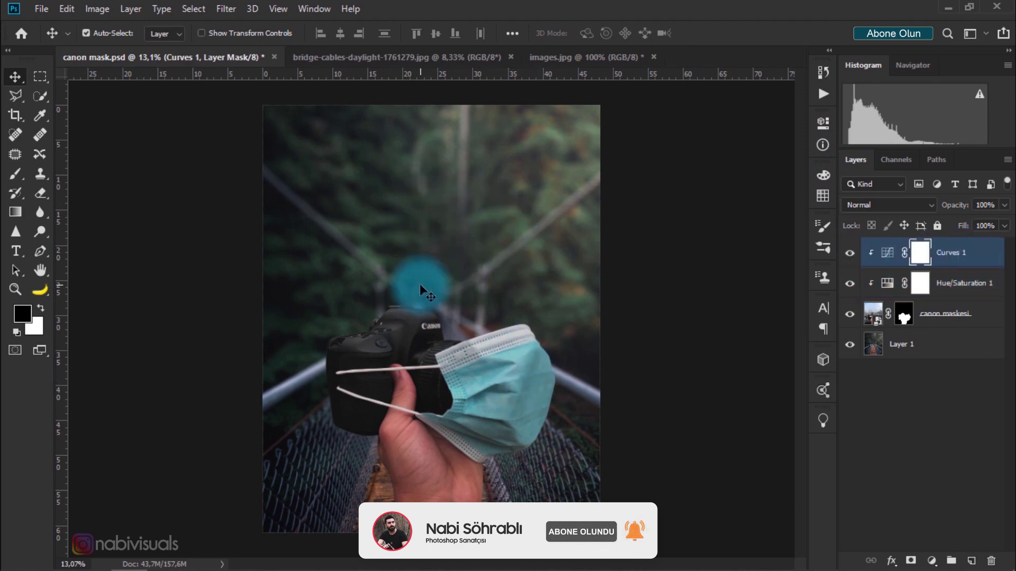
mouse_move(420, 283)
left_mouse_down()
mouse_move(504, 213)
mouse_move(481, 301)
mouse_move(445, 306)
left_mouse_up()
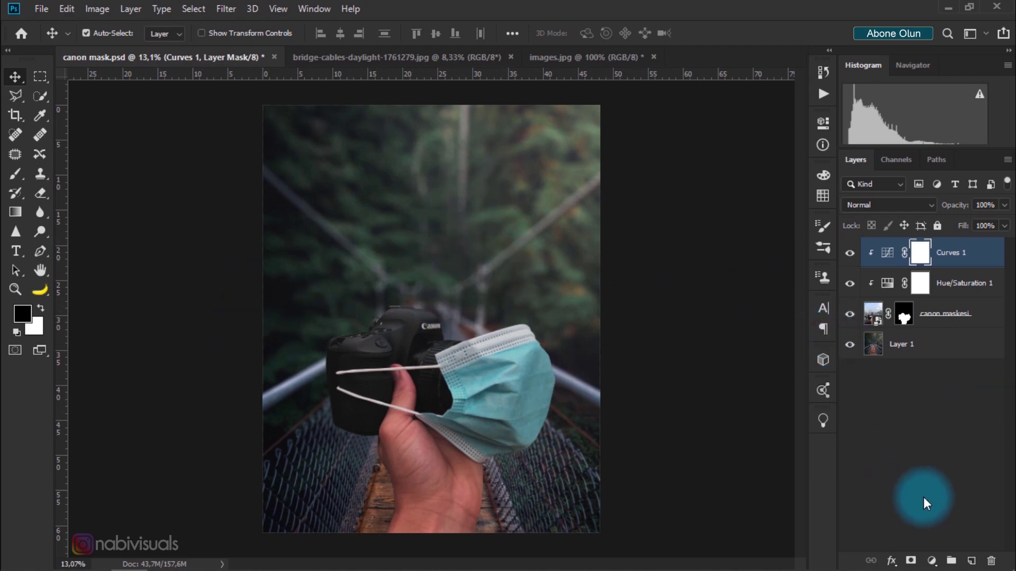
Add a Color Lookup adjustment loaded with 2Strip.look
left_click(931, 562)
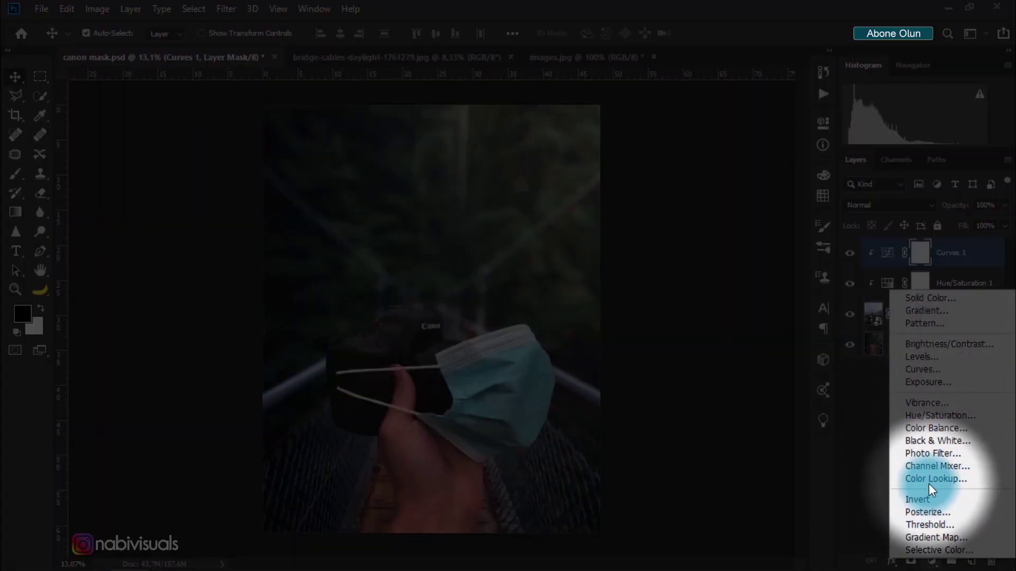
left_click(957, 479)
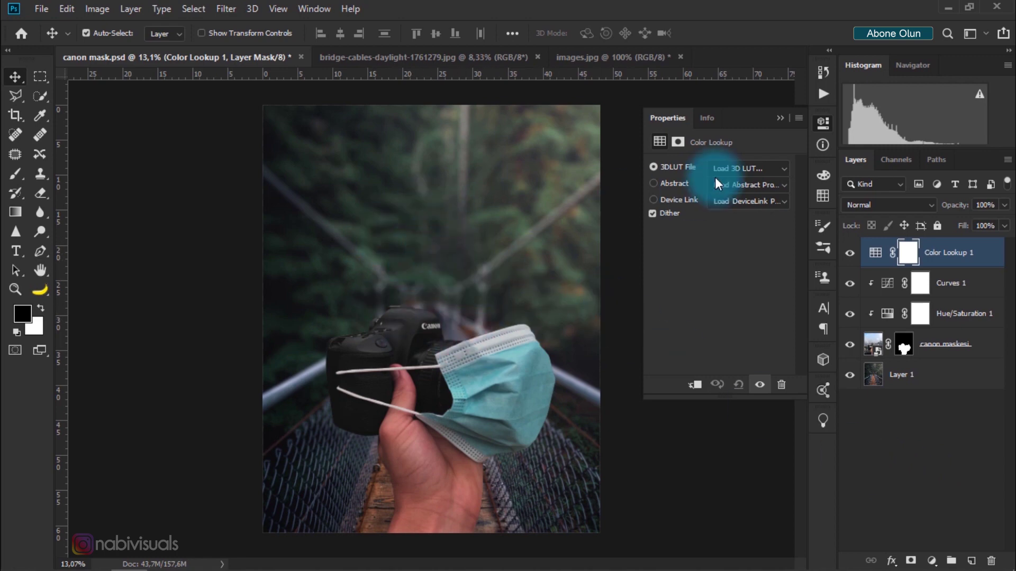
left_click(757, 169)
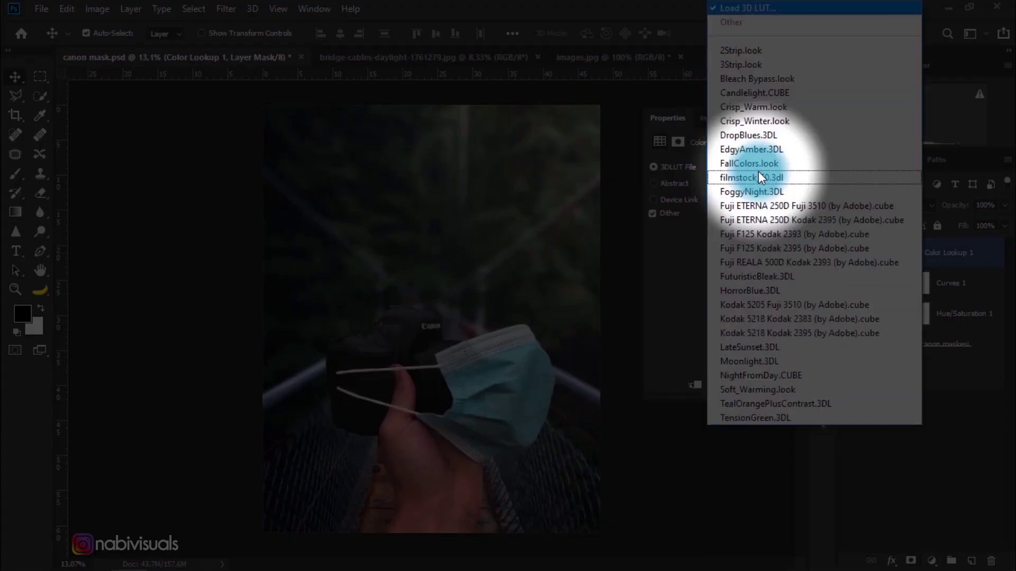
left_click(748, 50)
left_click_drag(468, 340, 441, 312)
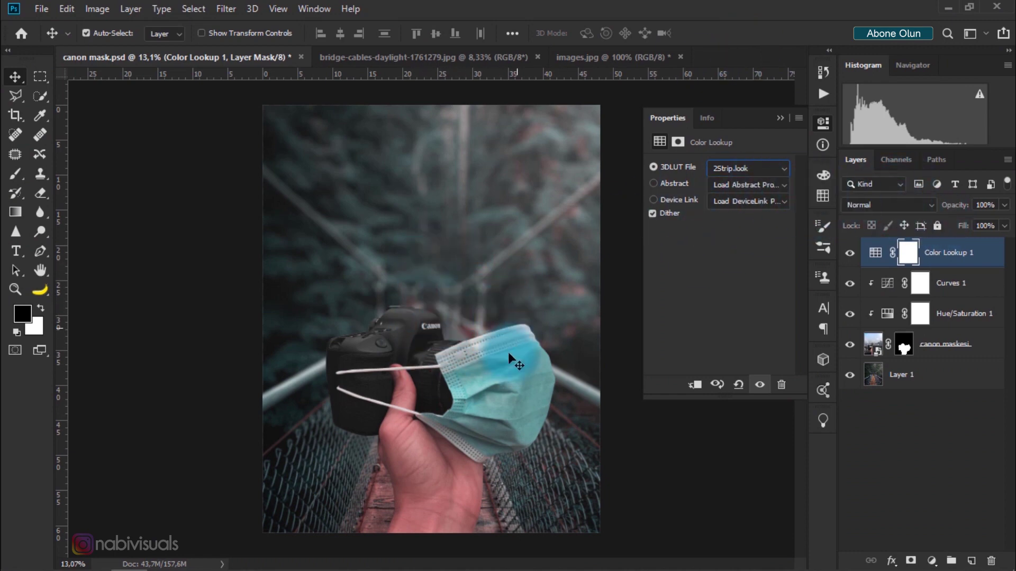
Set the Color Lookup layer to Color blend mode at 71% opacity, then go to images.jpg
left_click(922, 205)
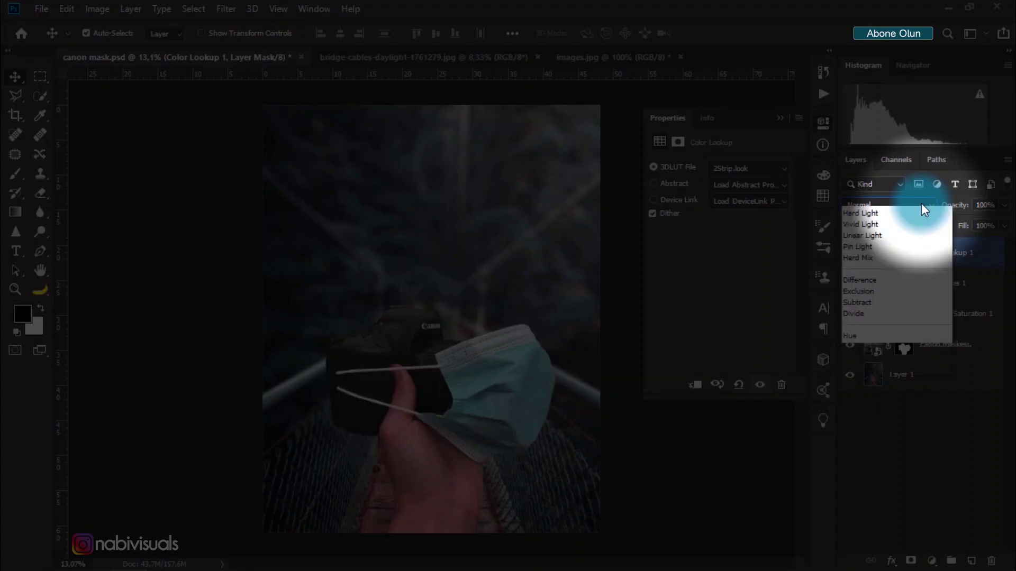
left_click(865, 550)
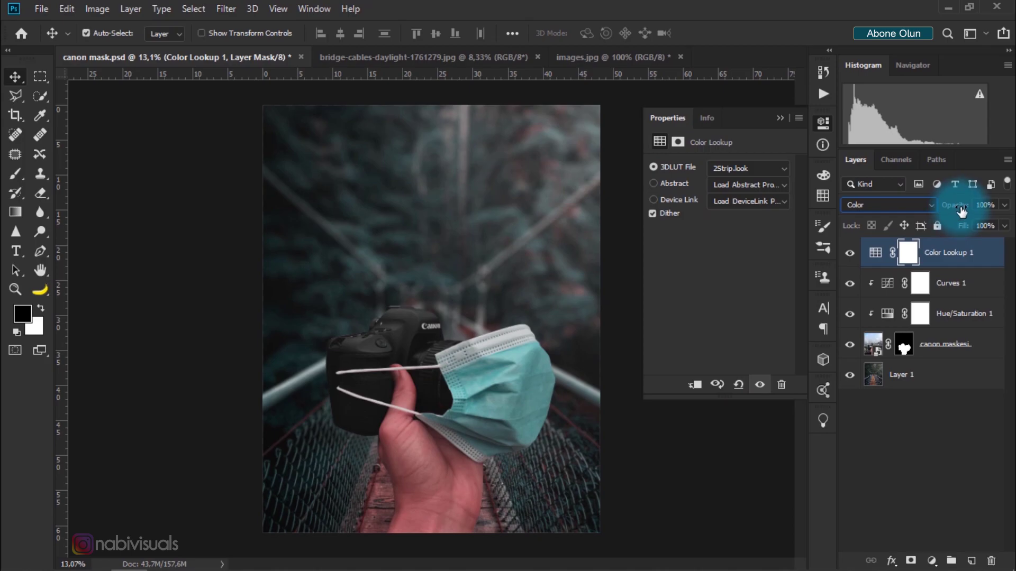
left_click_drag(962, 211, 943, 215)
left_click(774, 120)
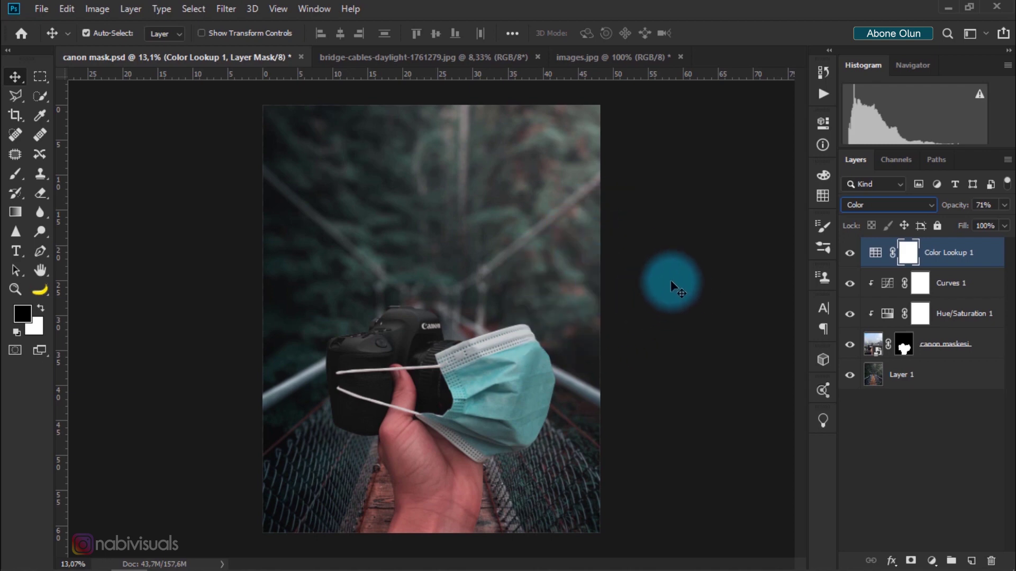
left_click(613, 56)
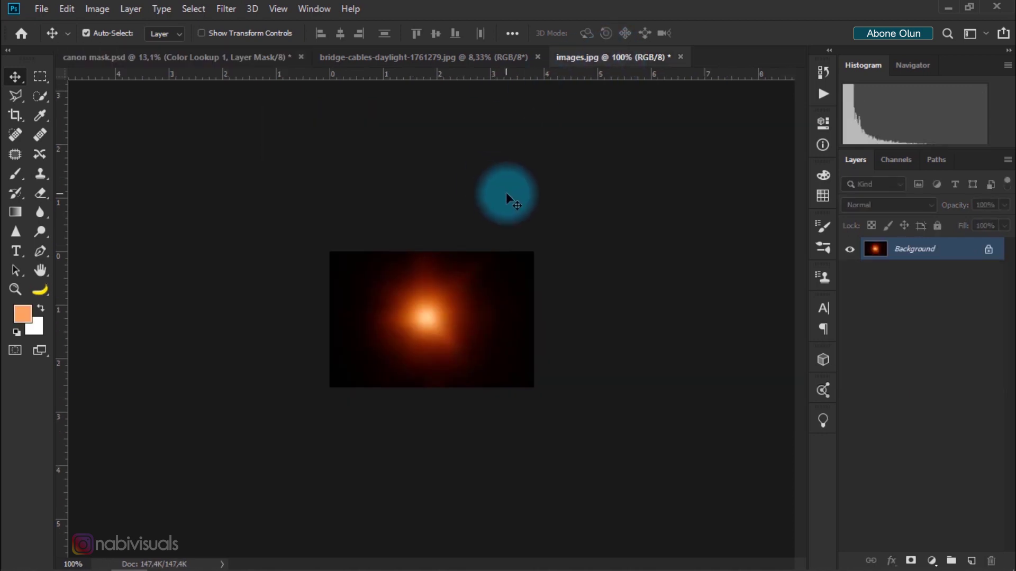
Drag the orange glow image into the canon mask document, accepting the colour profile conversion
mouse_move(430, 305)
left_mouse_down()
mouse_move(191, 74)
mouse_move(433, 296)
left_mouse_up()
left_click(576, 271)
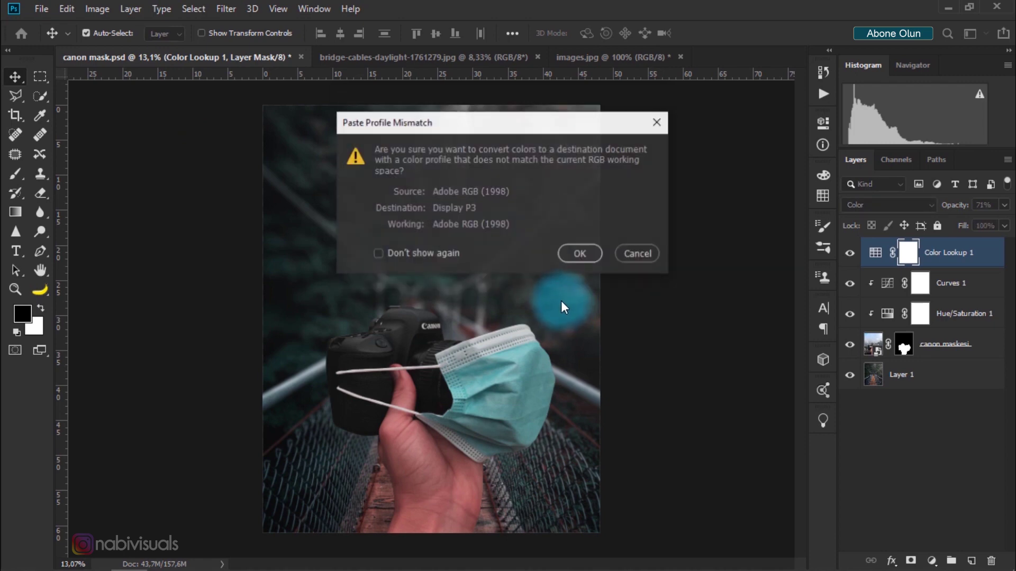
left_click(573, 256)
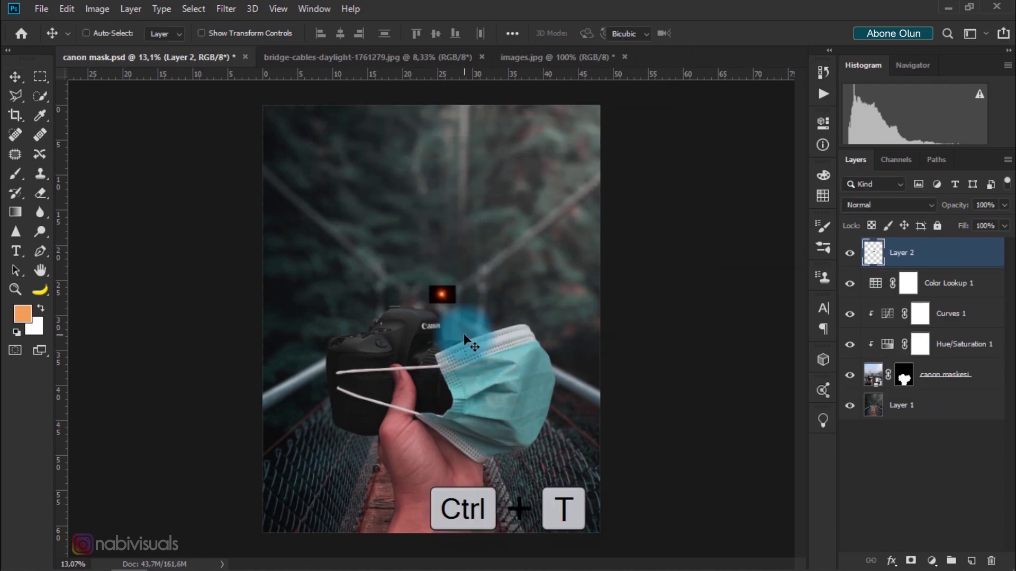
Scale the glow layer up and position it over the right side of the canvas
key("ctrl+t")
left_click_drag(455, 303, 707, 436)
left_click_drag(443, 283, 633, 287)
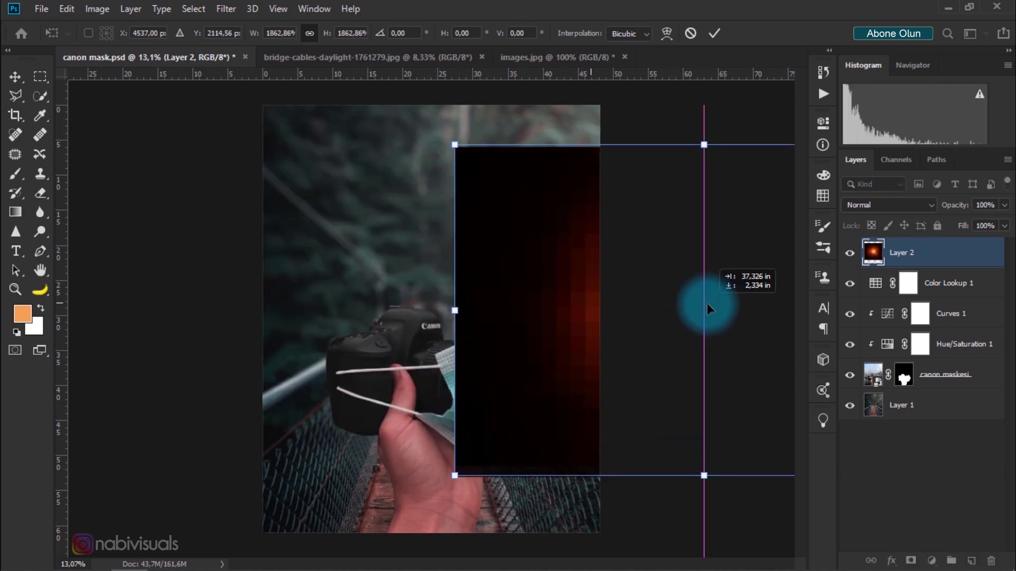
left_click_drag(376, 129, 392, 140)
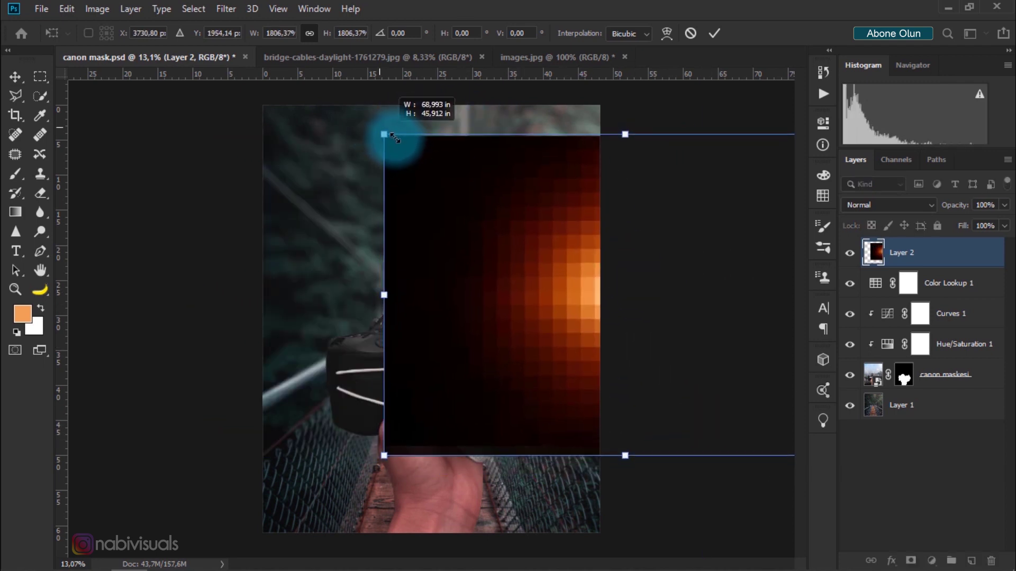
left_click_drag(569, 250, 570, 231)
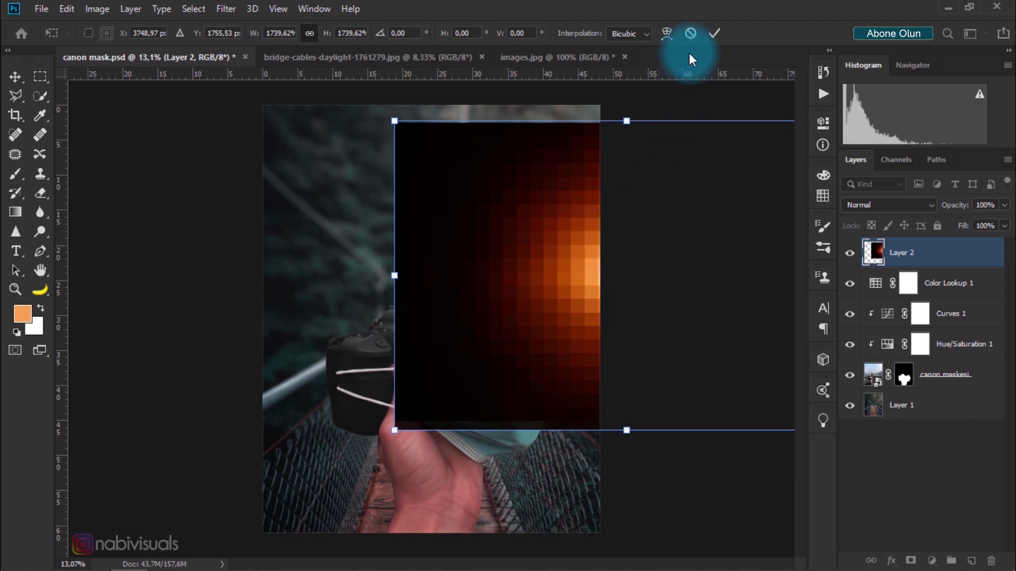
left_click(712, 34)
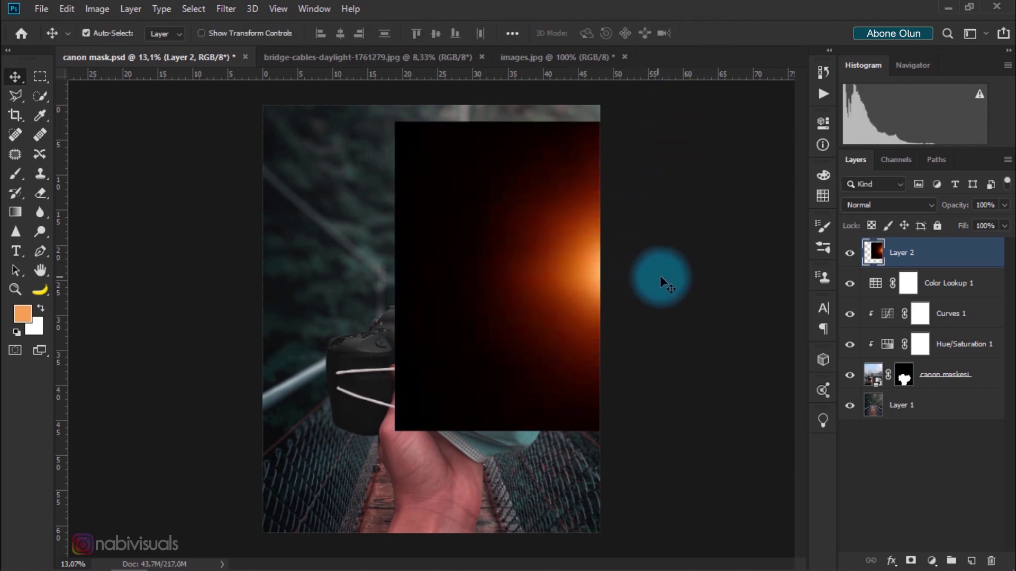
Set Layer 2 to Screen at 81% opacity, shift it lower, and stack it below canon maskesi
left_click(915, 202)
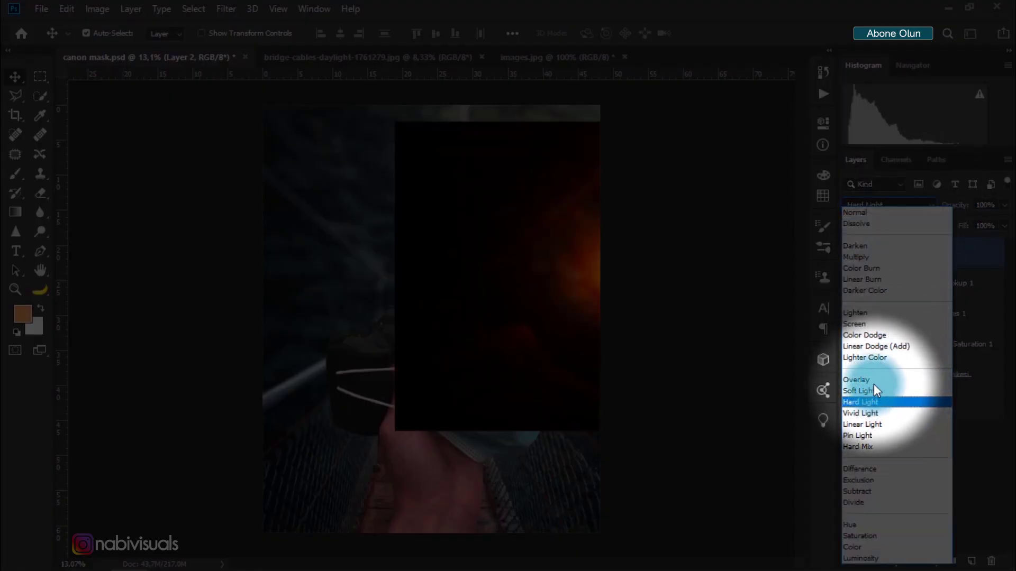
left_click(861, 323)
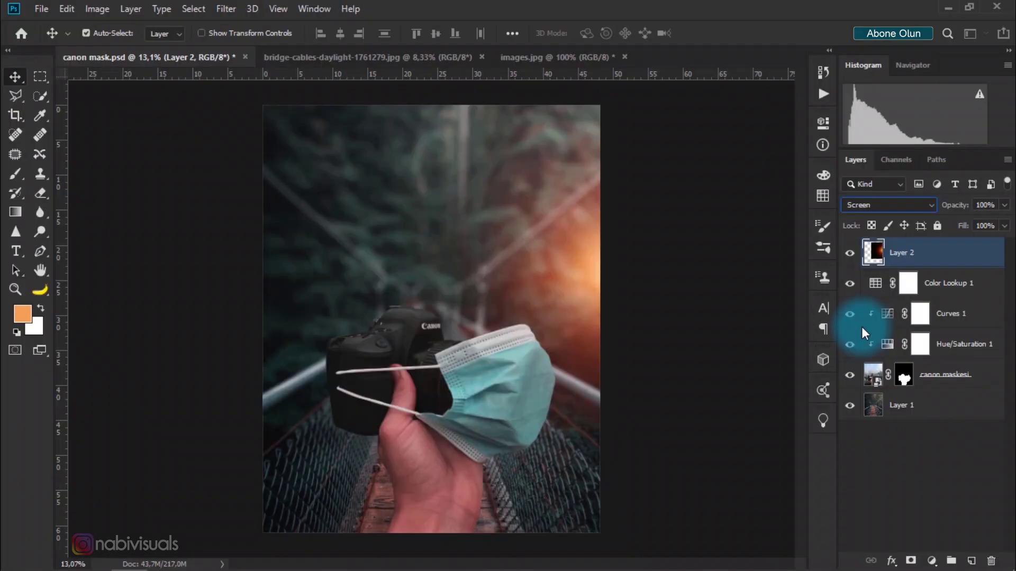
left_click_drag(592, 268, 586, 300)
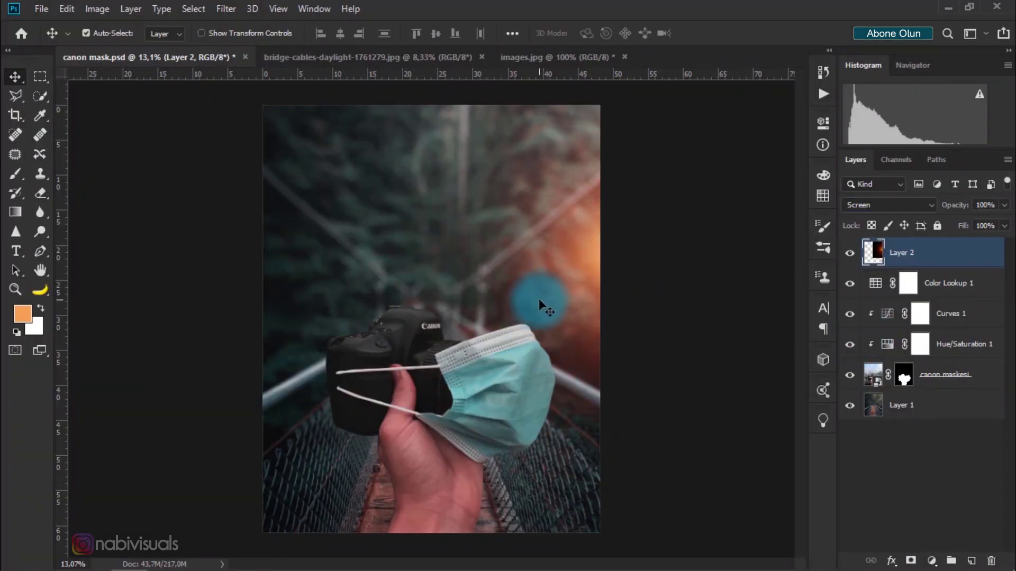
left_click_drag(960, 209, 934, 220)
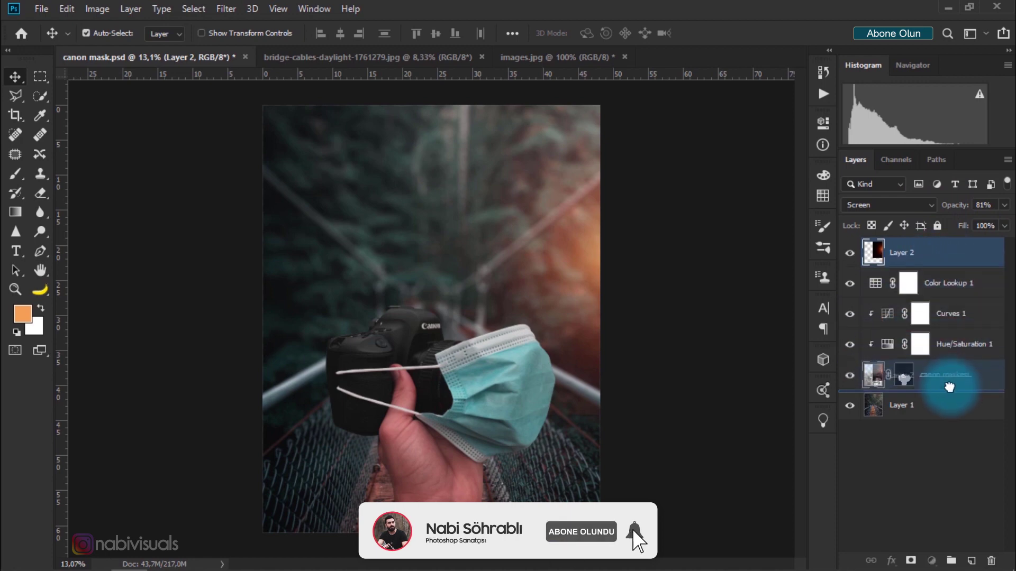
left_click_drag(952, 268, 947, 390)
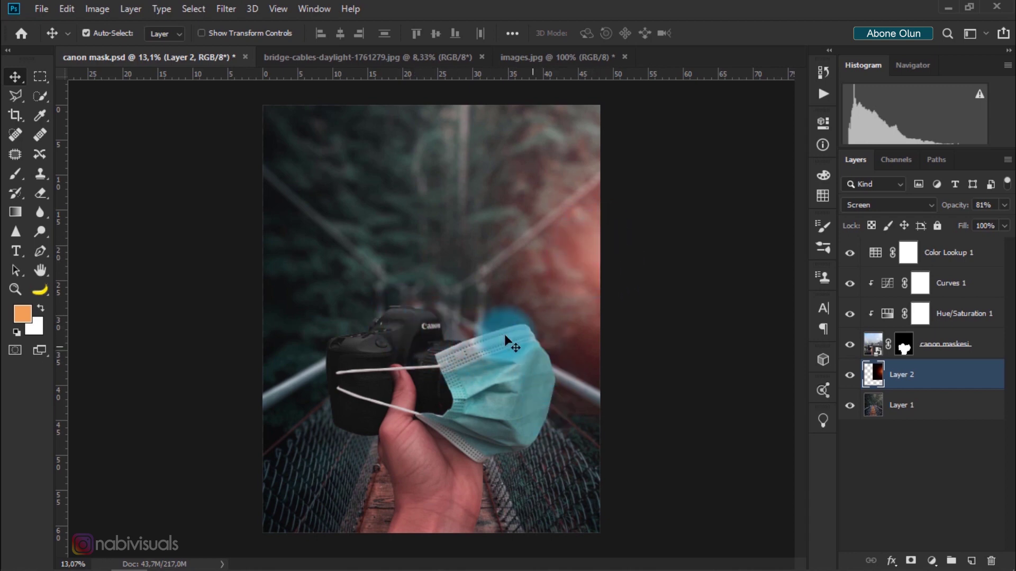
left_click(970, 350)
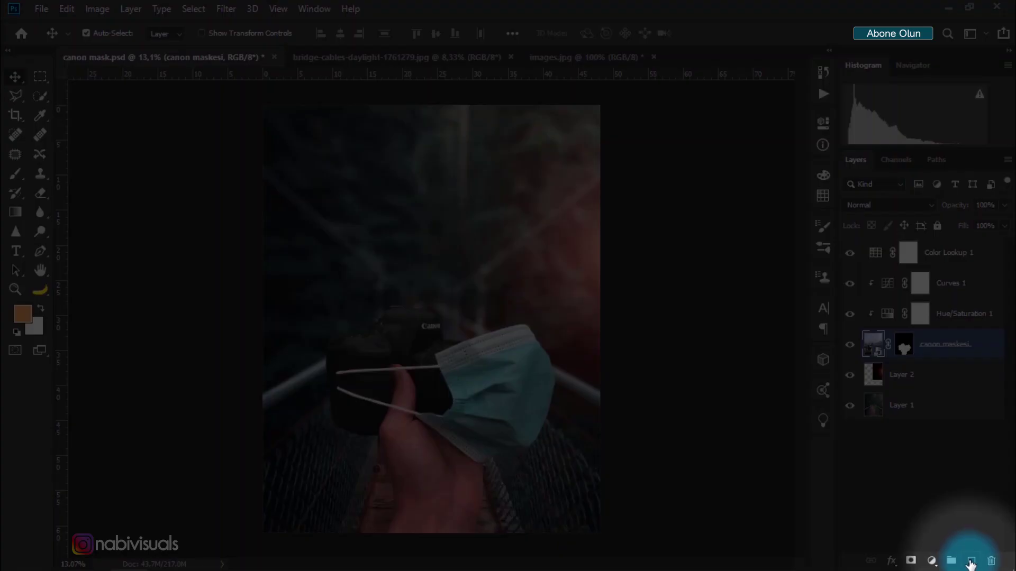
Add a new Layer 3 clipped to the camera layer and zoom in on the Canon logo
left_click(968, 561)
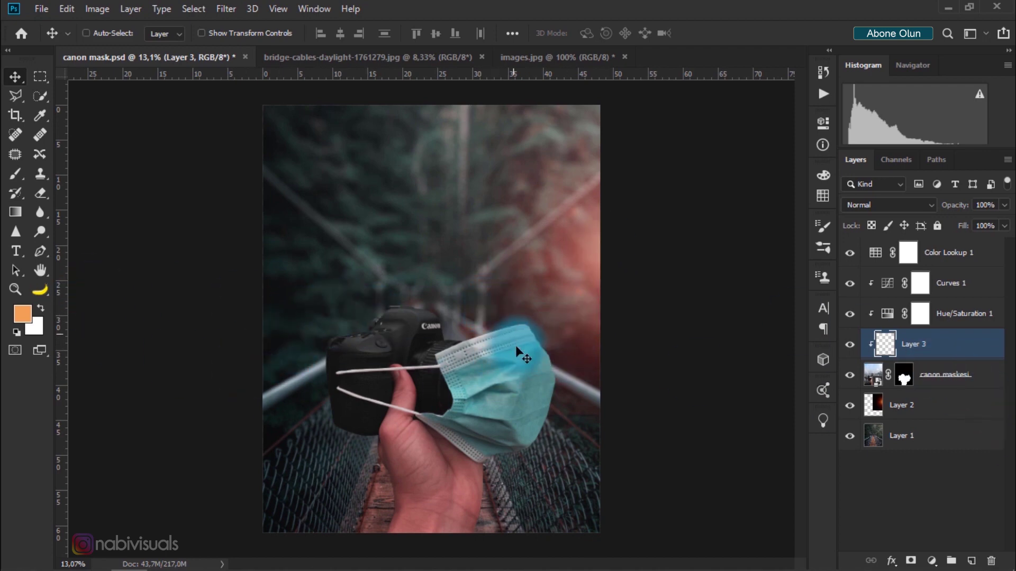
left_click_drag(454, 291, 487, 317)
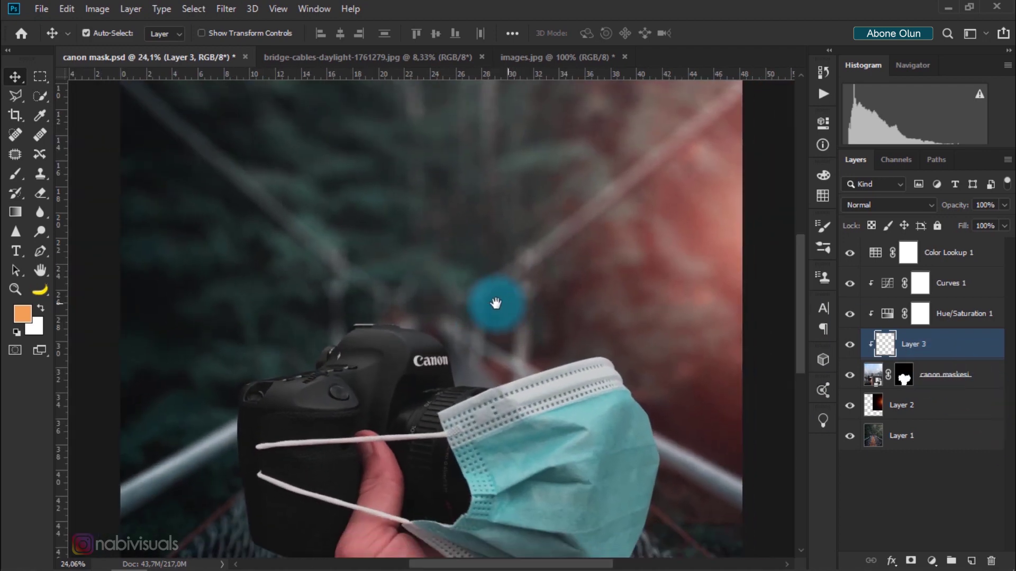
left_click(385, 341)
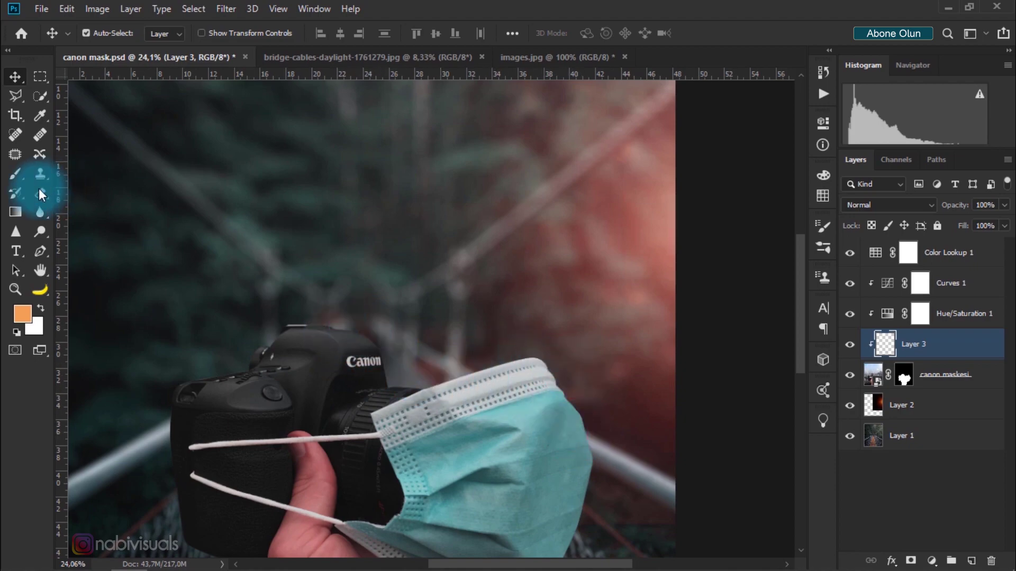
Set the brush foreground colour to peach dda295, sampled from the photo's reds and lightened
left_click(16, 174)
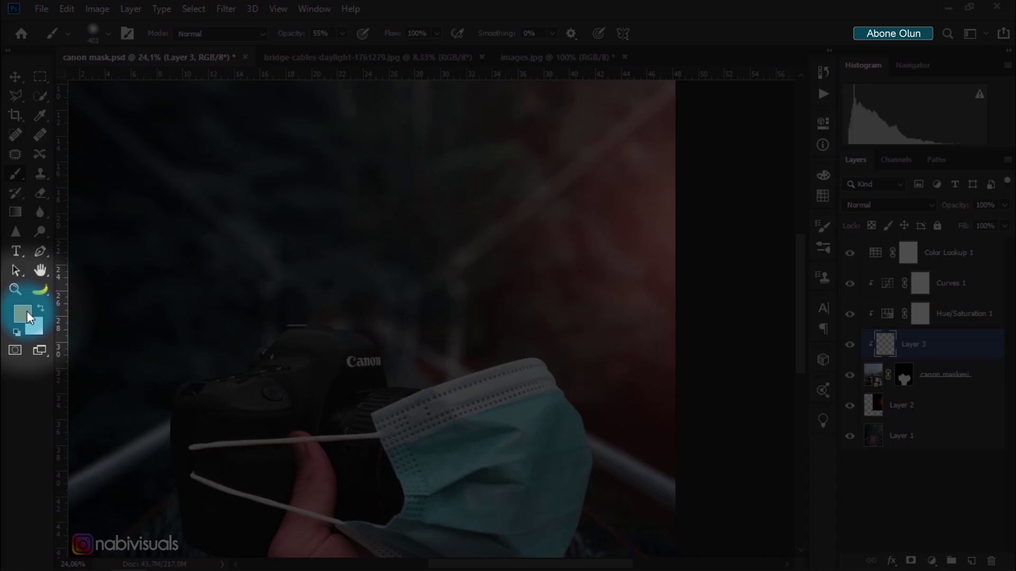
left_click(27, 311)
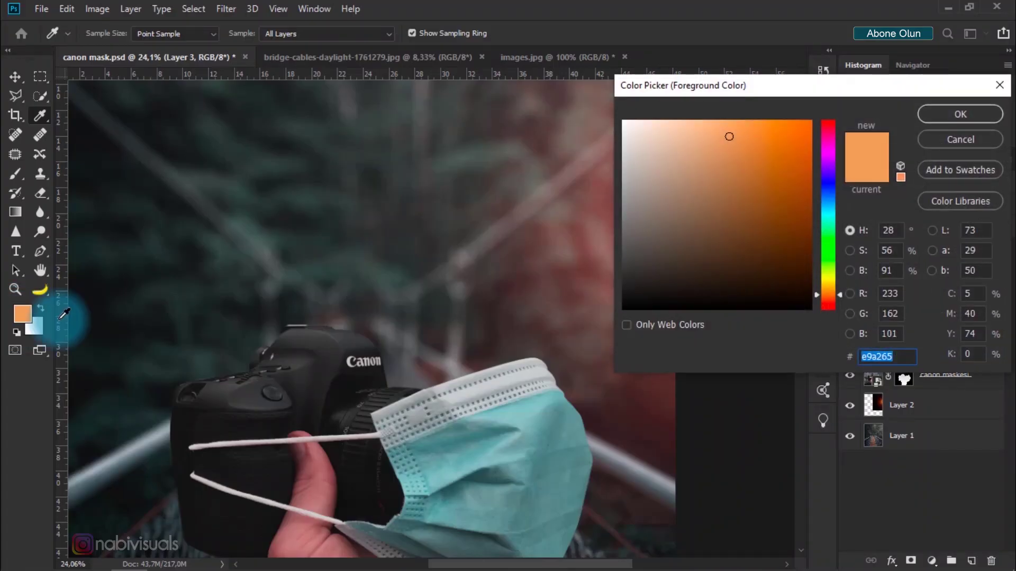
left_click_drag(779, 93, 876, 98)
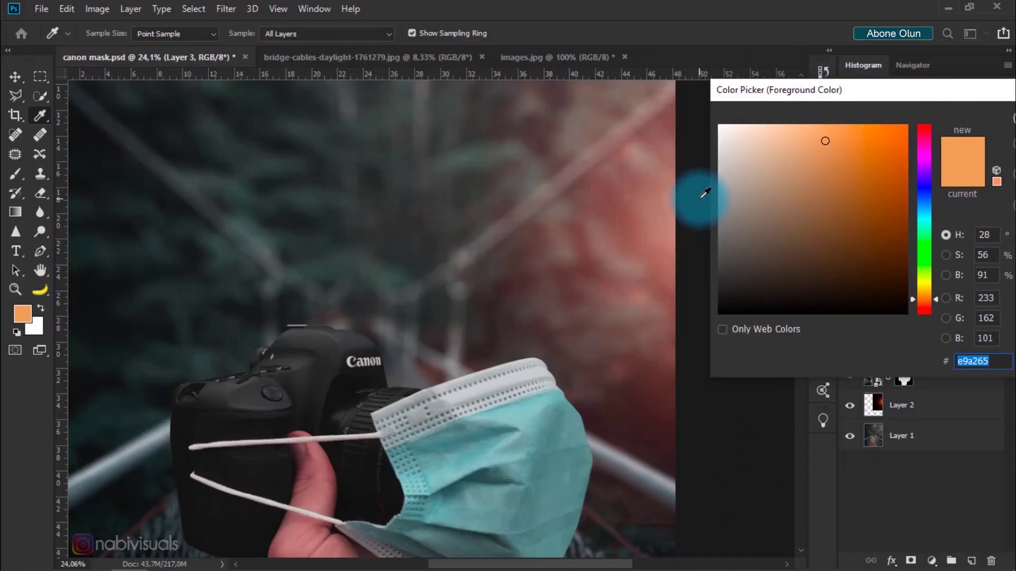
key("alt")
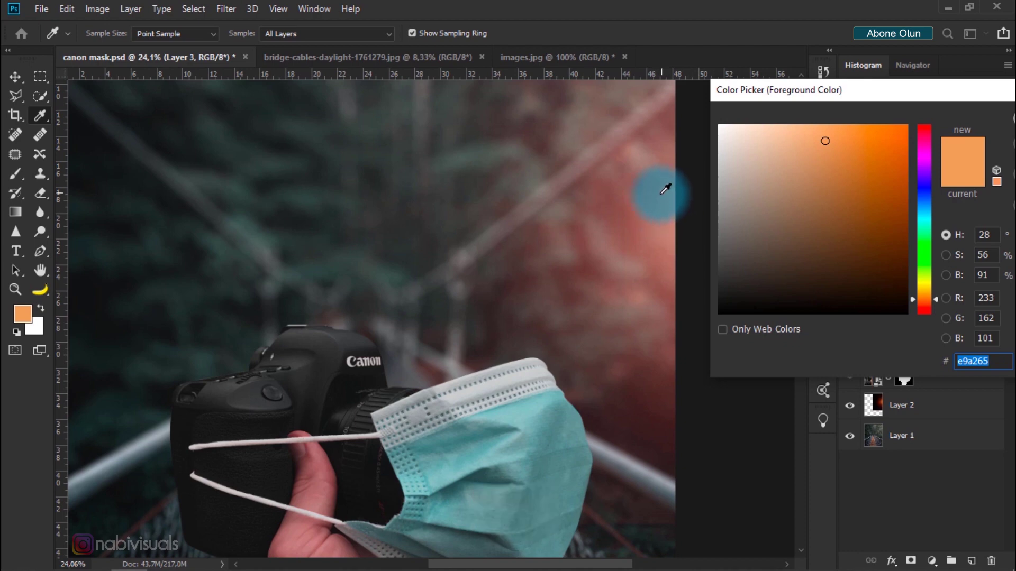
left_click(665, 189)
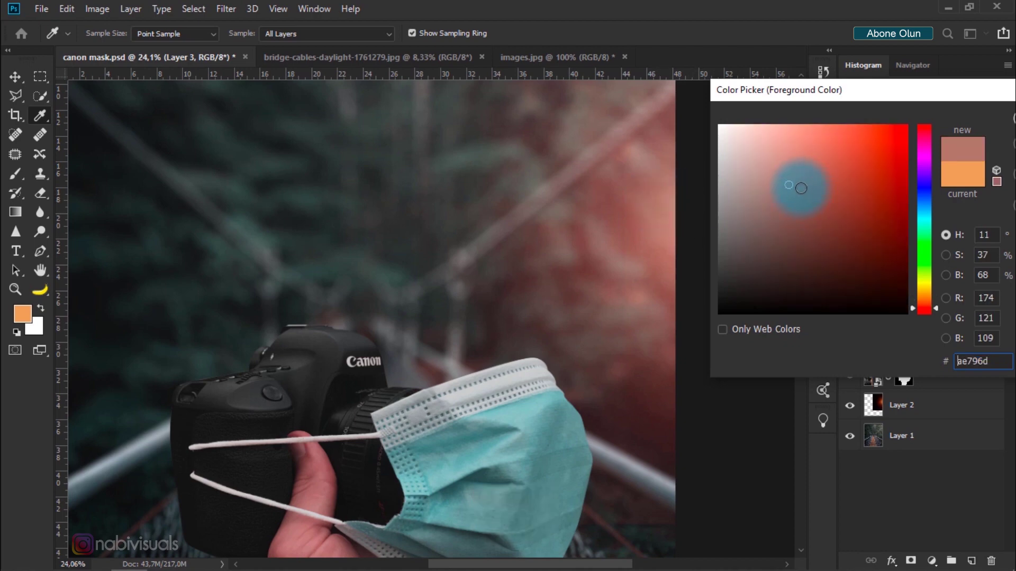
left_click_drag(801, 189, 780, 150)
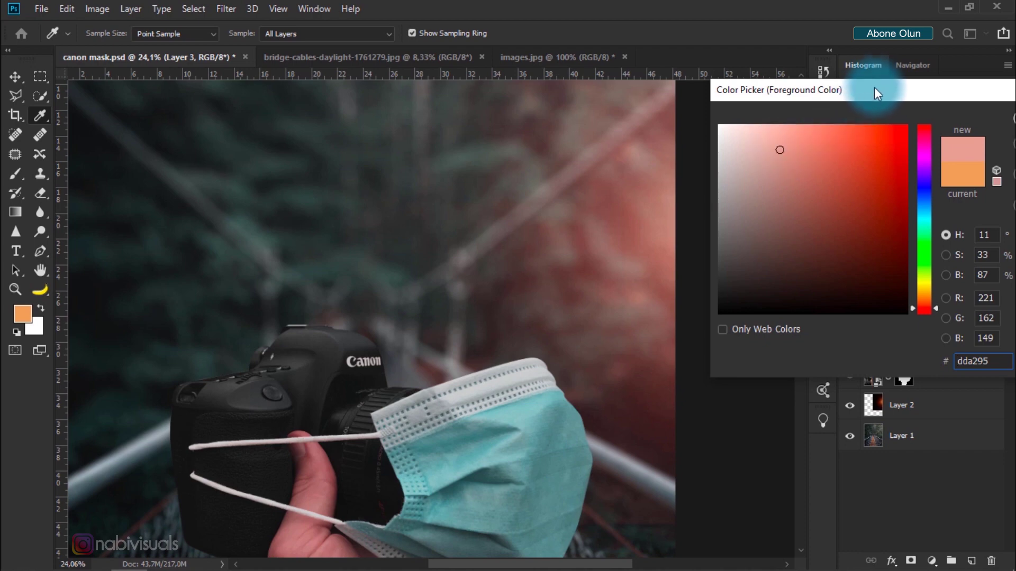
left_click_drag(875, 90, 807, 92)
left_click(963, 119)
key("b")
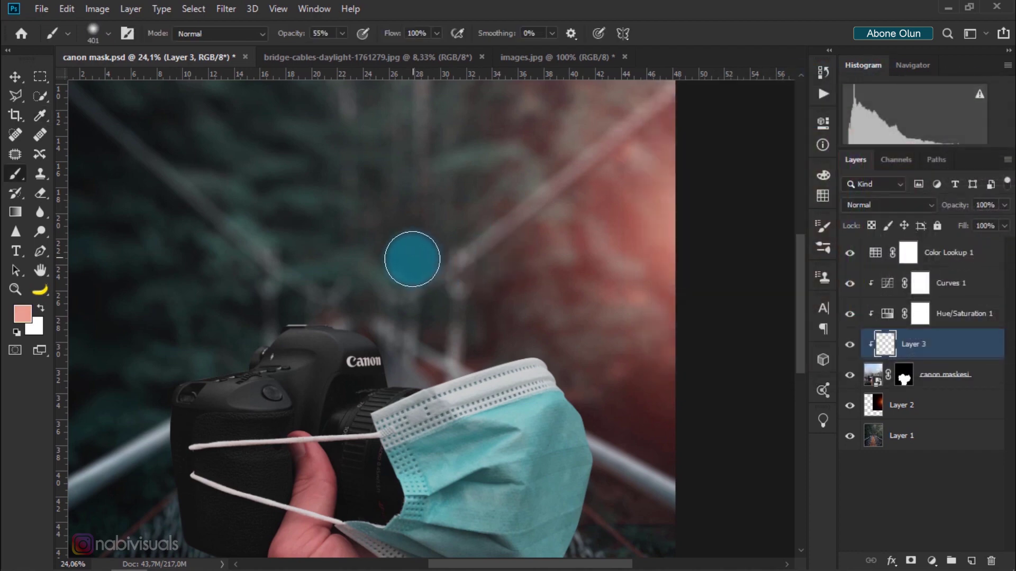
Set the brush size to about 174 px and paint pink light over the camera body
right_click(372, 283)
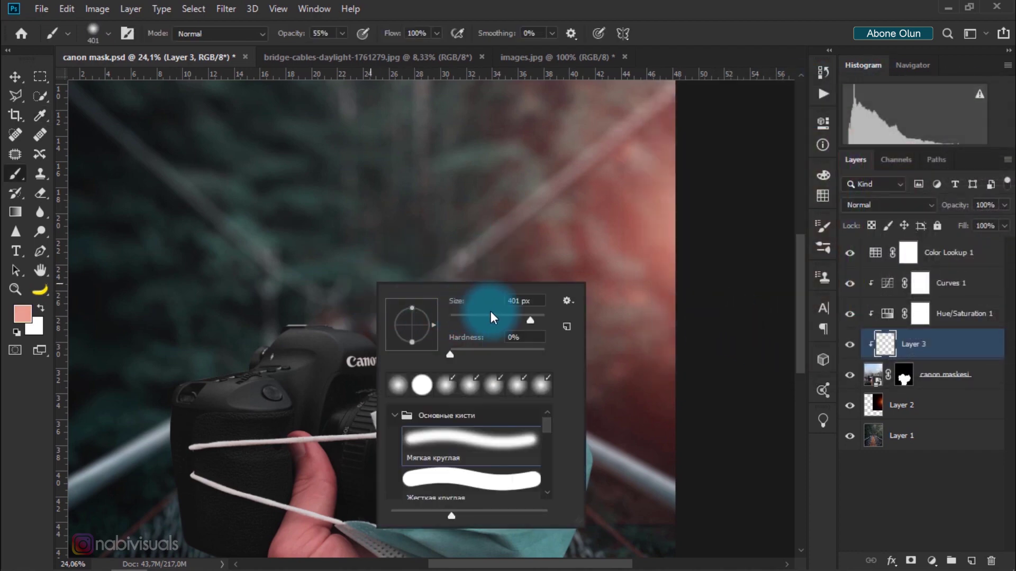
left_click_drag(515, 322, 514, 322)
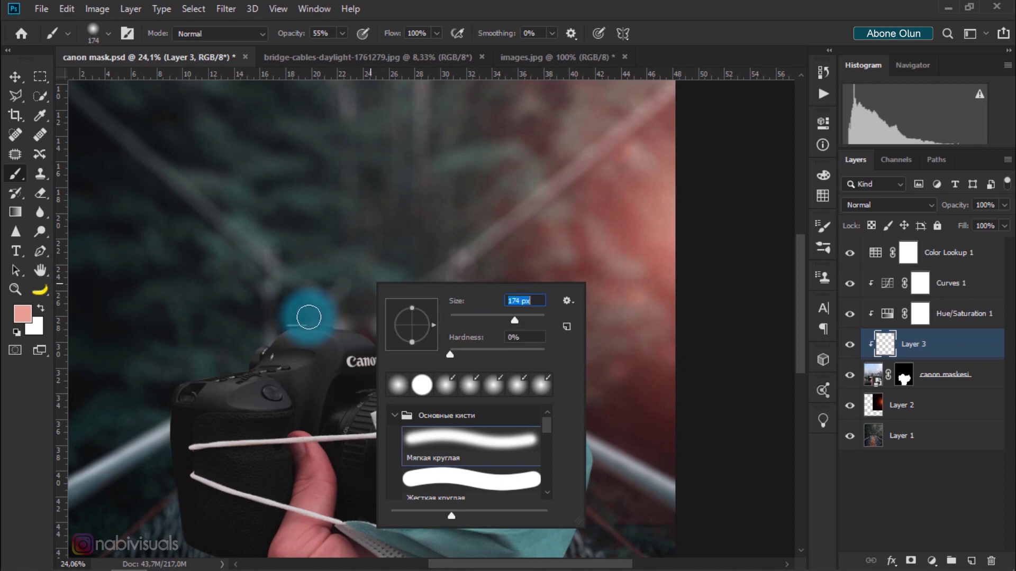
left_click(683, 55)
mouse_move(290, 319)
left_mouse_down()
mouse_move(328, 315)
mouse_move(286, 320)
mouse_move(356, 329)
mouse_move(390, 358)
mouse_move(392, 379)
mouse_move(421, 383)
mouse_move(519, 351)
mouse_move(555, 356)
mouse_move(545, 363)
mouse_move(601, 437)
mouse_move(580, 415)
mouse_move(586, 534)
mouse_move(578, 398)
mouse_move(540, 345)
mouse_move(447, 317)
mouse_move(421, 370)
left_mouse_up()
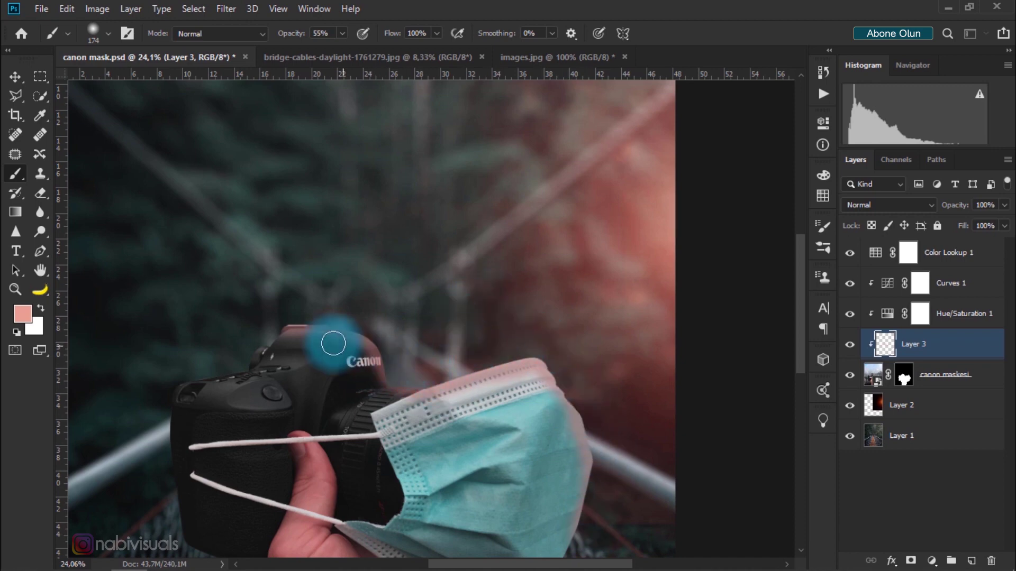
Blend Layer 3 in Screen mode at 55% opacity and paint more glow on the camera top
left_click(916, 205)
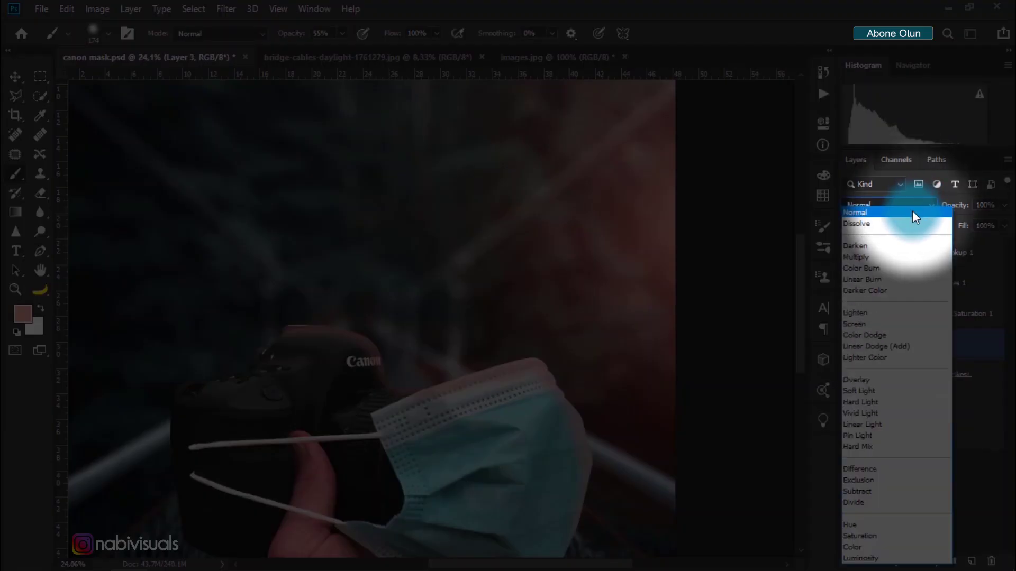
left_click(869, 323)
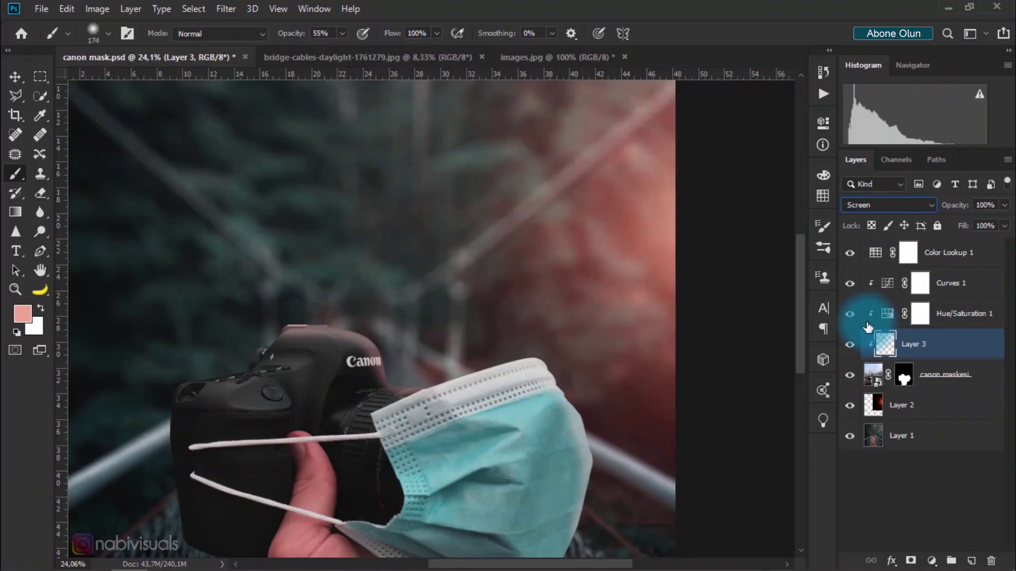
left_click_drag(960, 211, 926, 215)
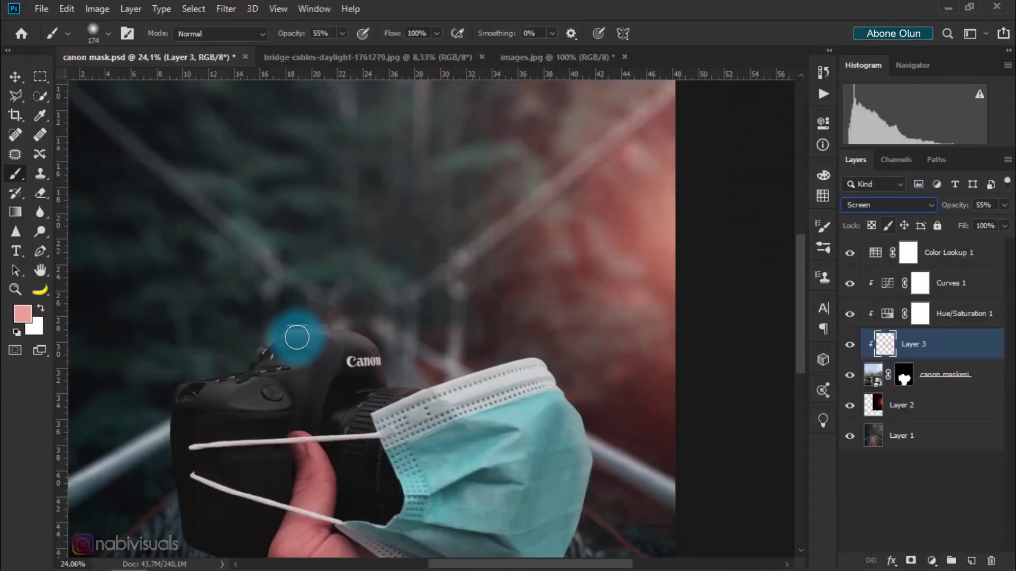
mouse_move(295, 335)
left_mouse_down()
mouse_move(274, 329)
mouse_move(261, 351)
mouse_move(172, 373)
mouse_move(238, 370)
mouse_move(280, 324)
mouse_move(269, 331)
mouse_move(302, 319)
left_mouse_up()
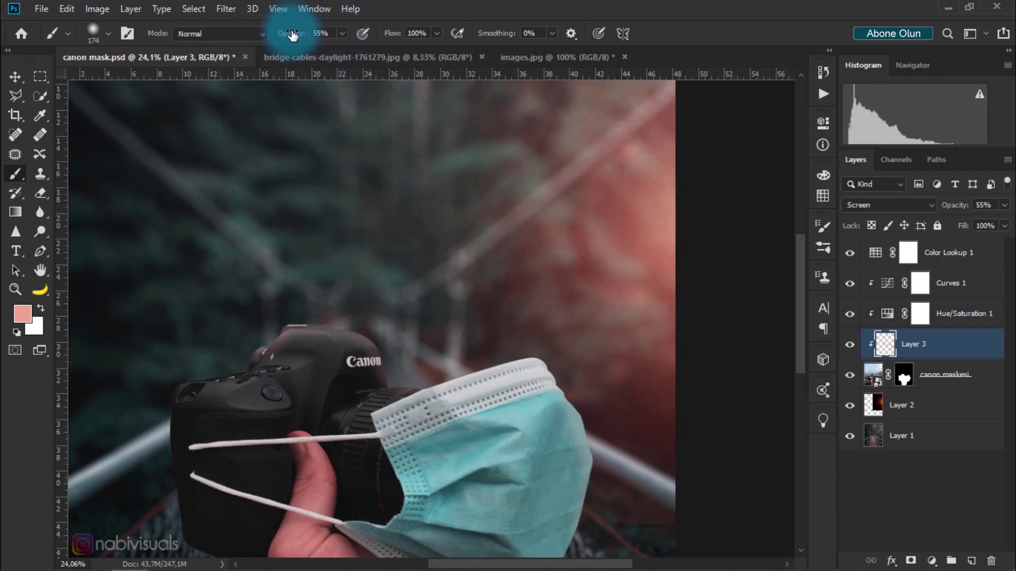
Paint a 44%-opacity, 495 px pink glow along the mask's top edge
left_click_drag(293, 35, 284, 37)
right_click(338, 200)
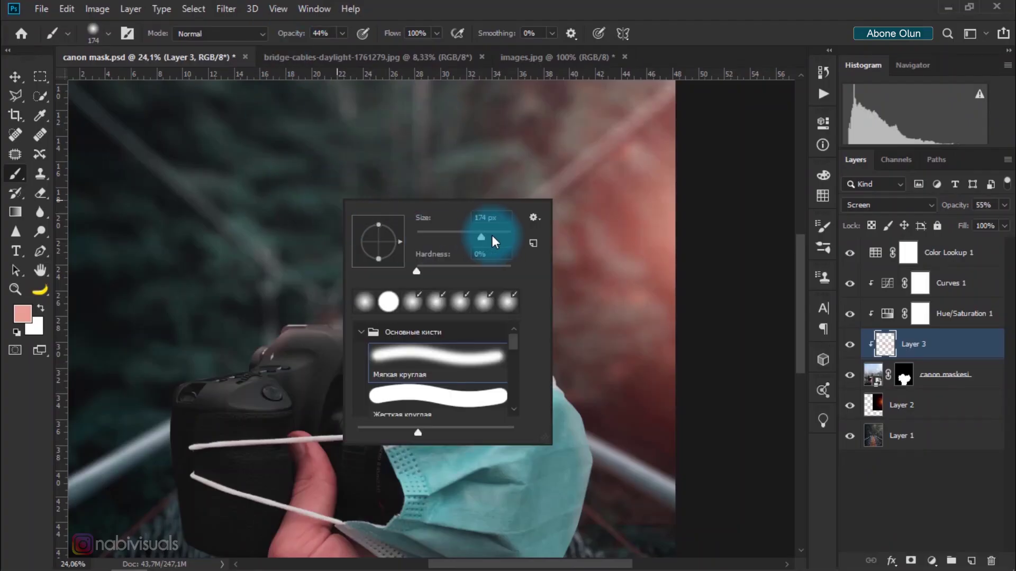
left_click(706, 29)
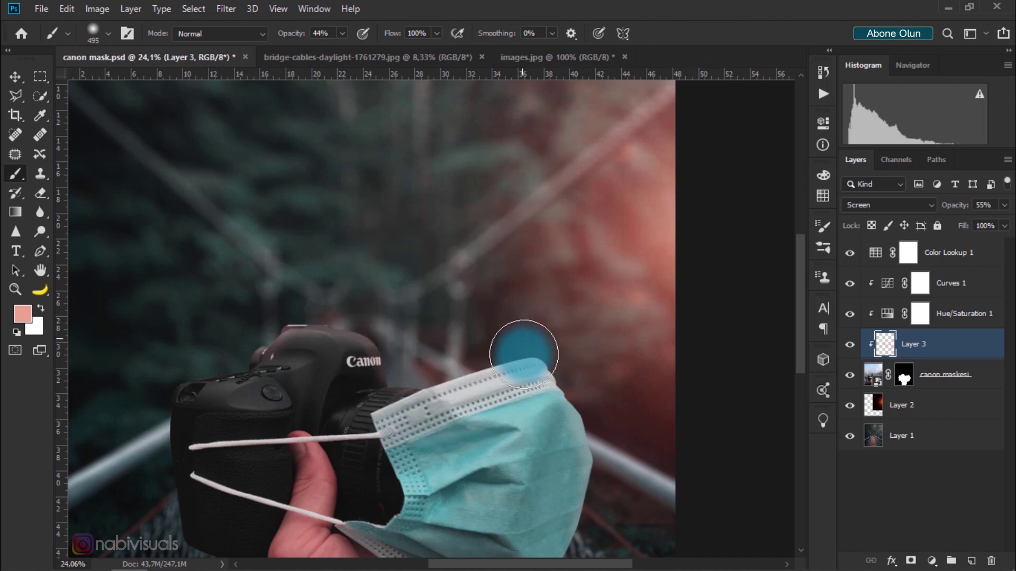
left_click_drag(521, 341, 432, 303)
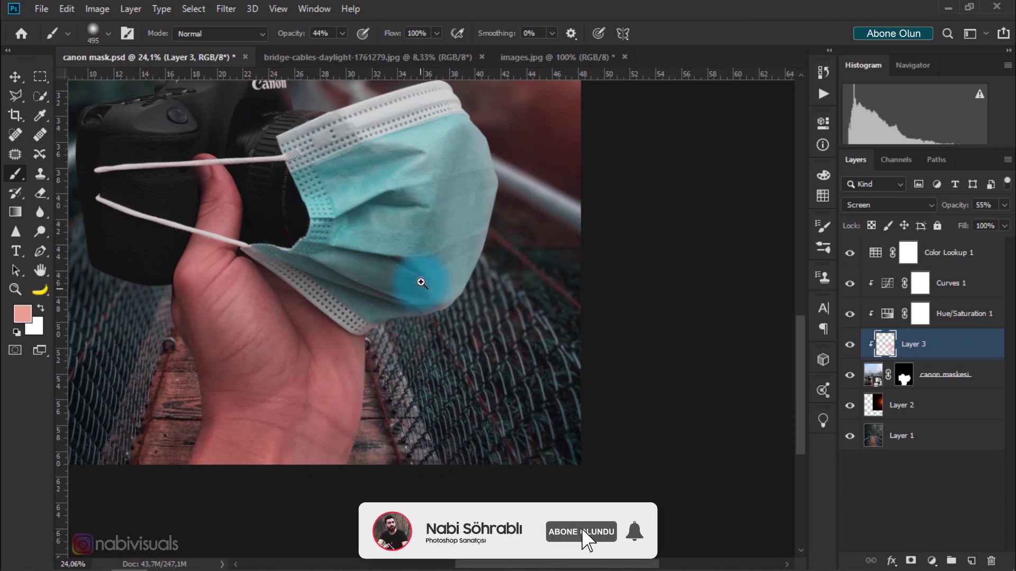
Toggle Layer 3's visibility to compare the glow, then select the canon maskesi layer
scroll(420, 280, "down", 3)
left_click(853, 343)
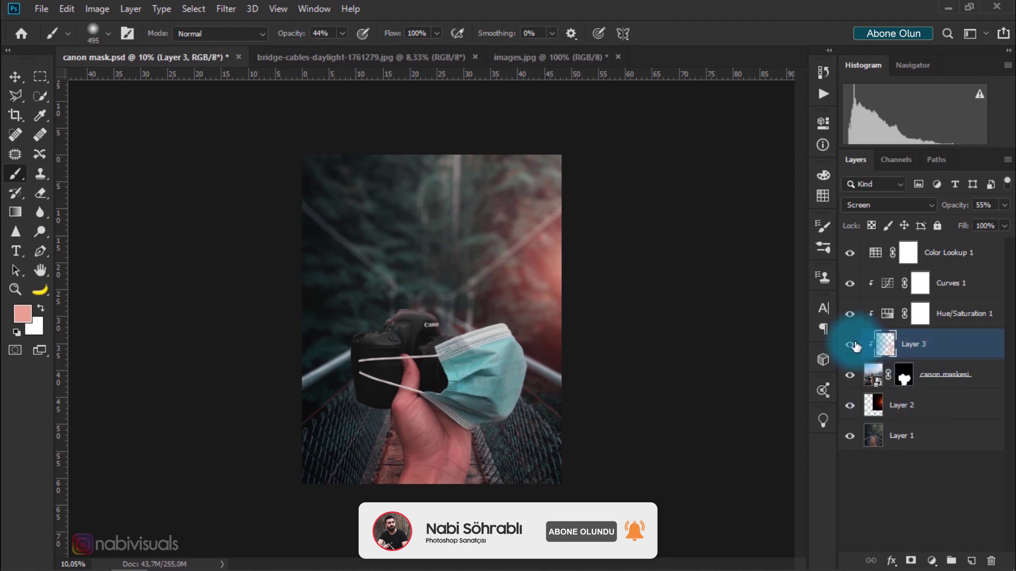
left_click(850, 345)
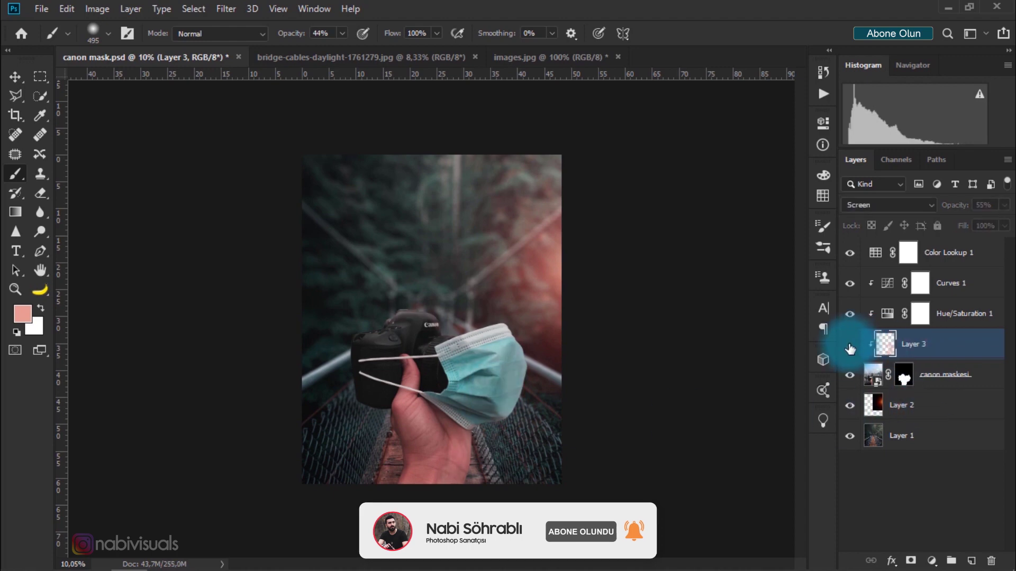
left_click(850, 345)
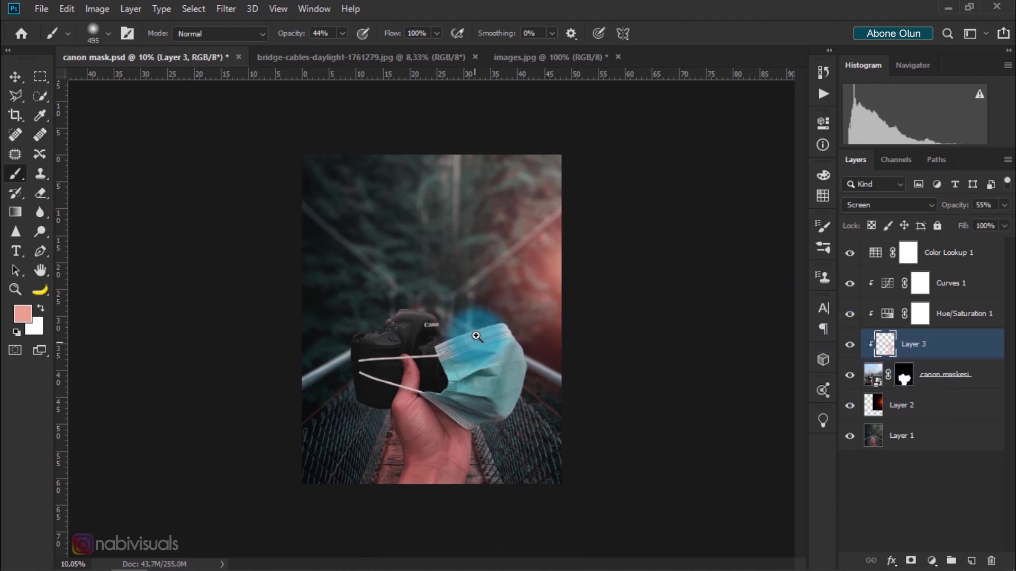
scroll(483, 337, "up", 1)
scroll(484, 337, "up", 2)
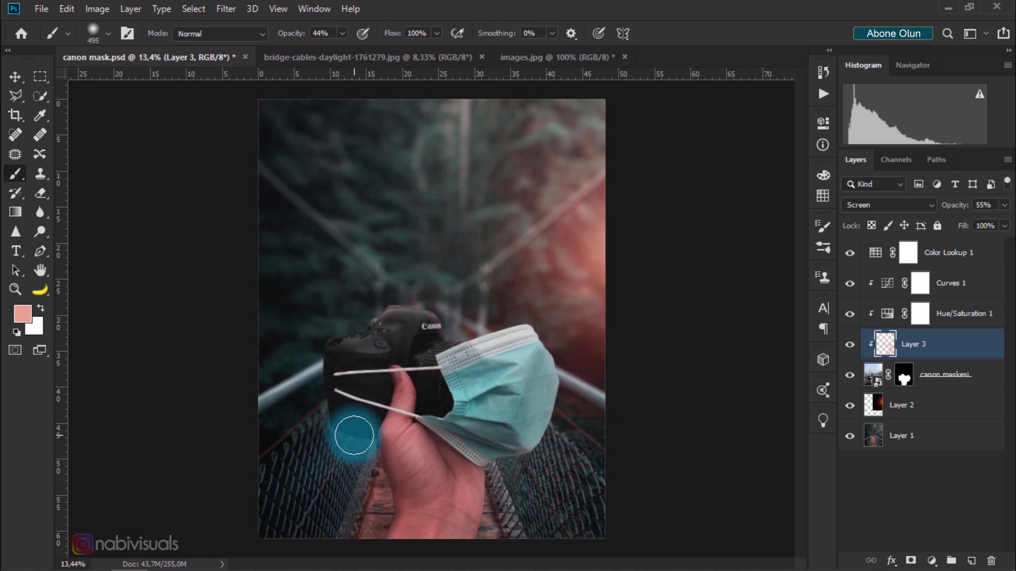
left_click(974, 382)
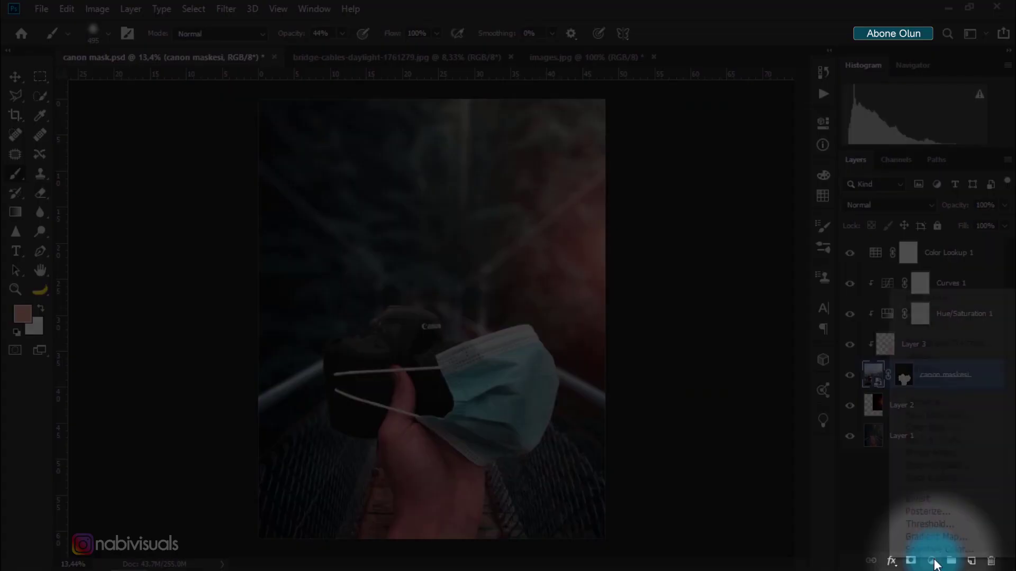
Add a Gradient Fill layer above canon maskesi and reposition the gradient on the image
left_click(931, 560)
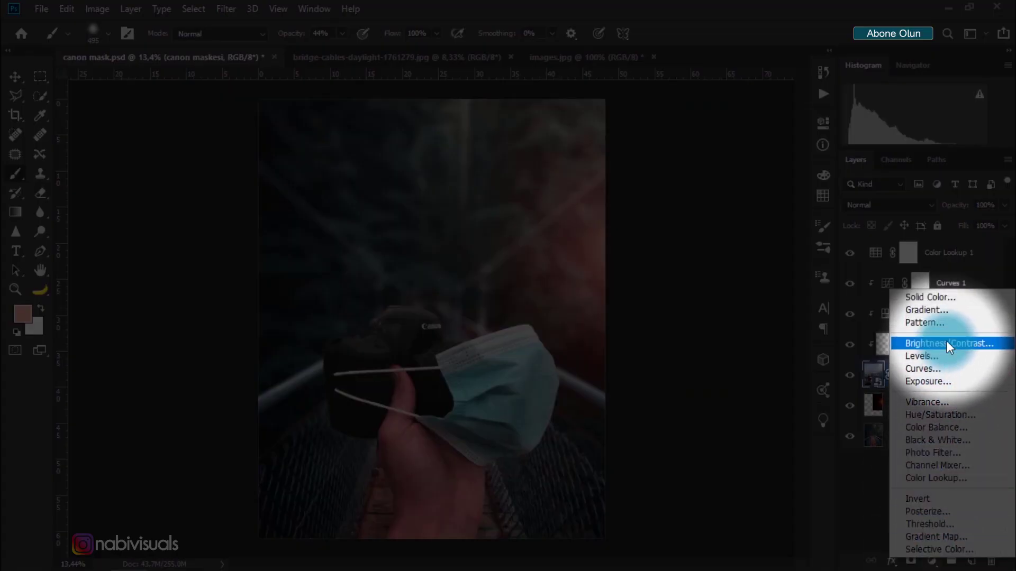
left_click(942, 312)
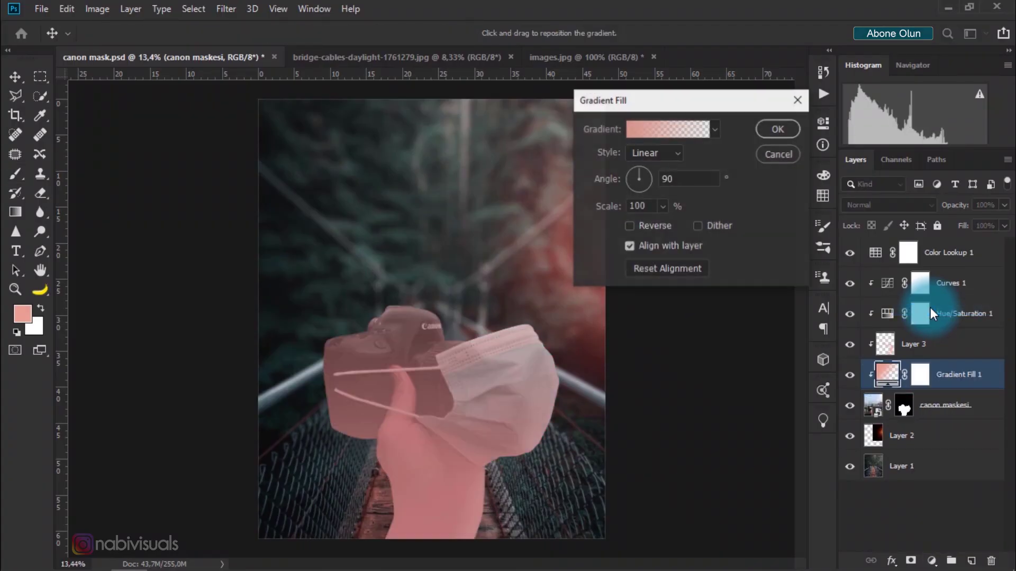
left_click(665, 274)
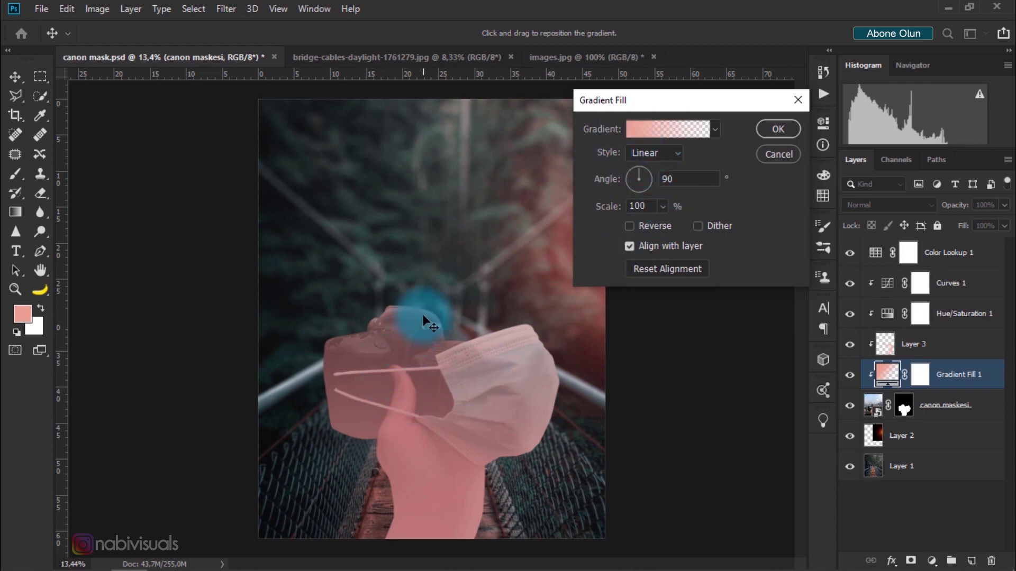
left_click_drag(405, 451, 402, 396)
In the Gradient Editor, make both colour stops black and apply the gradient
left_click(661, 127)
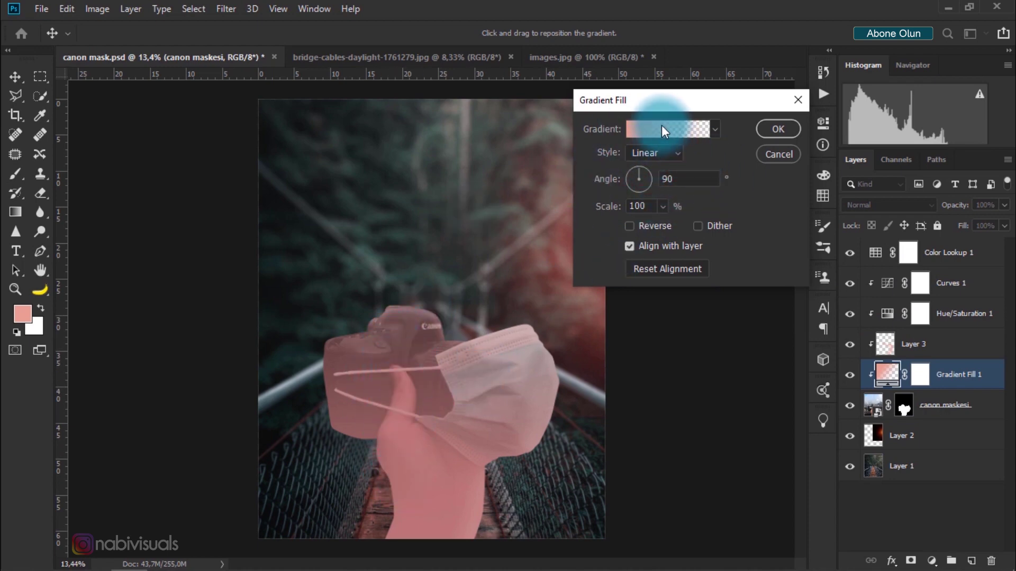
left_click(575, 316)
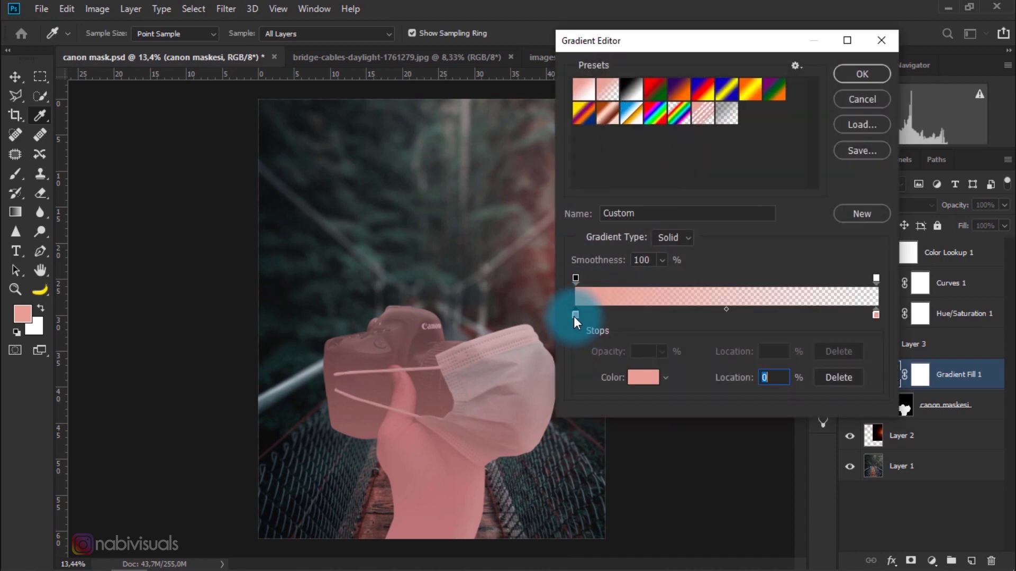
left_click(644, 377)
left_click(594, 334)
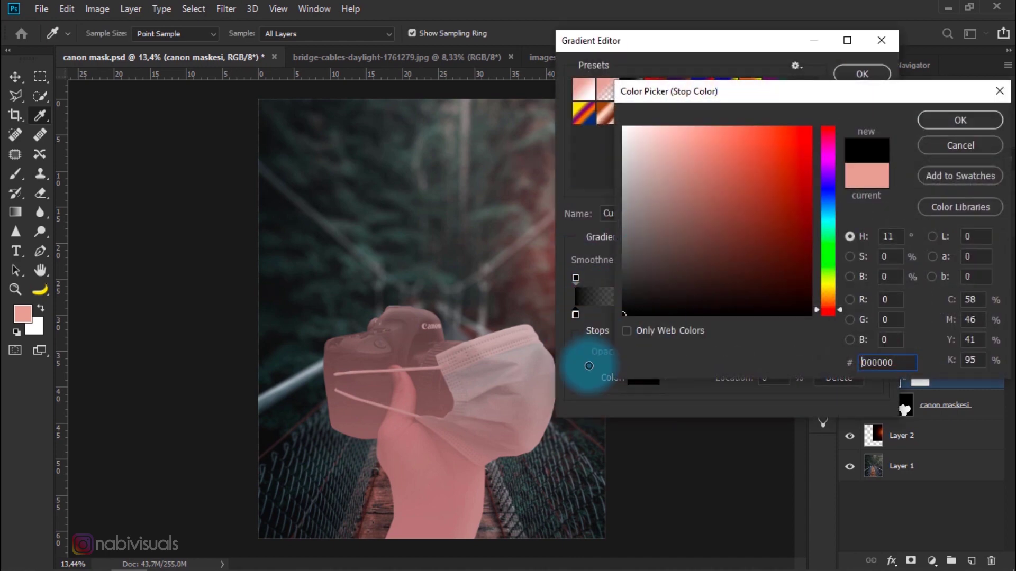
left_click(960, 120)
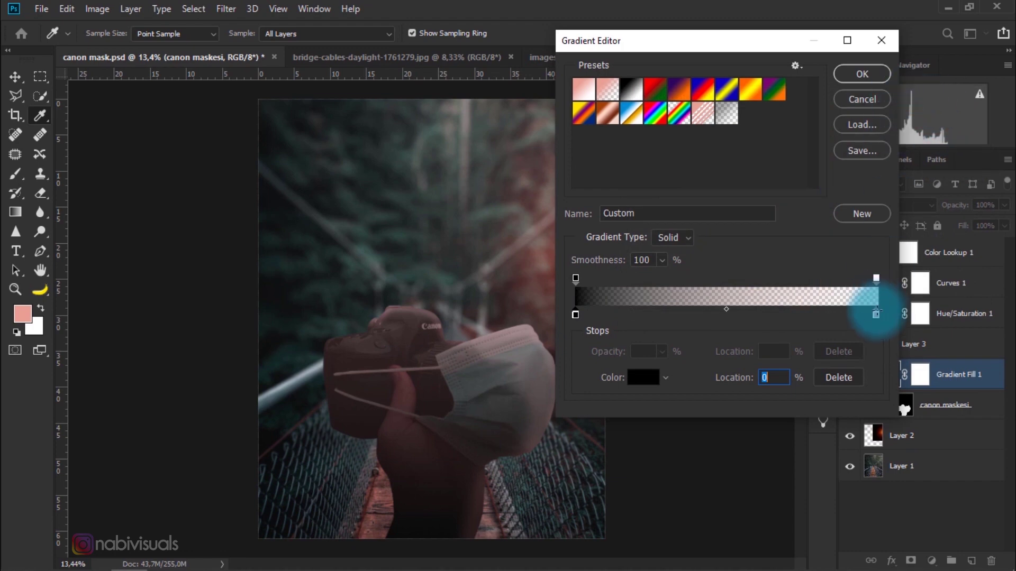
left_click(644, 376)
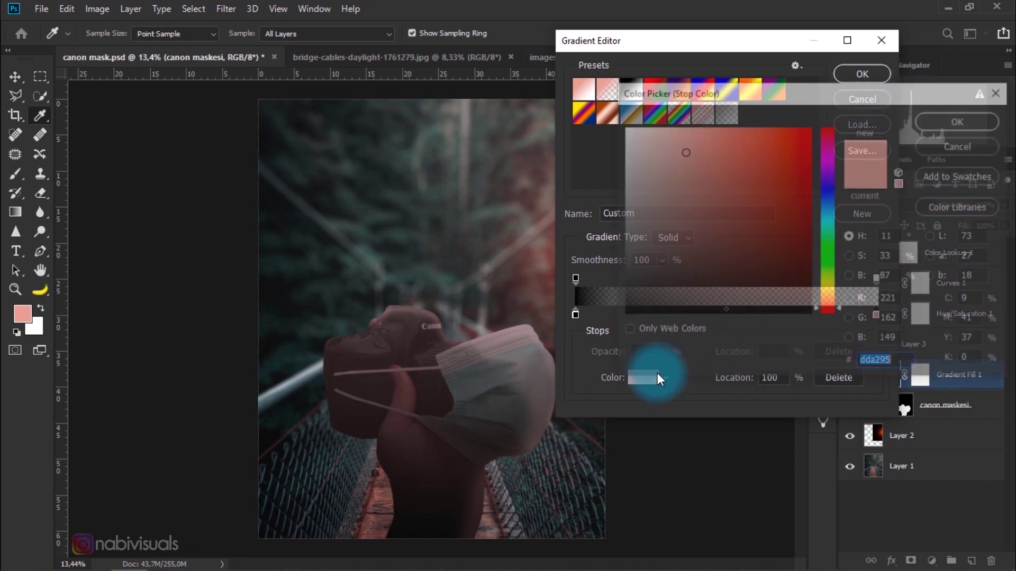
left_click(608, 335)
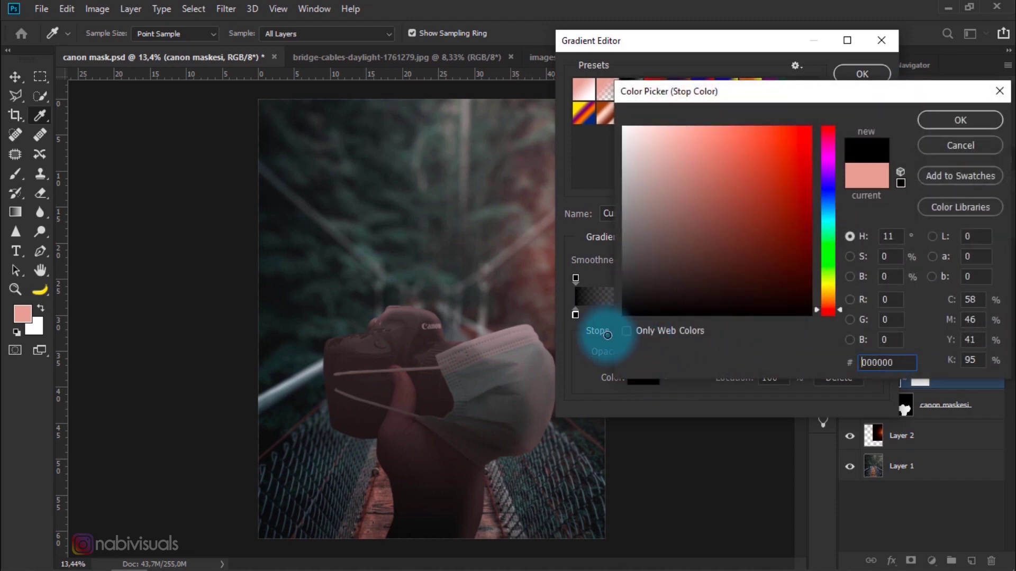
left_click(943, 116)
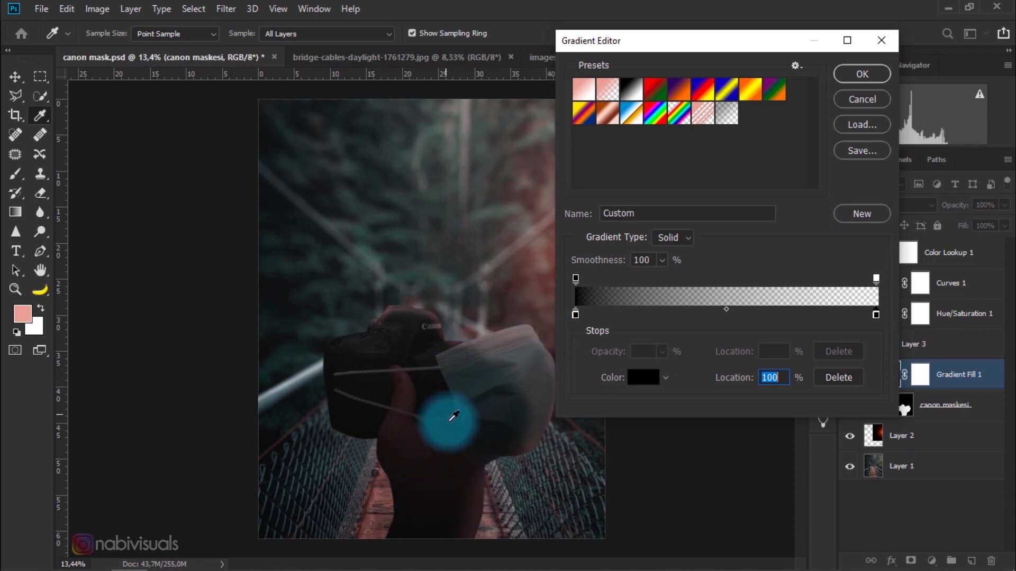
left_click(856, 80)
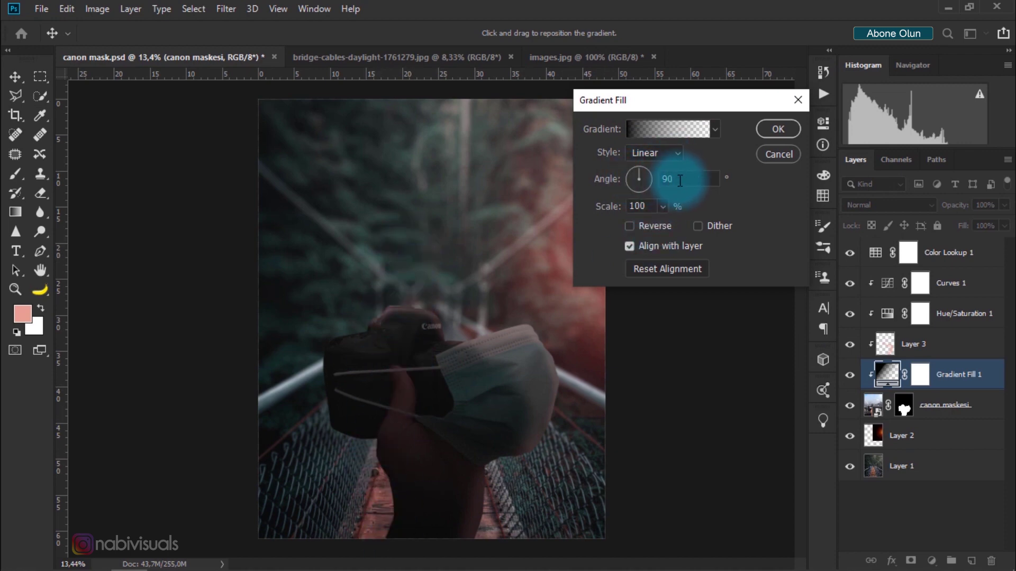
Change the Gradient Fill angle from 90° to 0° and confirm
left_click_drag(680, 180, 651, 182)
type("0")
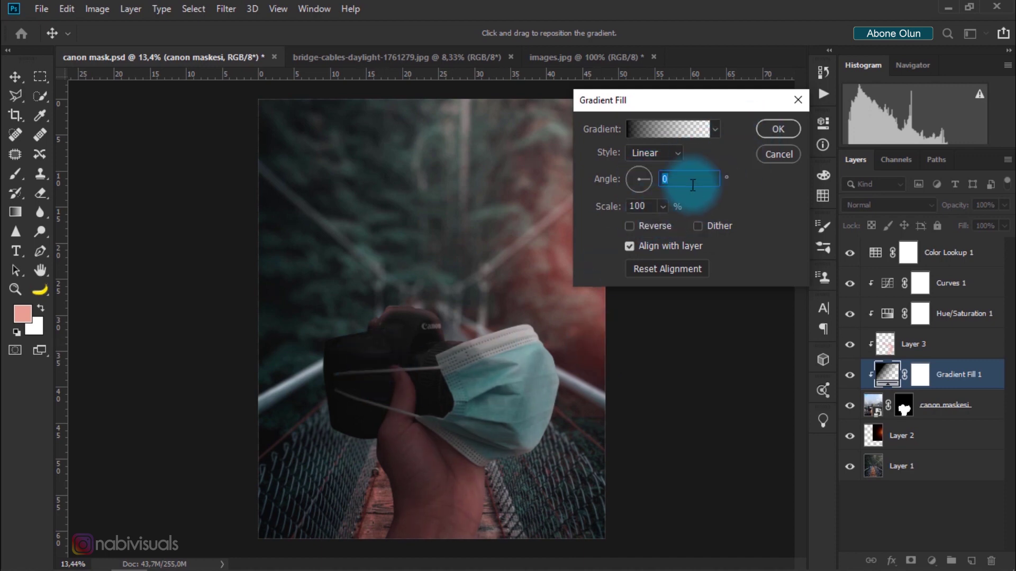
left_click(770, 132)
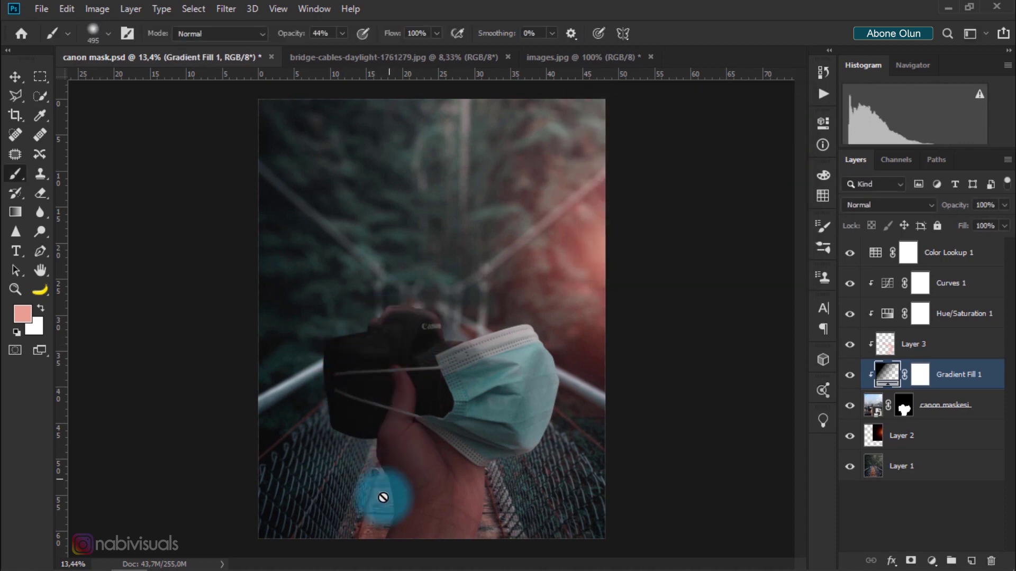
Draw a black-to-white gradient on Gradient Fill 1's mask to lift the darkening off the hand
left_click(926, 383)
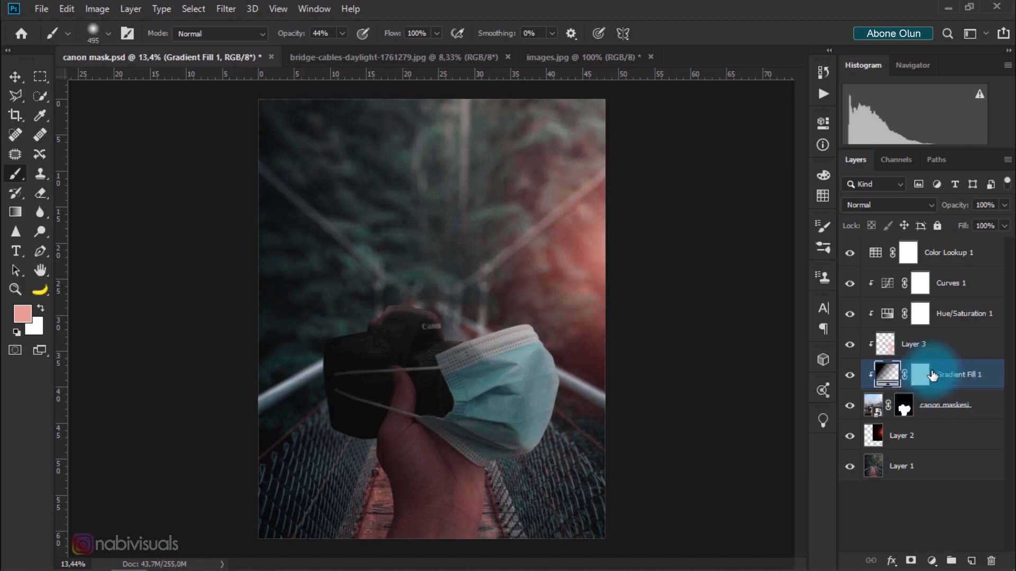
key("d")
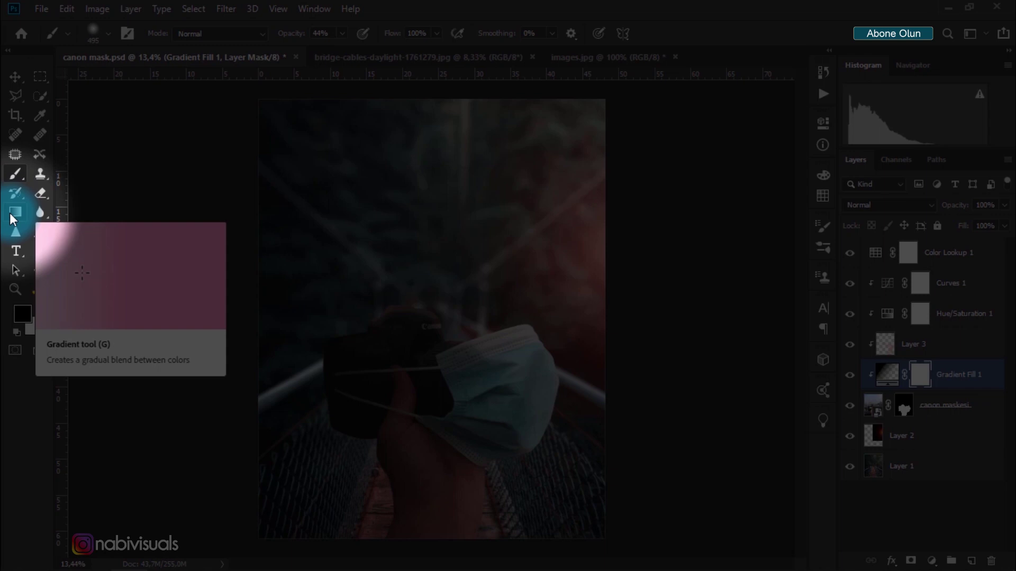
left_click(15, 212)
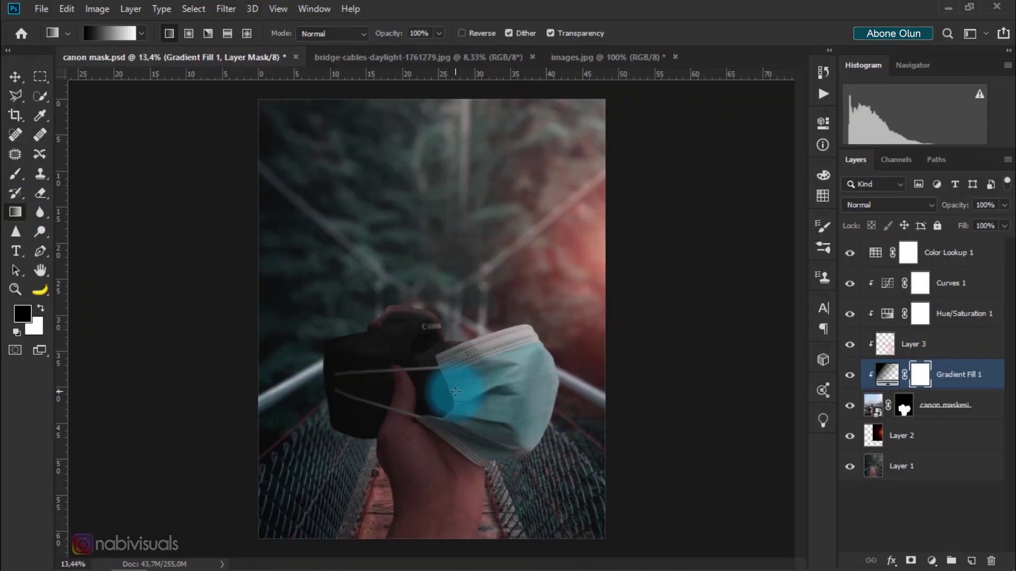
left_click_drag(491, 388, 352, 387)
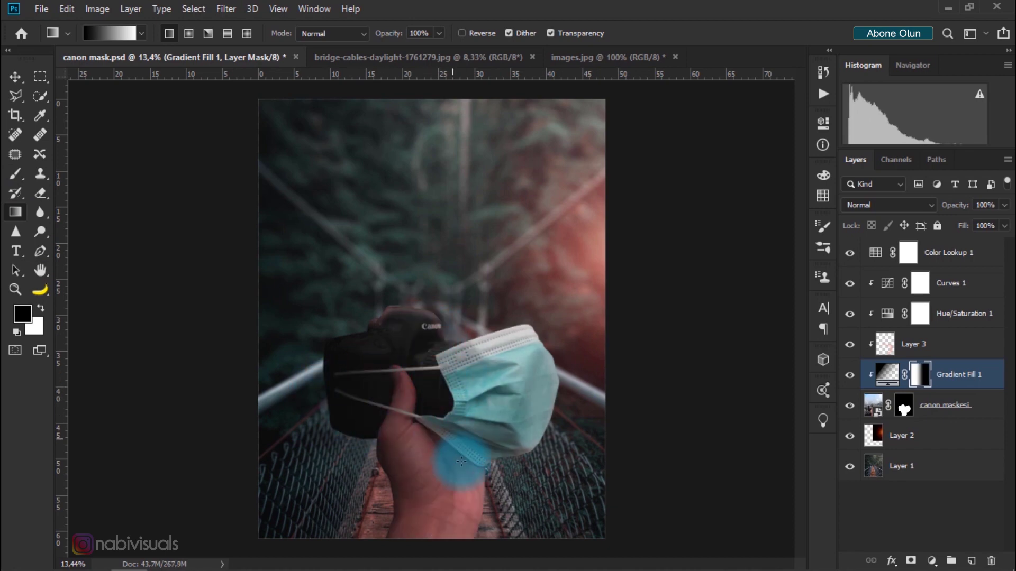
left_click_drag(407, 392, 340, 403)
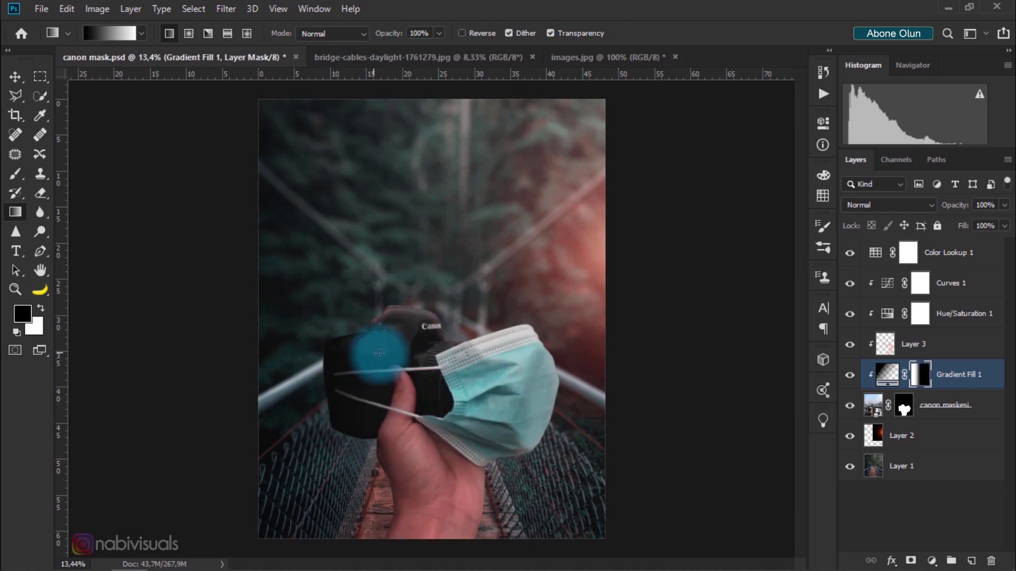
Toggle Gradient Fill 1 to compare, then set its opacity to 75%
left_click(849, 376)
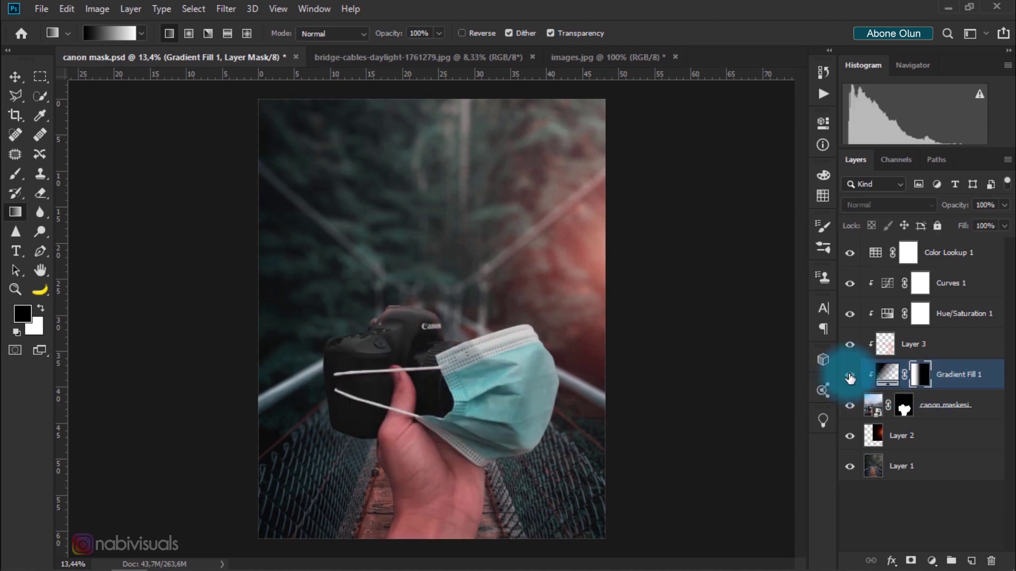
left_click(850, 376)
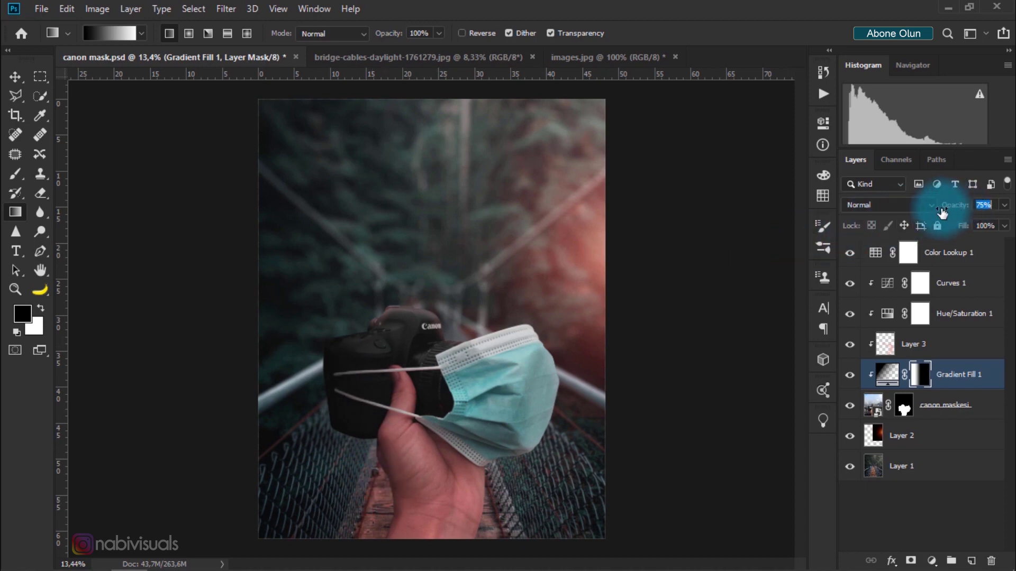
left_click(475, 364)
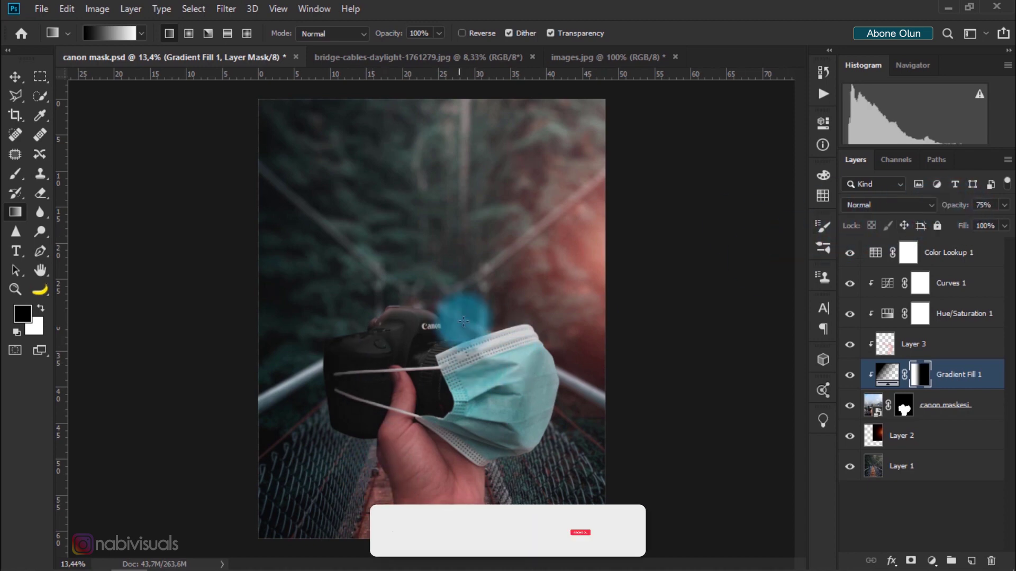
Select the top Color Lookup 1 layer and stamp all visible layers into Layer 4 with Ctrl+Alt+Shift+E
left_click(19, 78)
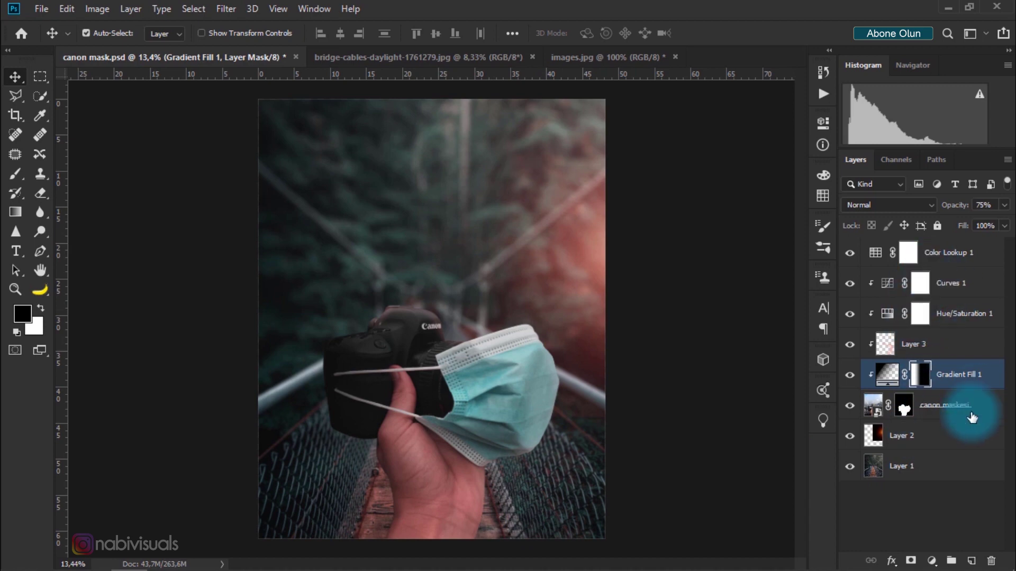
left_click(908, 252)
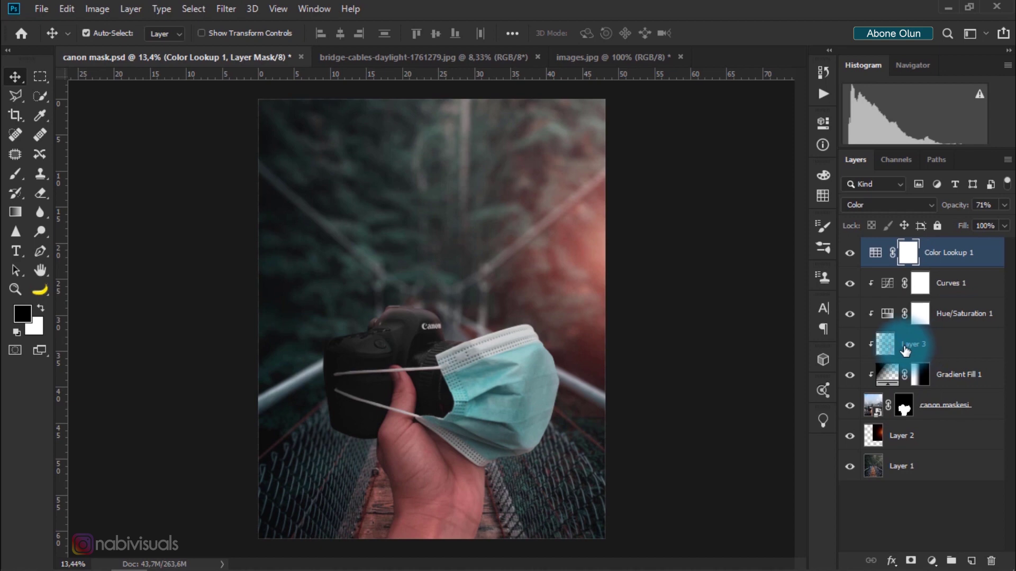
key("ctrl+alt+shift+e")
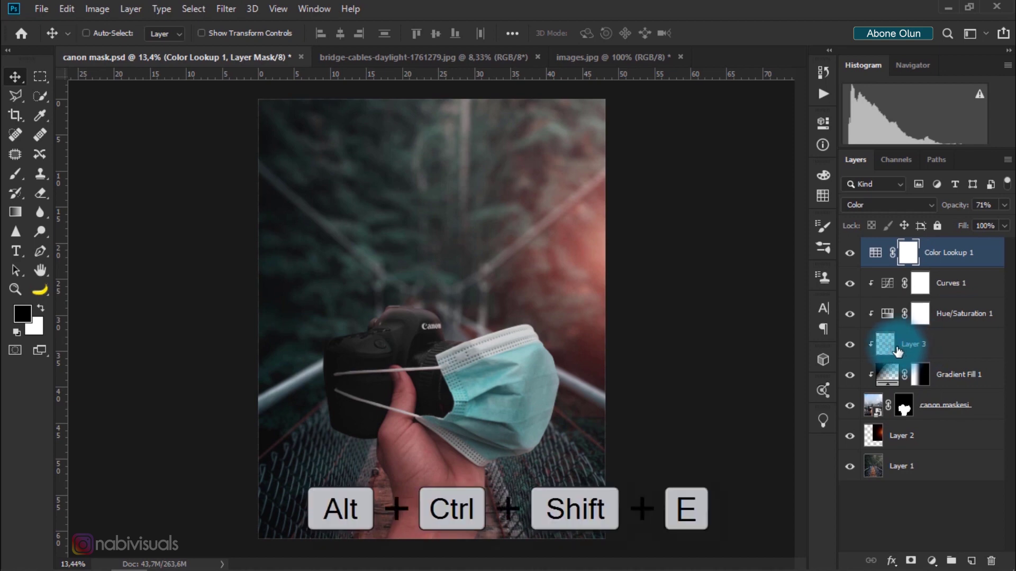
left_click_drag(898, 351, 882, 349)
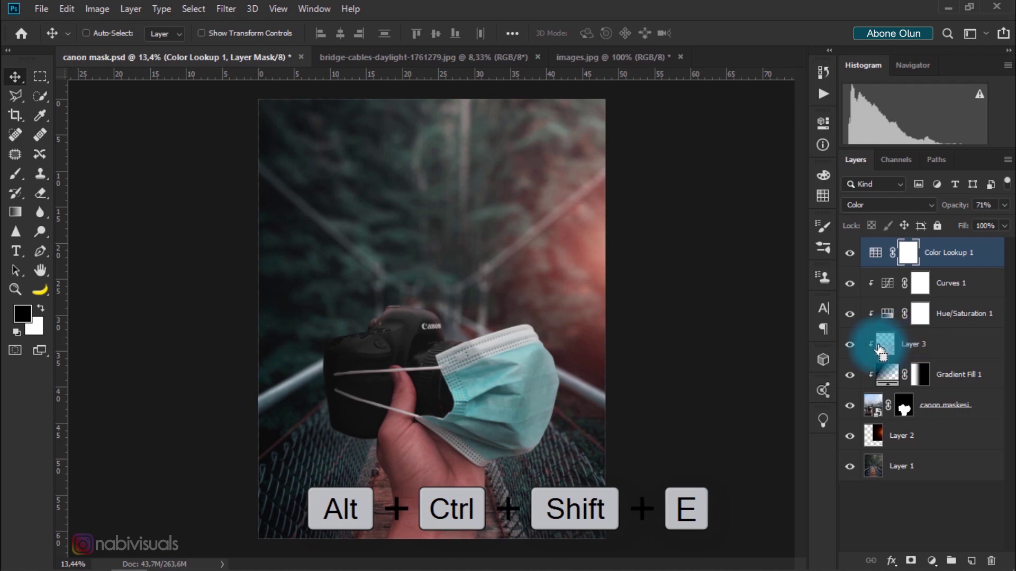
key("ctrl+shift+alt+e")
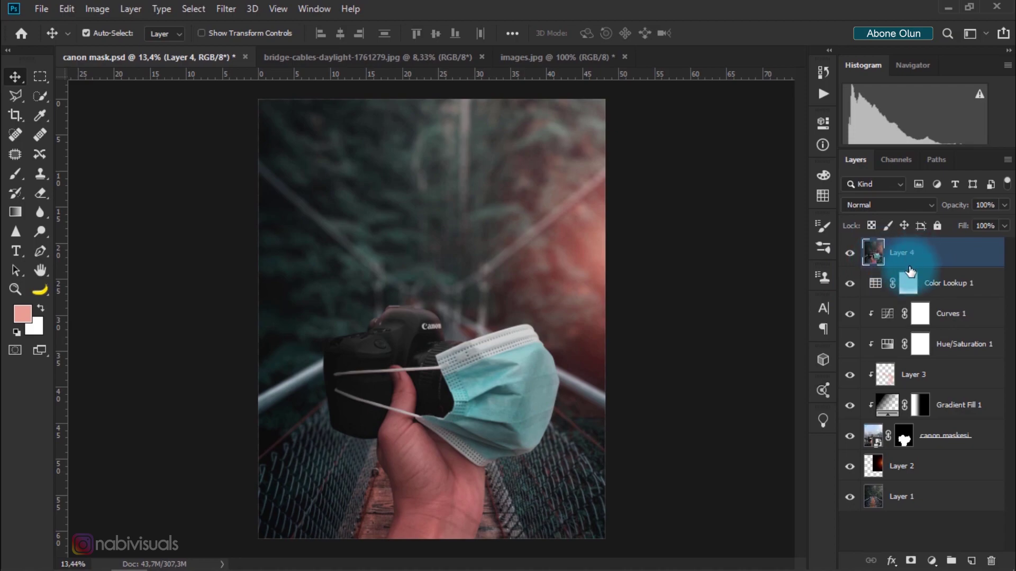
left_click(232, 7)
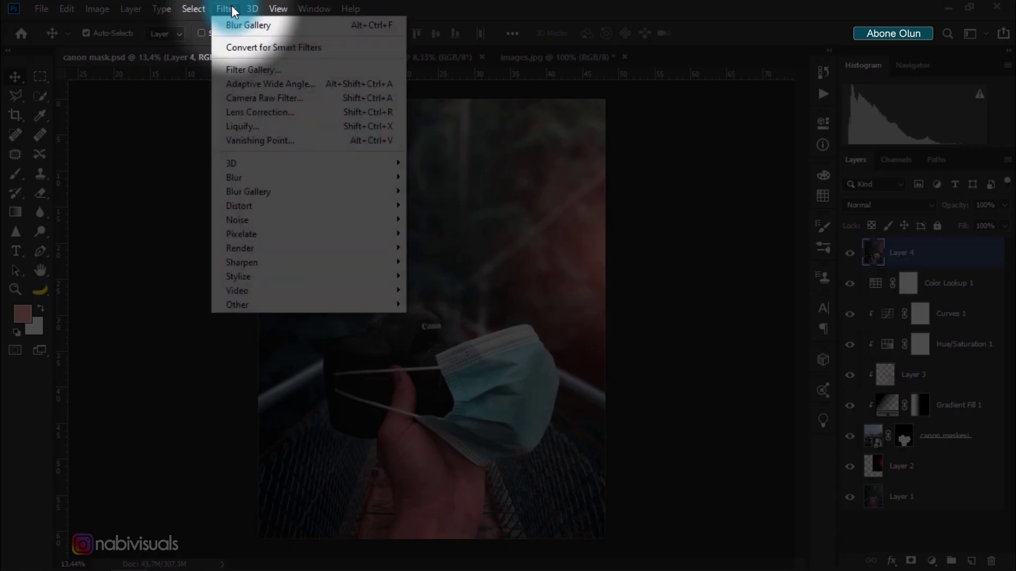
Run Camera Raw Filter on Layer 4: Exposure +0,20, Contrast +5, Highlights +6, Shadows -14, Clarity +3
left_click(268, 98)
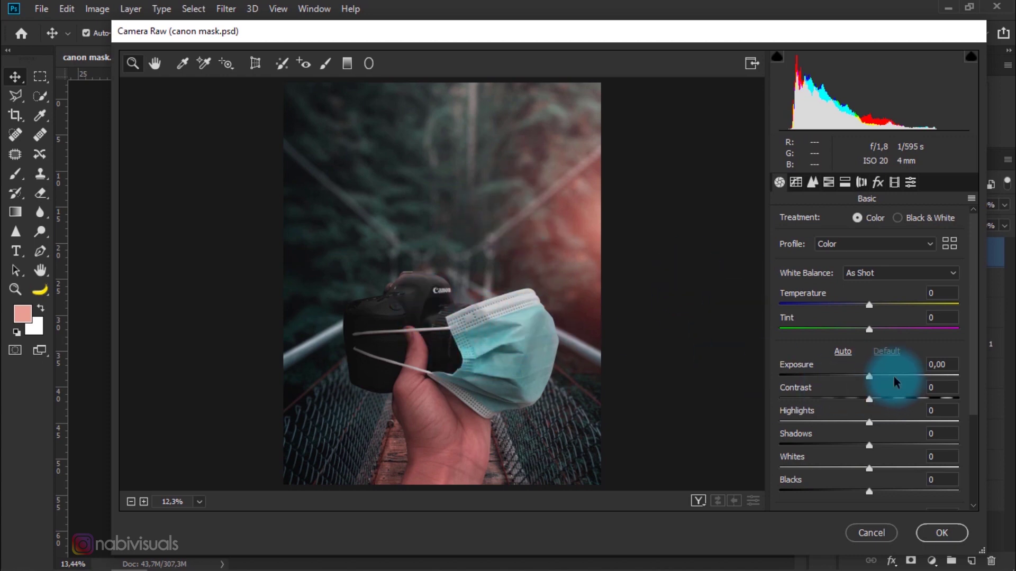
left_click_drag(872, 381, 874, 384)
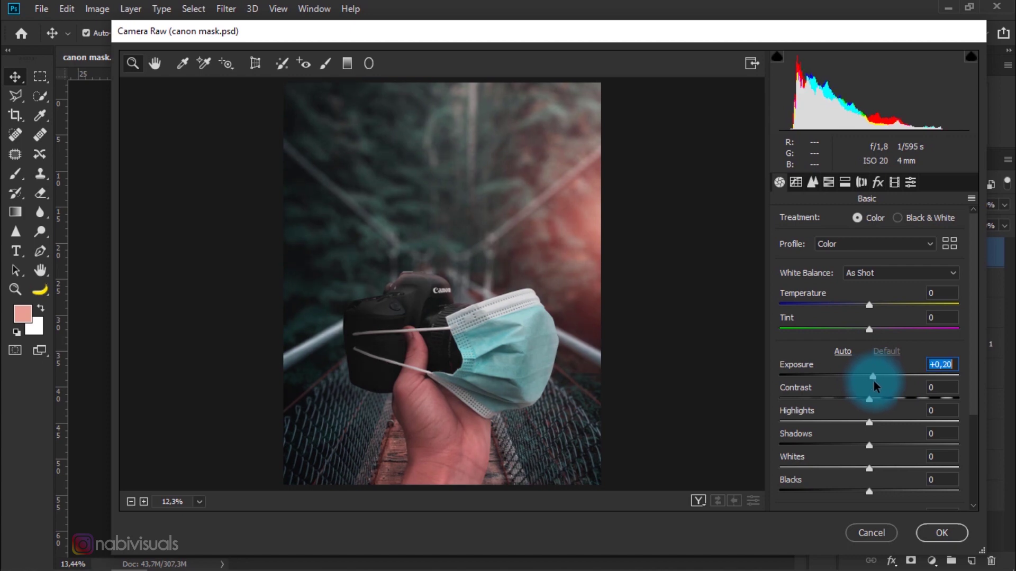
left_click_drag(871, 403, 872, 405)
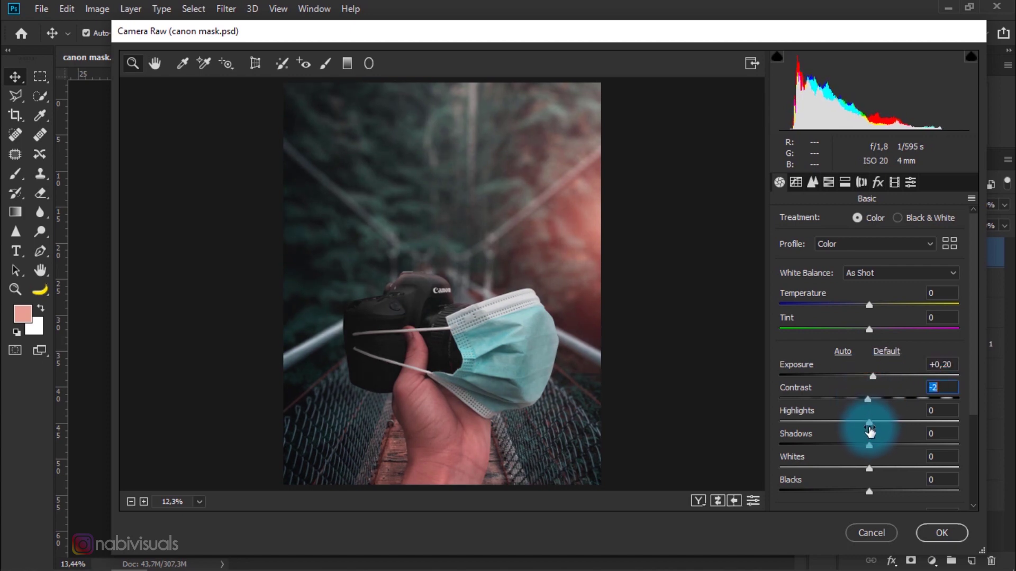
left_click_drag(872, 405, 874, 424)
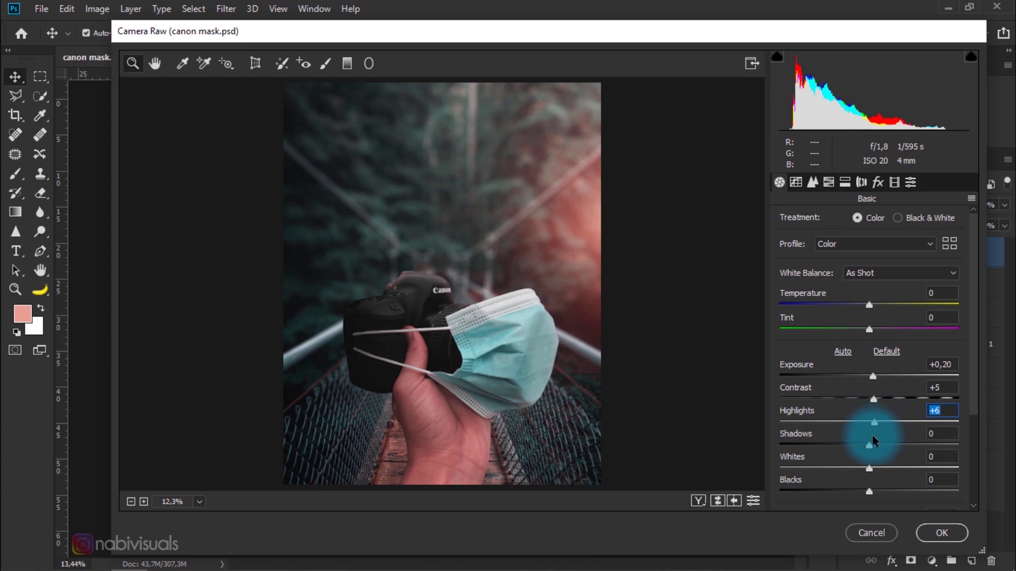
left_click_drag(869, 446, 857, 446)
scroll(862, 335, "down", 1)
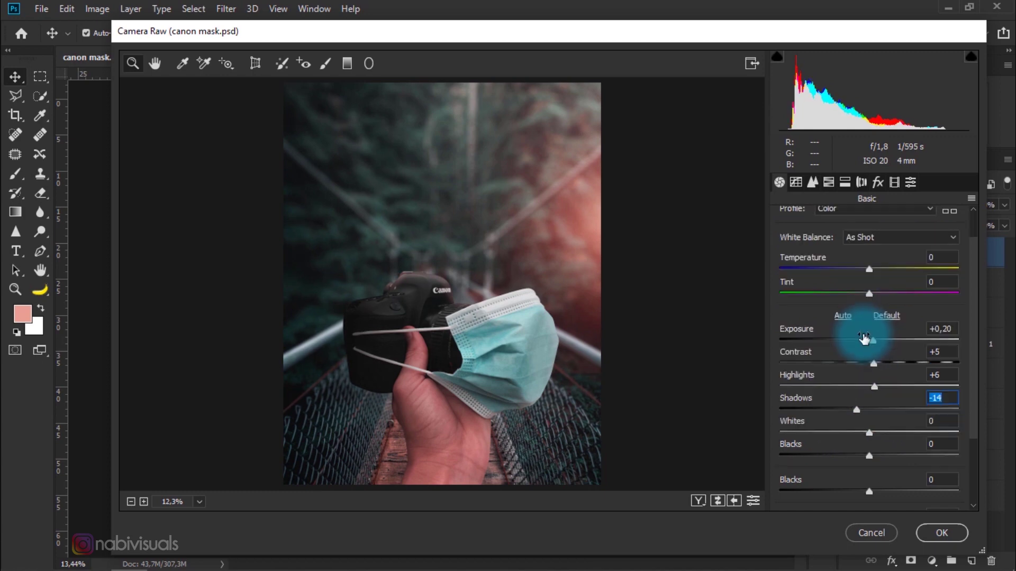
scroll(857, 336, "down", 3)
left_click_drag(869, 418, 870, 418)
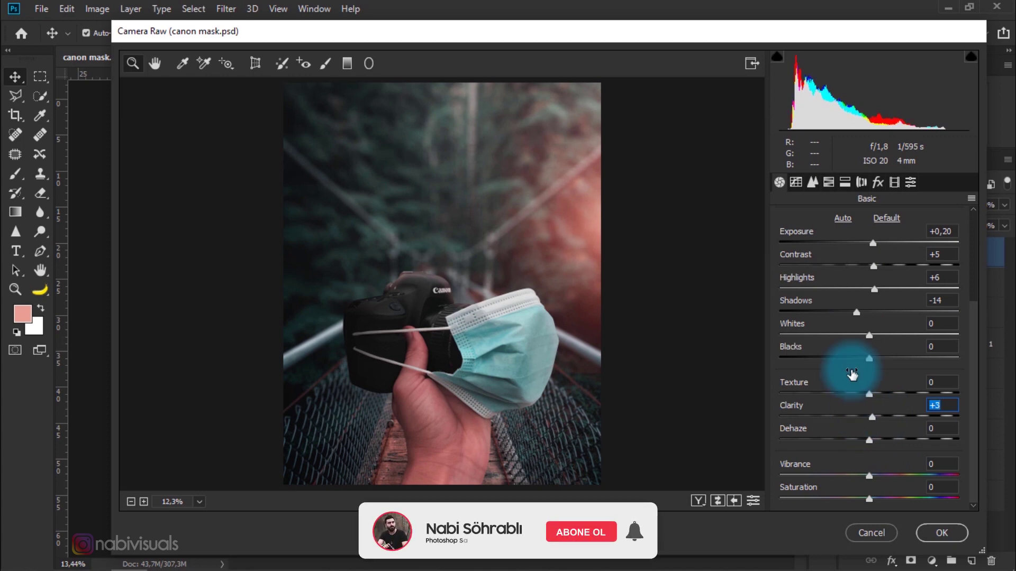
left_click(826, 185)
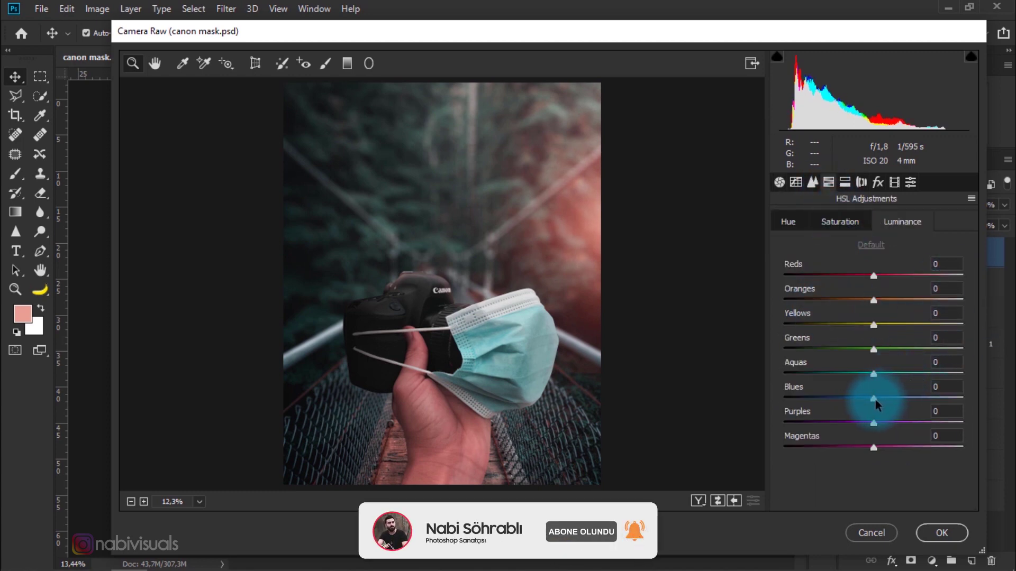
In HSL, set Blues luminance -34; saturation Reds +8, Oranges -23, Blues +28; Blues hue +9
left_click_drag(867, 402, 843, 402)
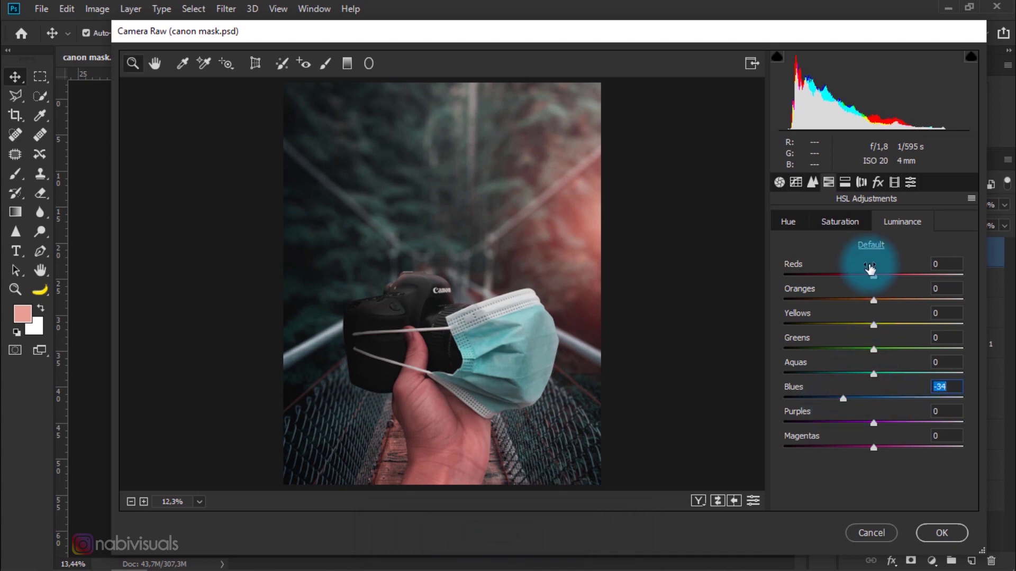
left_click(845, 222)
mouse_move(874, 275)
left_mouse_down()
mouse_move(891, 278)
mouse_move(880, 278)
left_mouse_up()
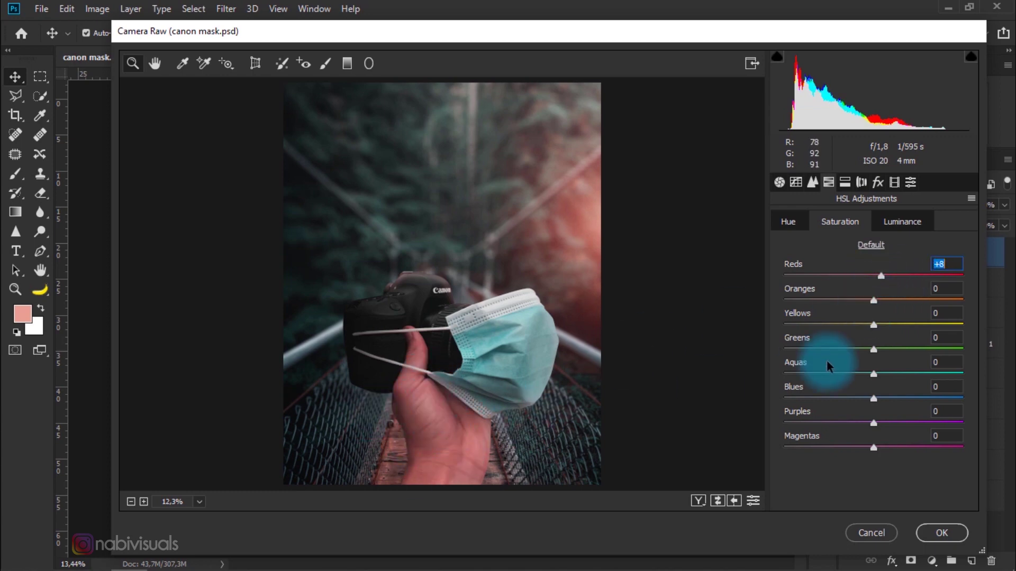
mouse_move(874, 300)
left_mouse_down()
mouse_move(845, 309)
mouse_move(854, 310)
left_mouse_up()
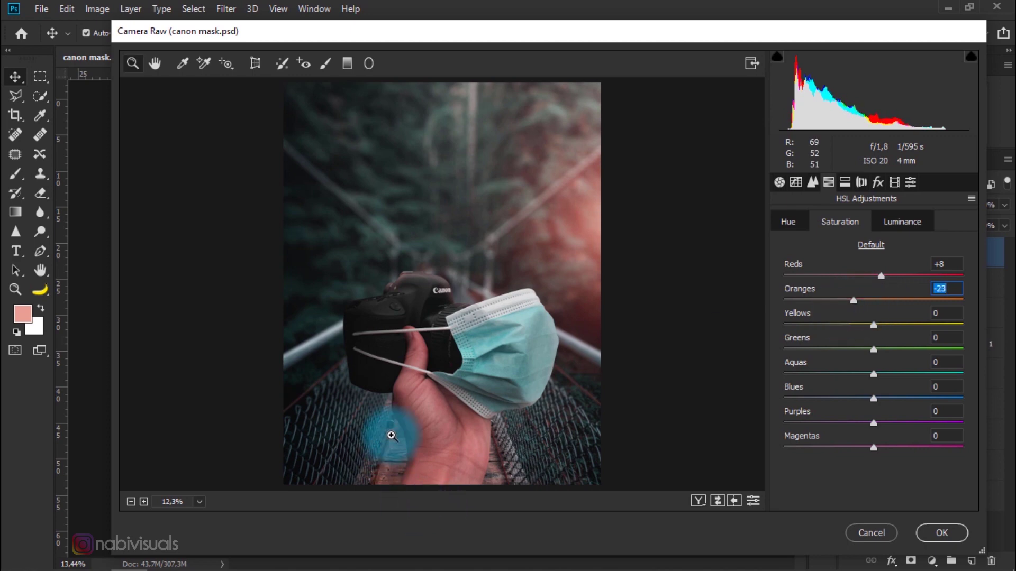
mouse_move(871, 399)
left_mouse_down()
mouse_move(906, 403)
mouse_move(898, 405)
left_mouse_up()
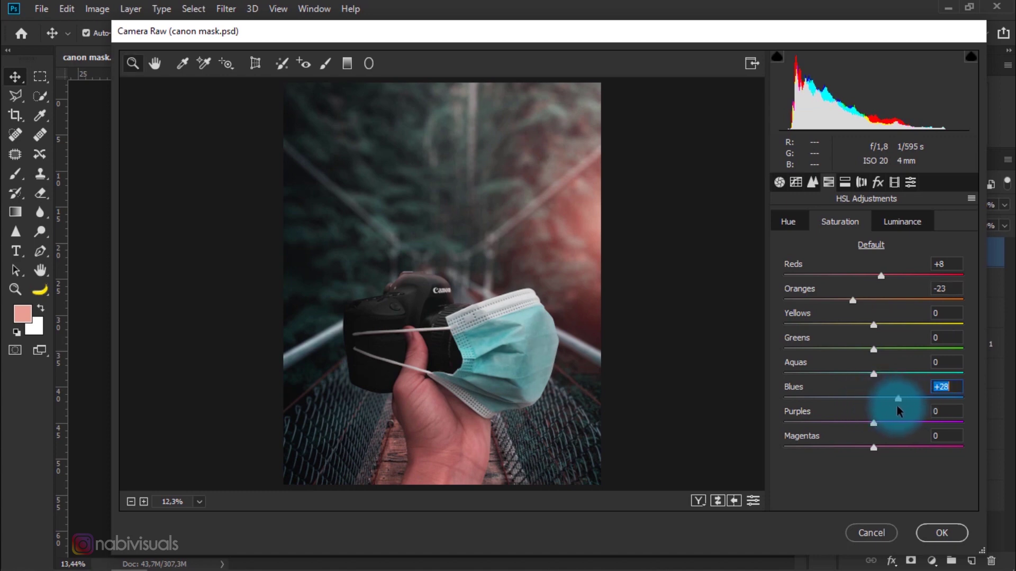
left_click(787, 221)
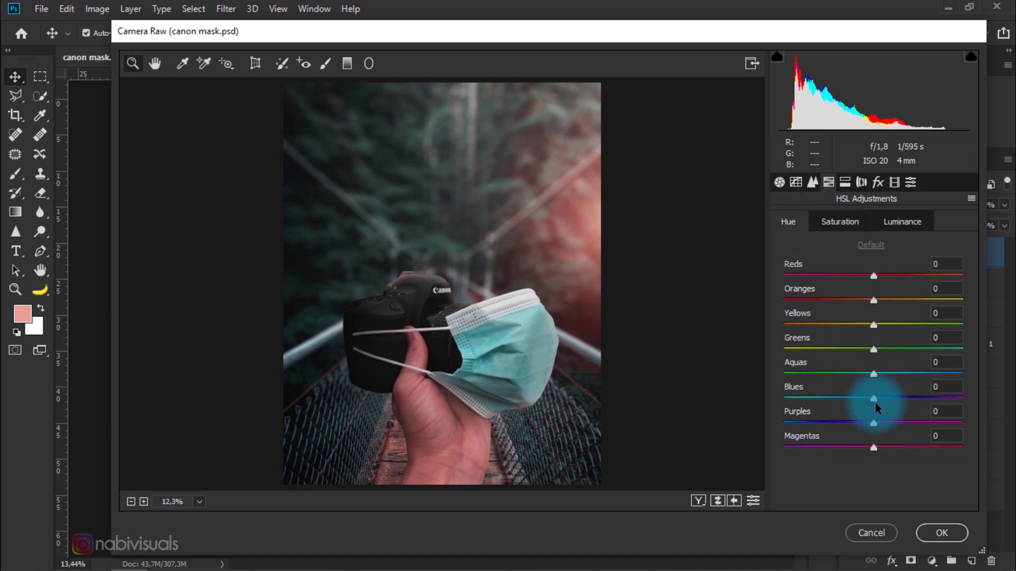
mouse_move(874, 398)
left_mouse_down()
mouse_move(893, 402)
mouse_move(881, 405)
left_mouse_up()
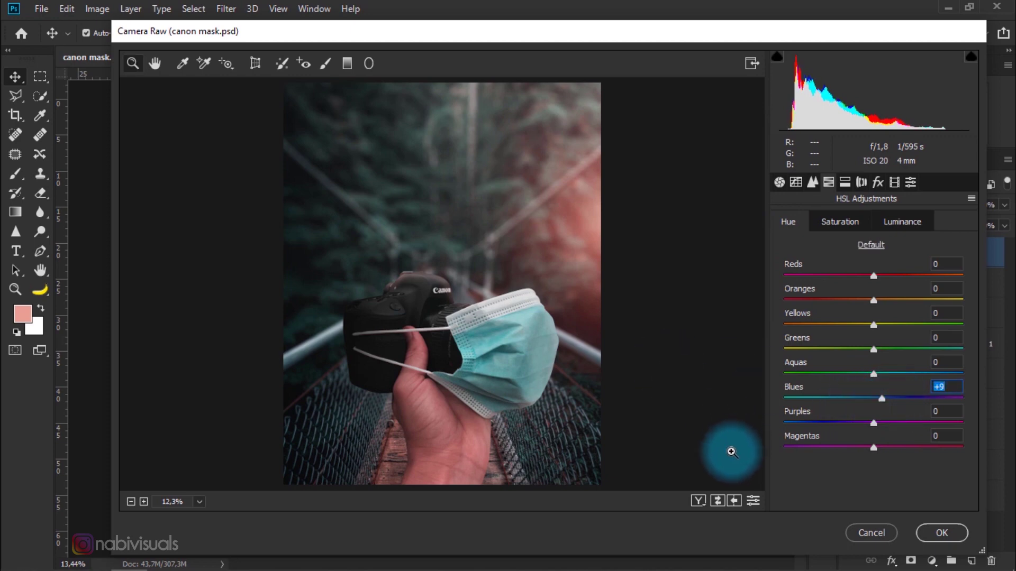
Back on the Basic panel, compare against default settings, then commit the Camera Raw edits
left_click(779, 183)
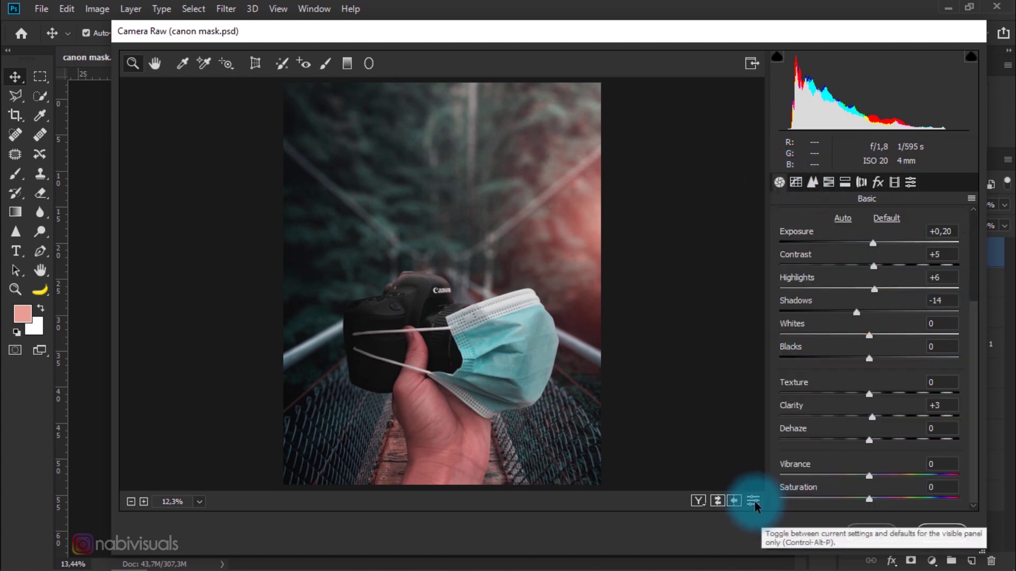
left_click(752, 502)
left_click(749, 502)
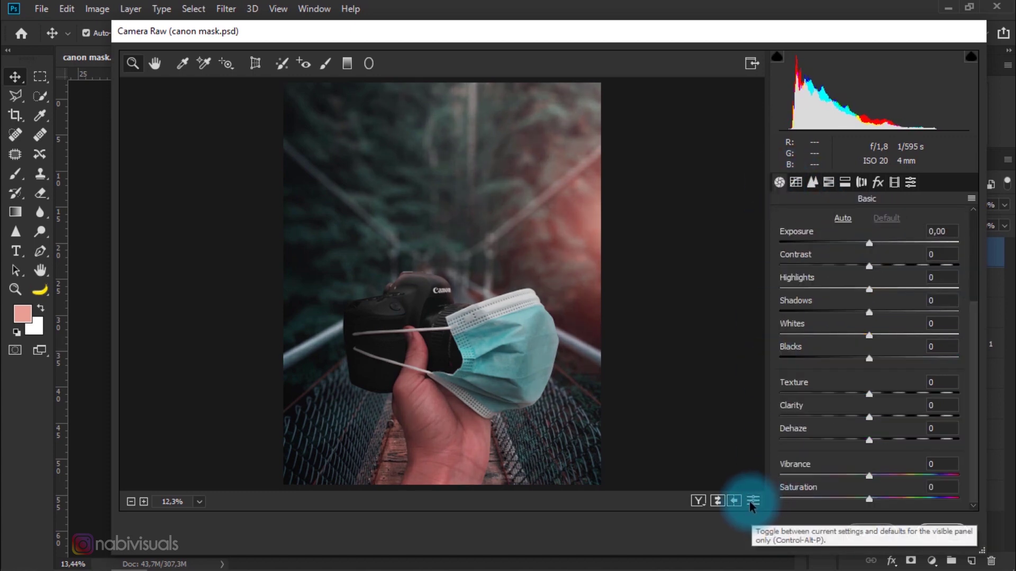
left_click(941, 533)
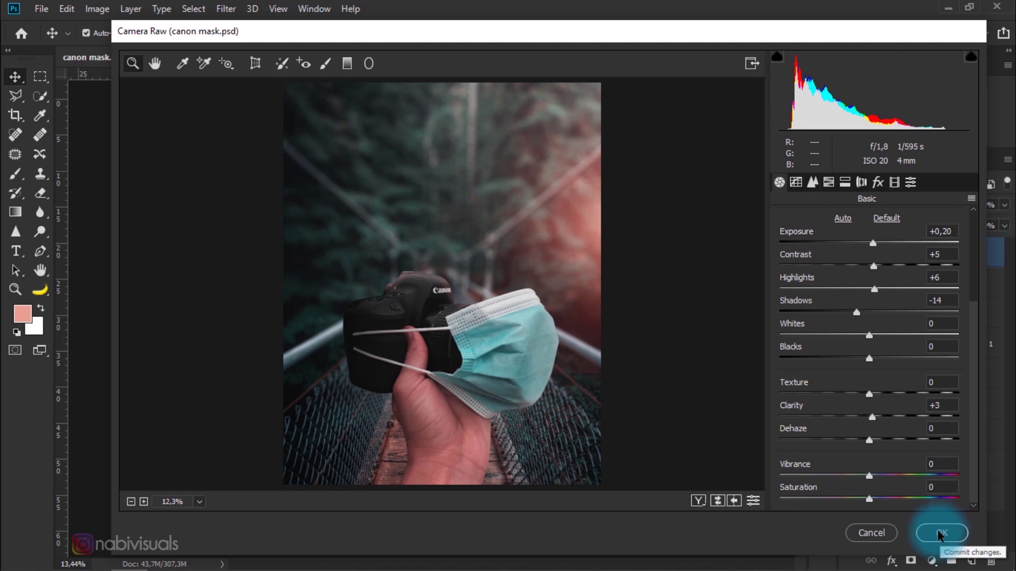